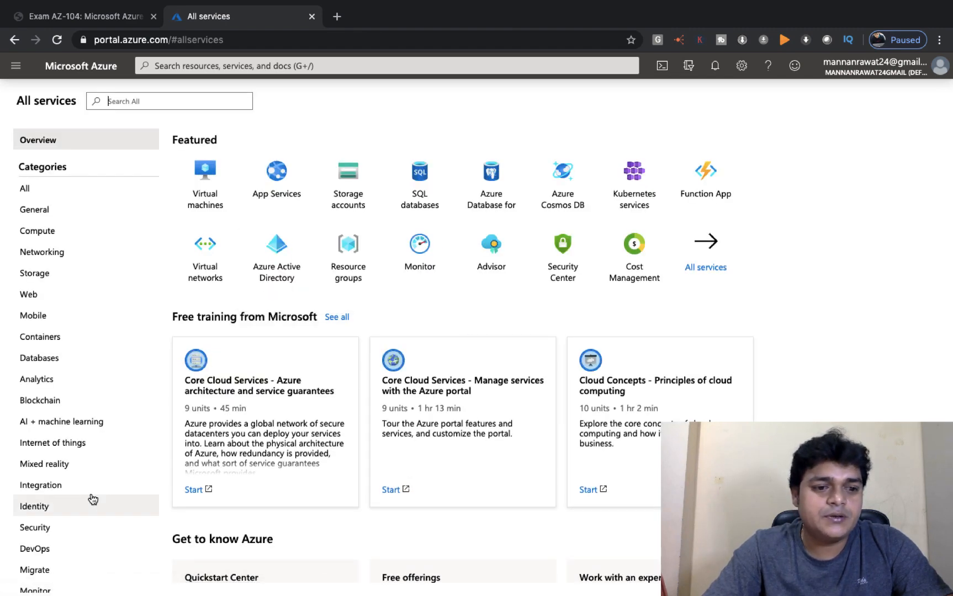
# - Scroll the All services list to view featured services such as Virtual machines and Storage accounts
pyautogui.scroll(-2, 91, 498)
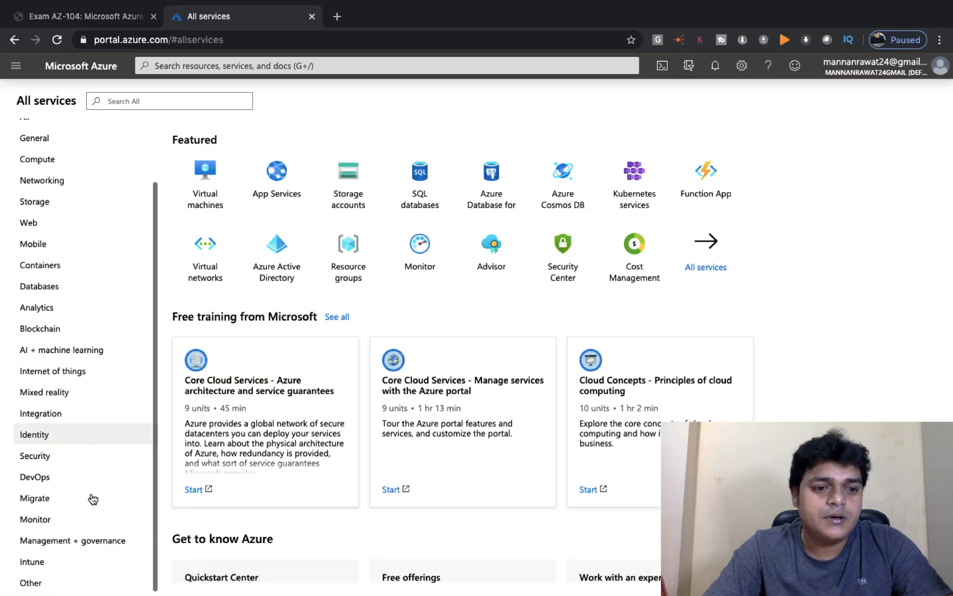
# - Open Azure Active Directory from the Security category, then go to its Users list
pyautogui.click(36, 459)
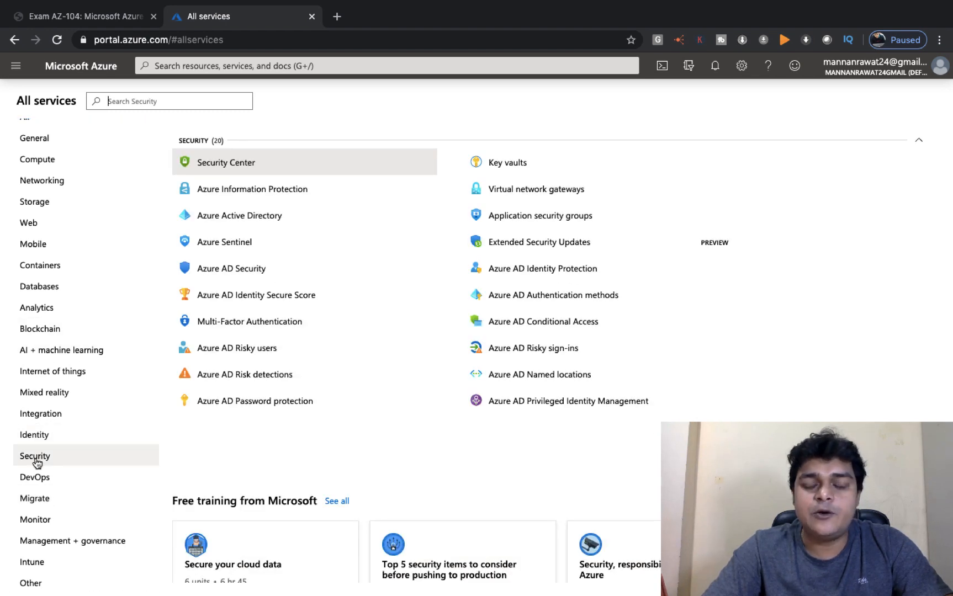
pyautogui.click(244, 216)
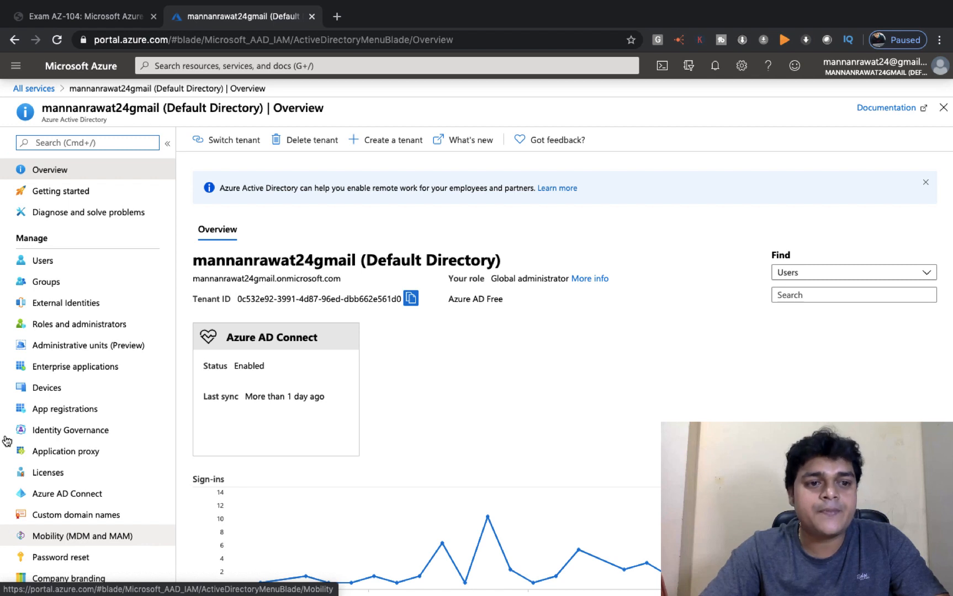
pyautogui.click(42, 263)
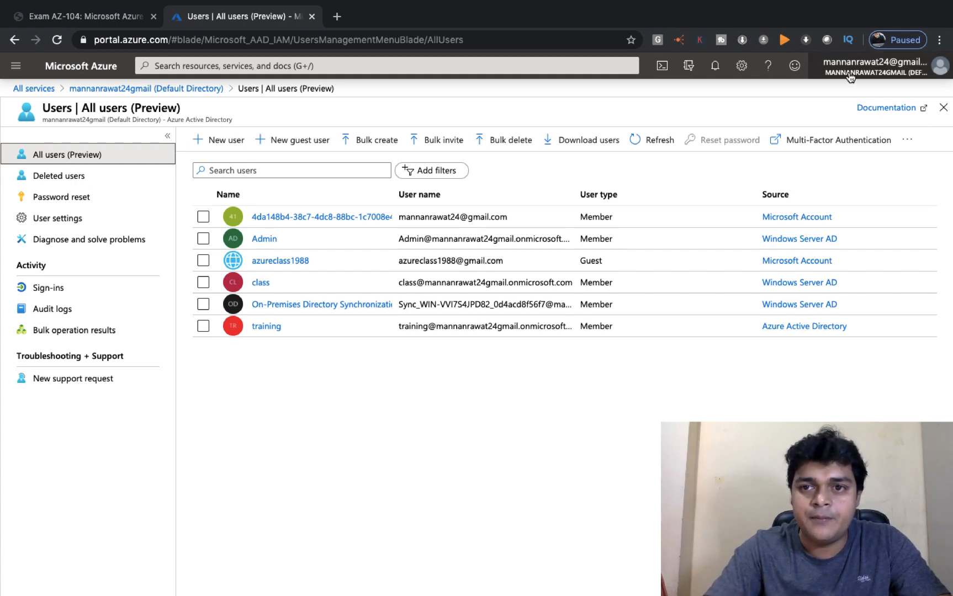
pyautogui.moveTo(899, 73)
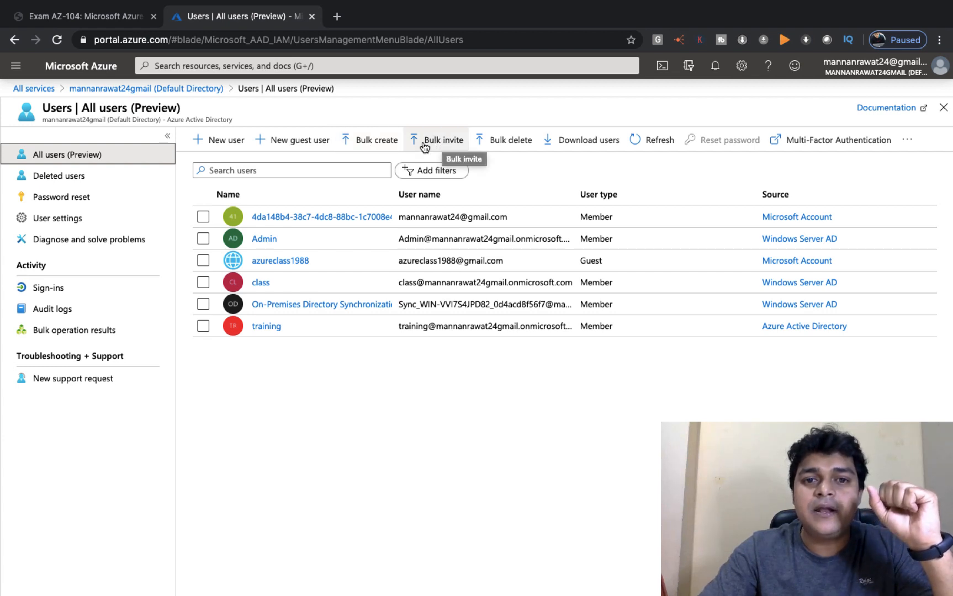
# - Download the UserCreateTemplate CSV from the Bulk create user panel
pyautogui.click(372, 143)
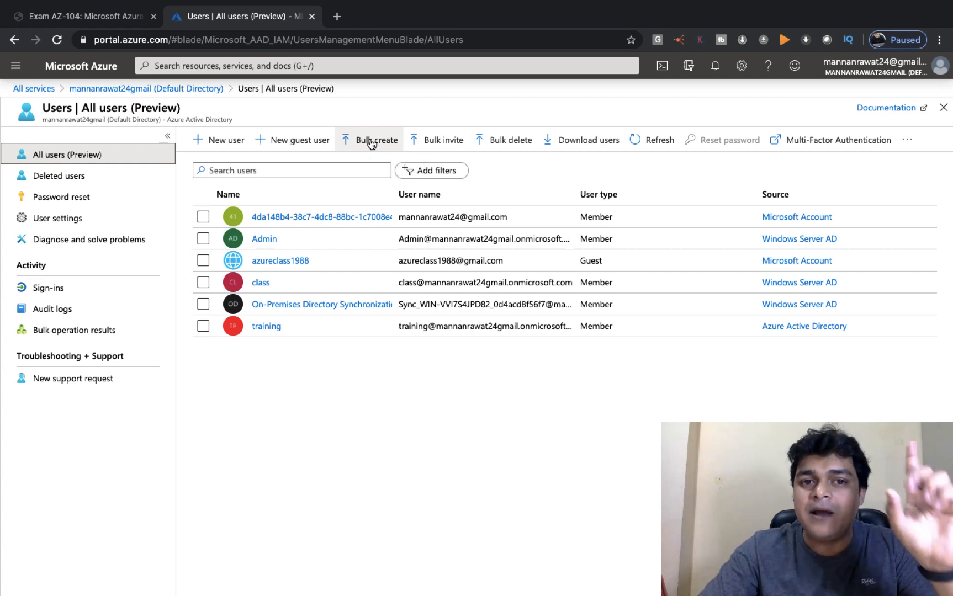
pyautogui.click(808, 164)
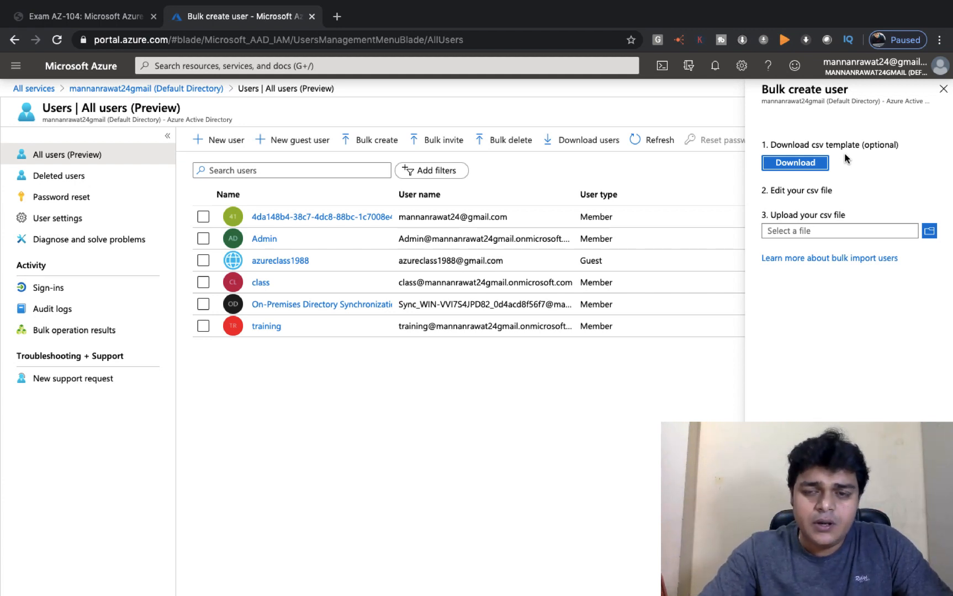
pyautogui.click(797, 162)
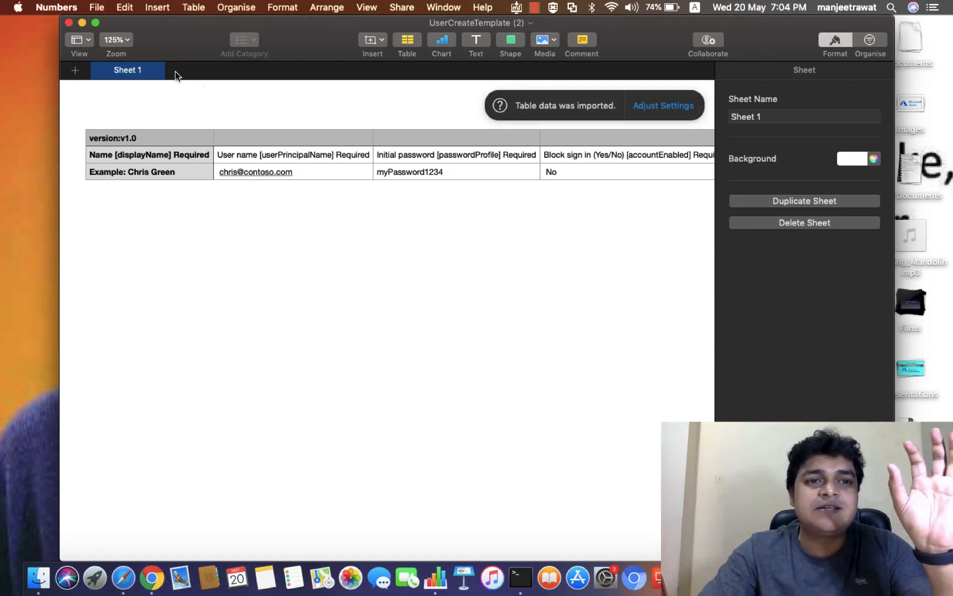
# - Make Numbers full screen and insert a blank row above the example user
pyautogui.click(93, 22)
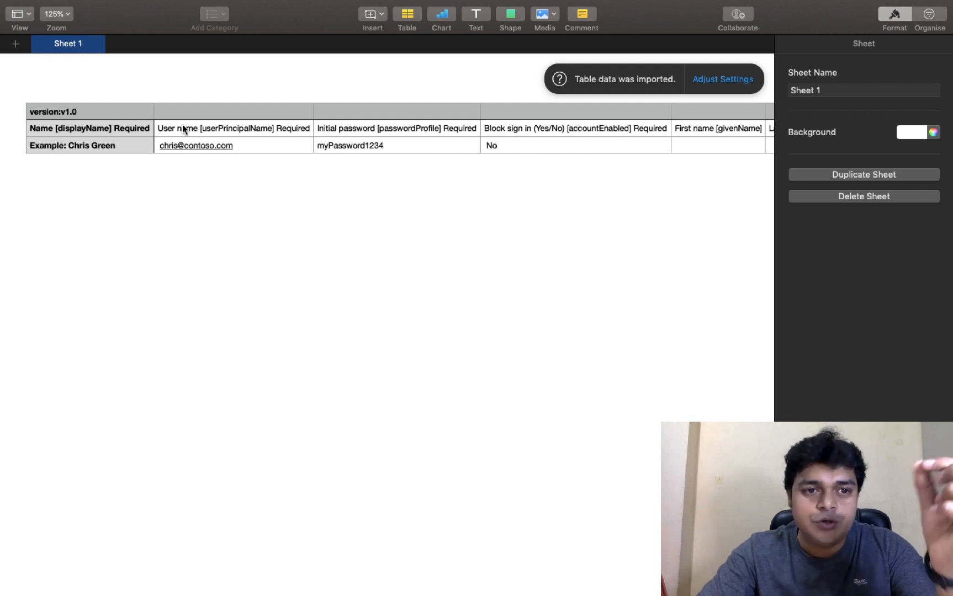
pyautogui.rightClick(51, 152)
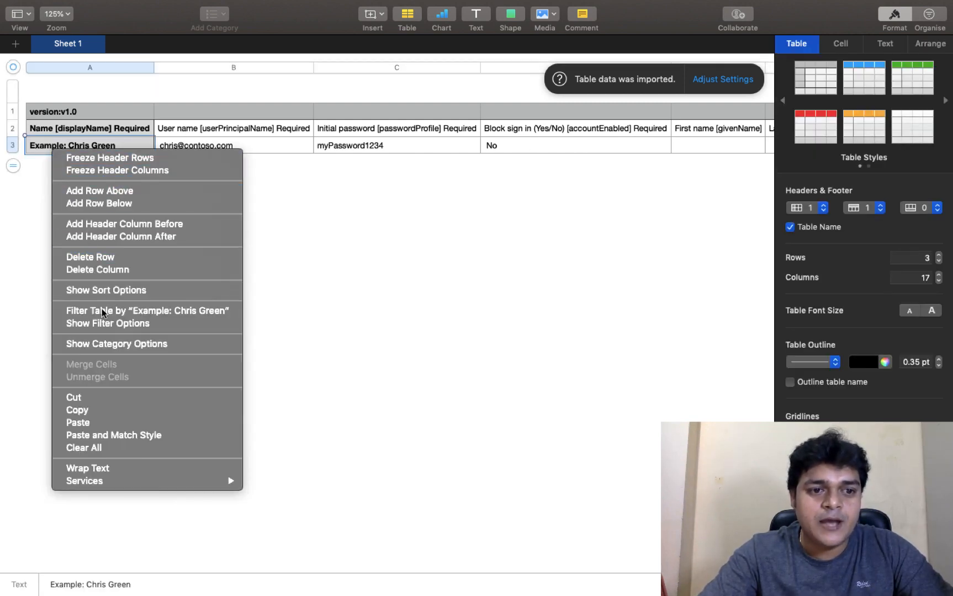
pyautogui.press('Escape')
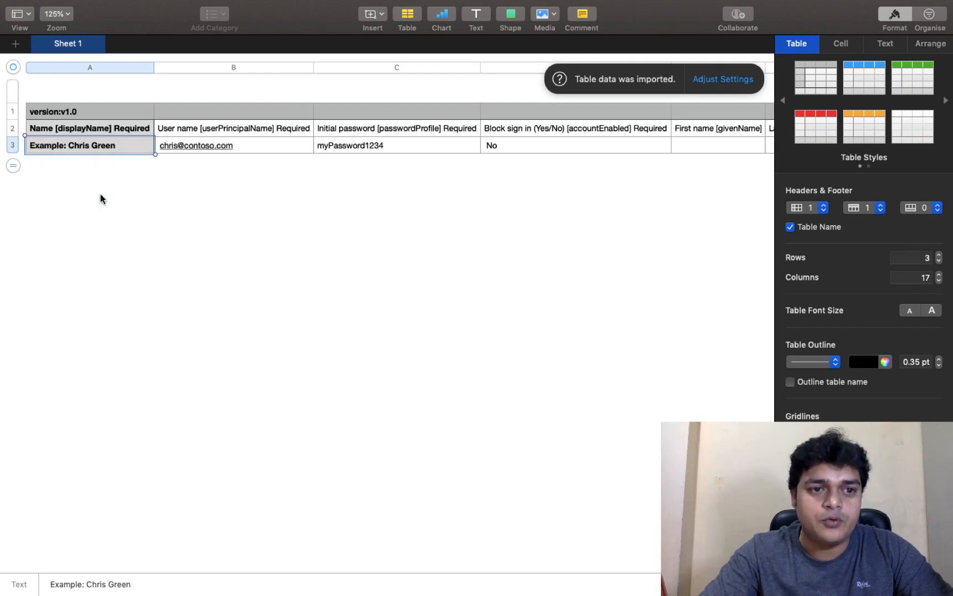
pyautogui.hotkey('alt', 'Up')
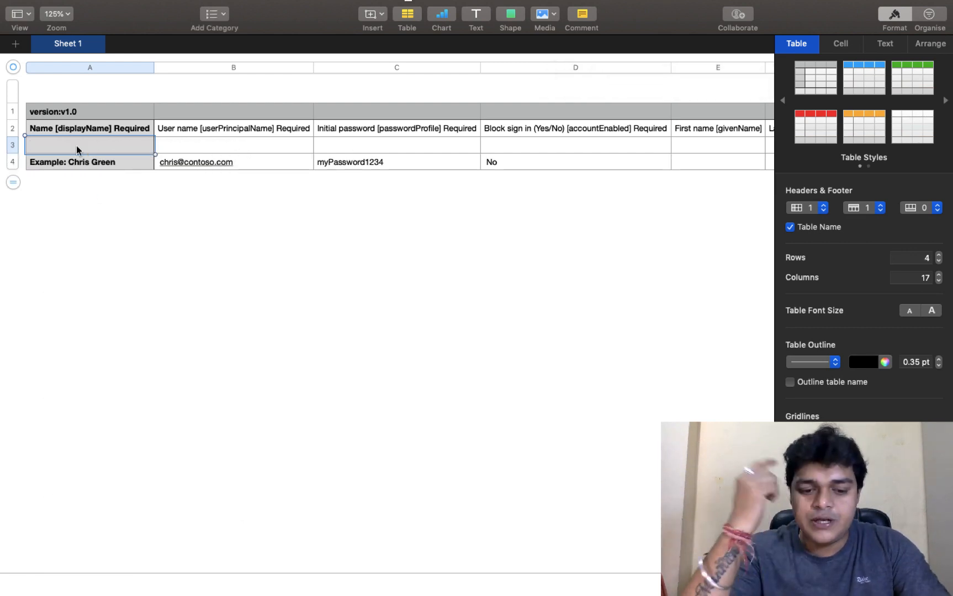
# - Enter Telnet as the name in A3 and begin its user name in B3
pyautogui.write('telnet')
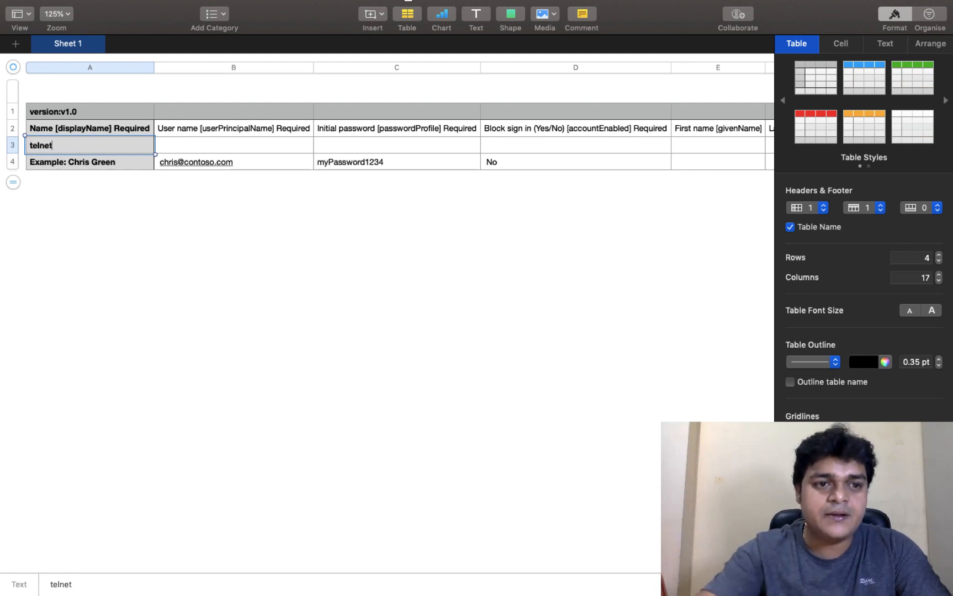
pyautogui.click(206, 152)
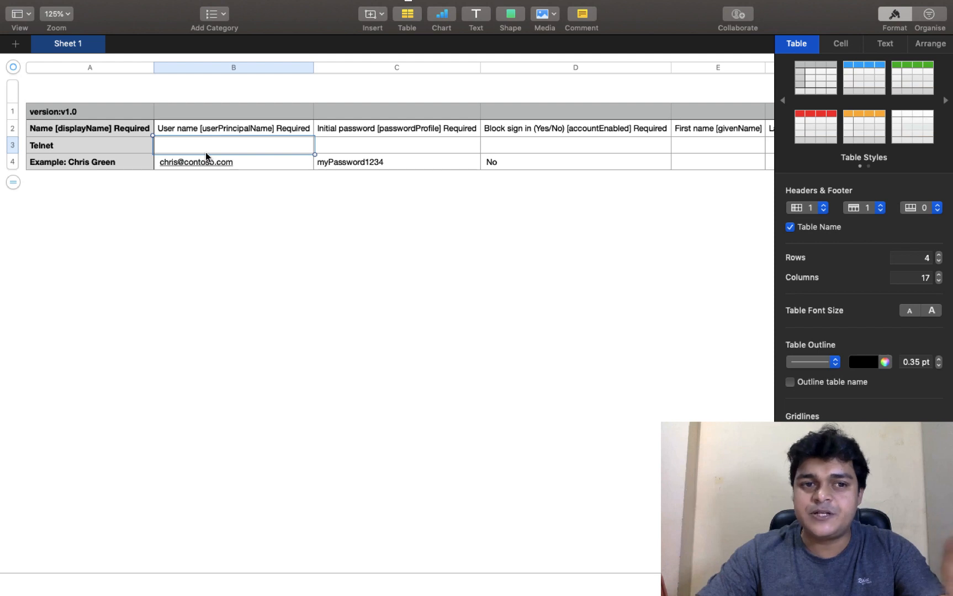
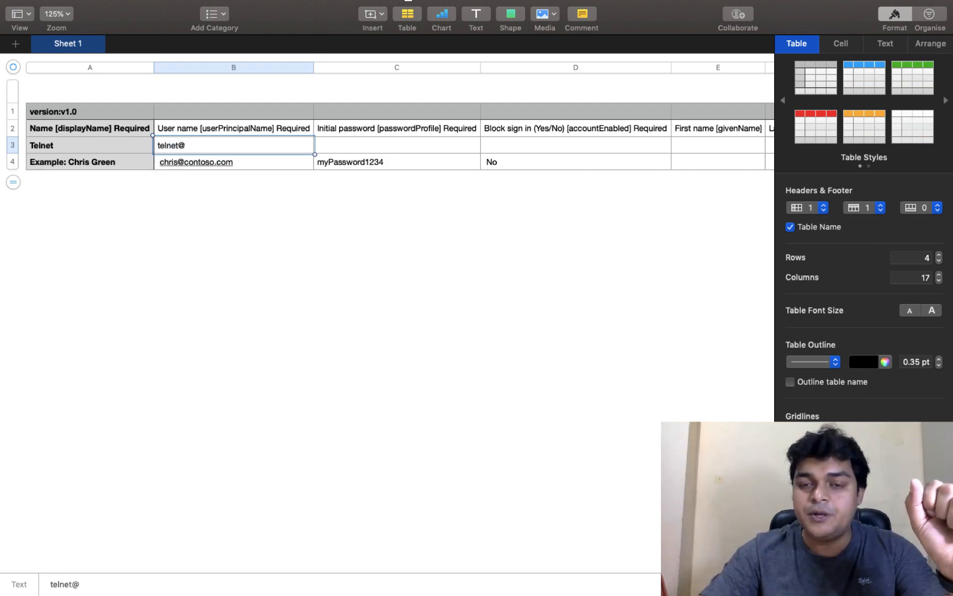
pyautogui.hotkey('ctrl', 'Right')
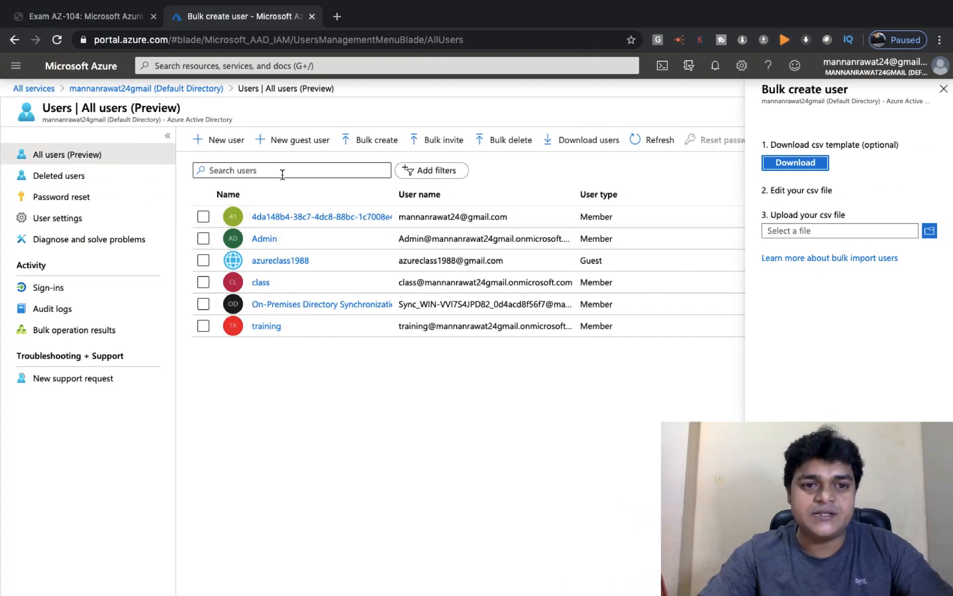
# - Check the New user form's domain list for the directory's onmicrosoft.com domain, then return to Numbers
pyautogui.click(219, 140)
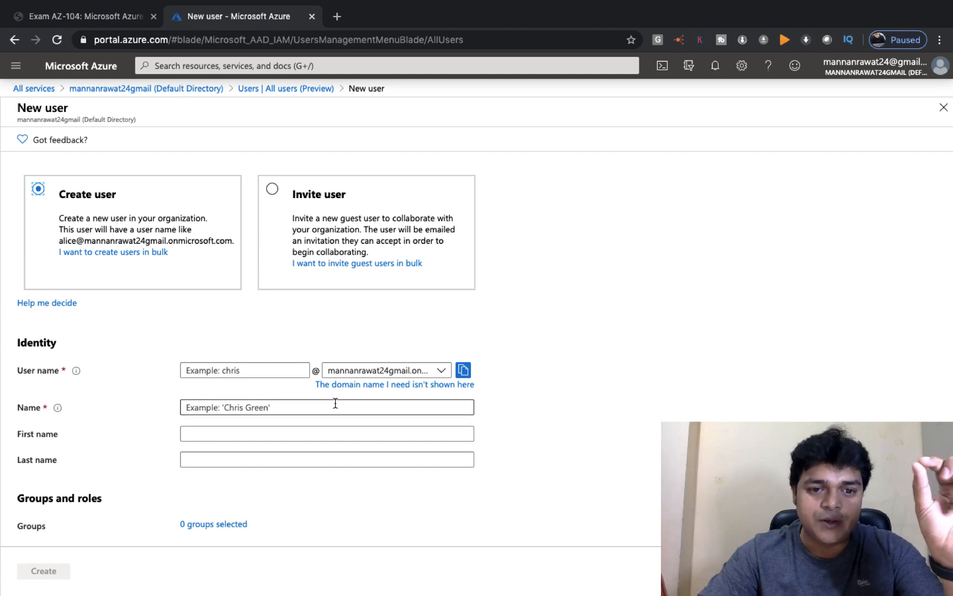
pyautogui.click(420, 376)
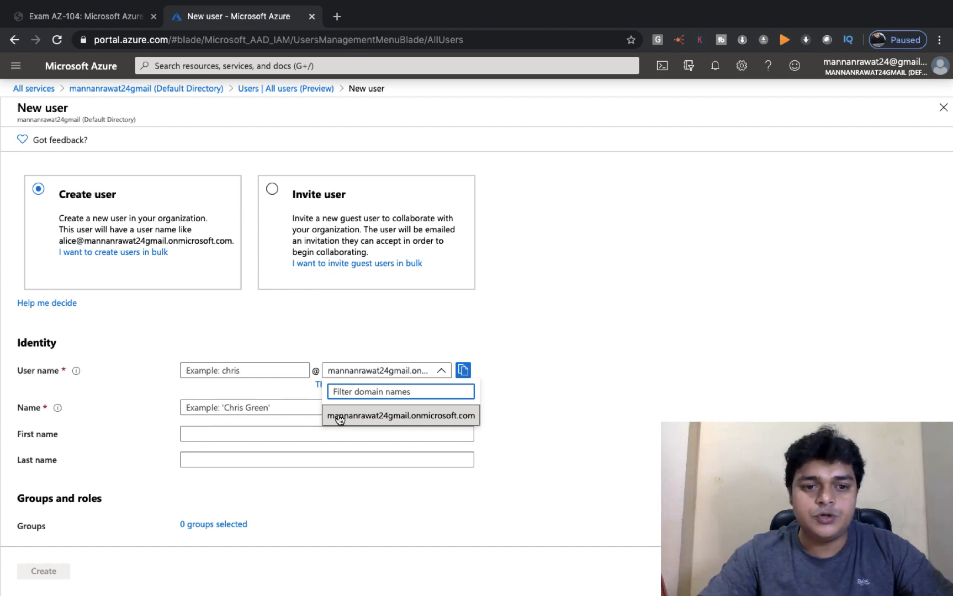
pyautogui.moveTo(327, 414); pyautogui.dragTo(350, 414)
pyautogui.click(403, 415)
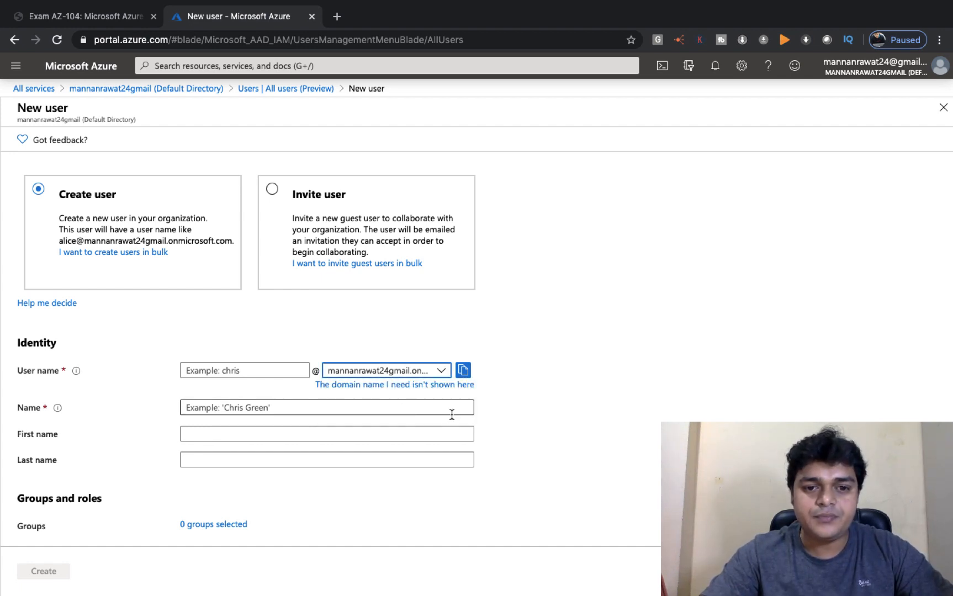
pyautogui.click(419, 373)
pyautogui.moveTo(328, 418); pyautogui.dragTo(449, 416)
pyautogui.click(449, 416)
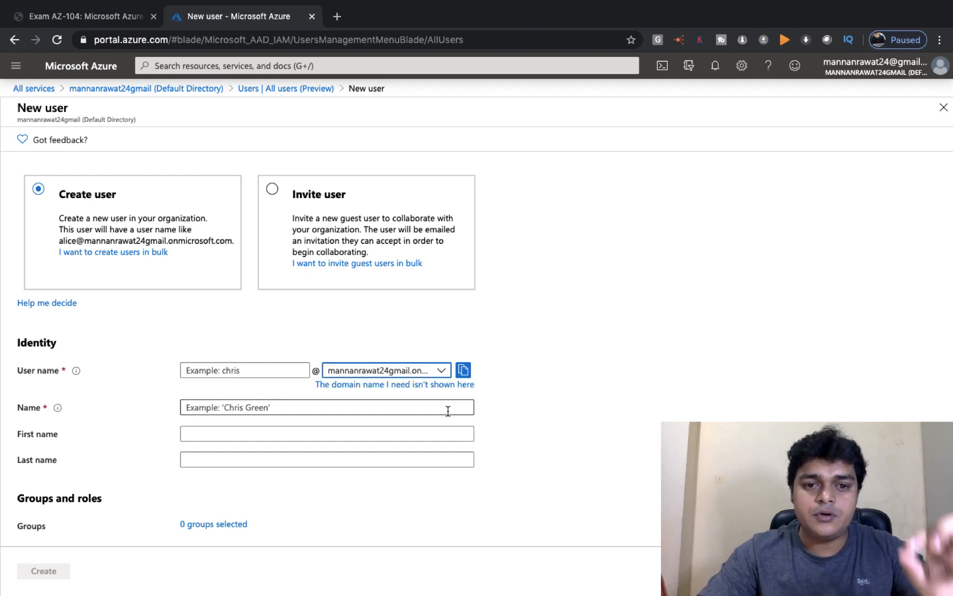
pyautogui.hotkey('ctrl', 'Left')
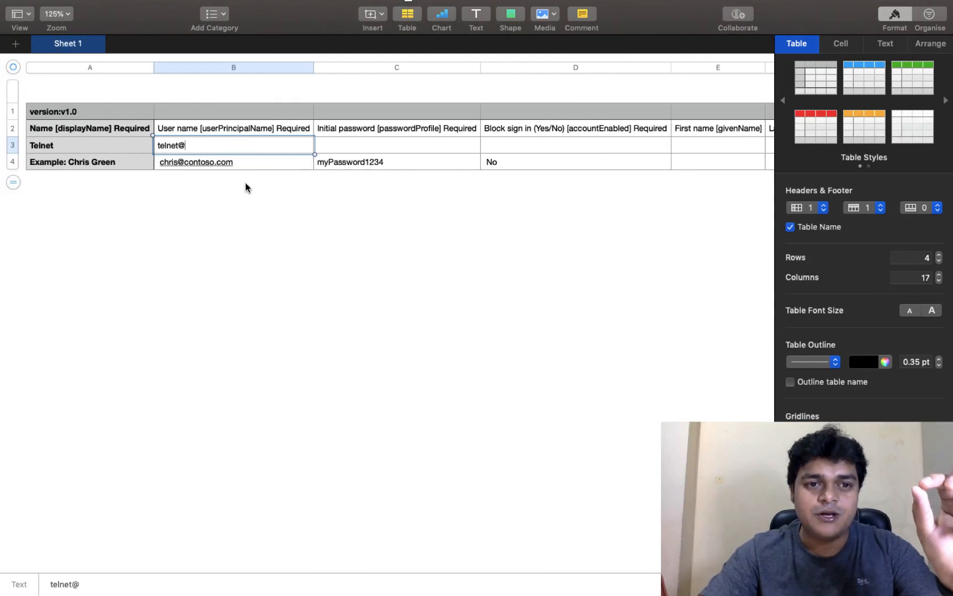
pyautogui.click(233, 140)
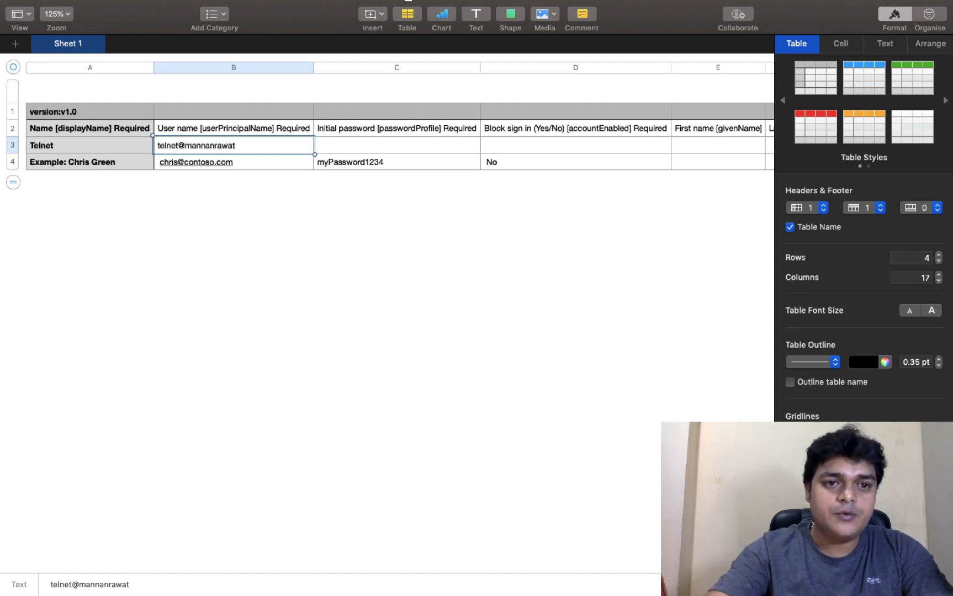
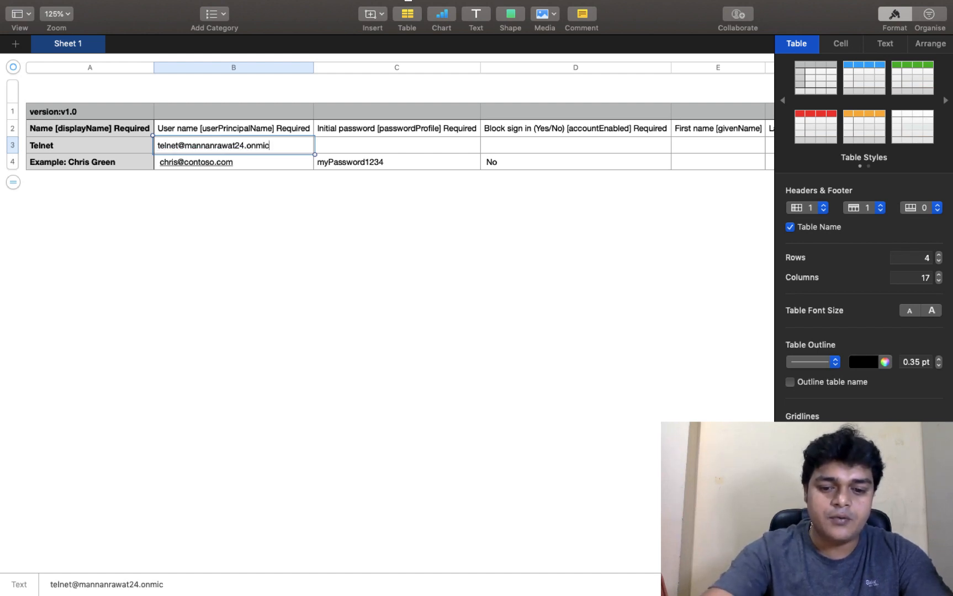
# - Complete the user name with the directory's onmicrosoft.com domain and enter an initial password
pyautogui.click(343, 147)
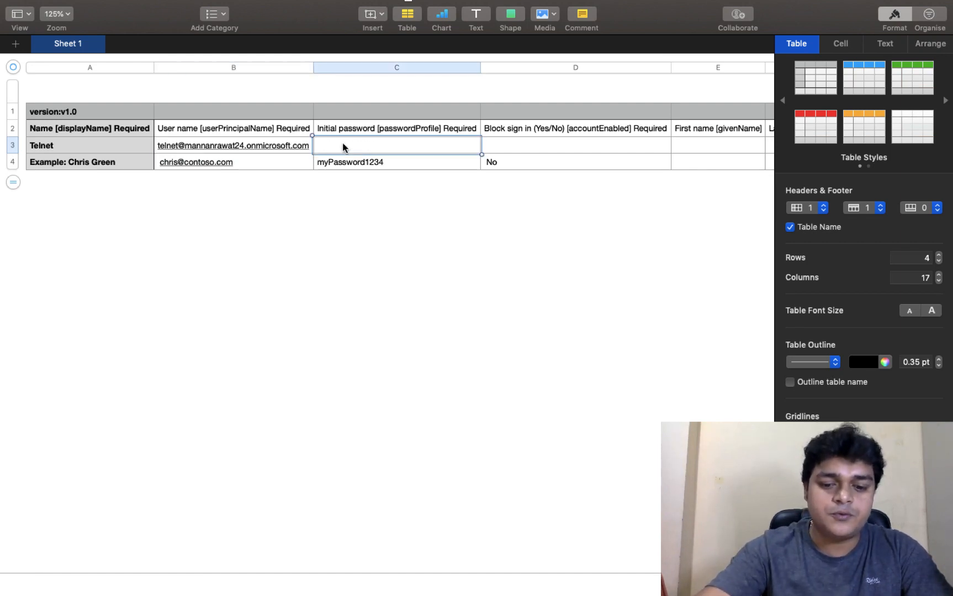
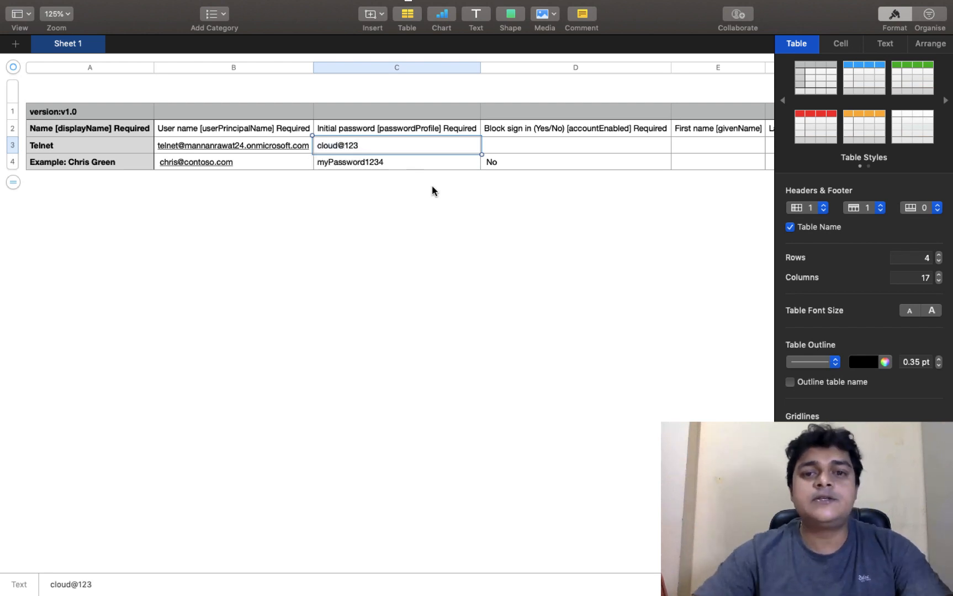
pyautogui.click(436, 189)
# - Set Block sign in to No in D3 and scroll through the remaining optional columns
pyautogui.click(526, 140)
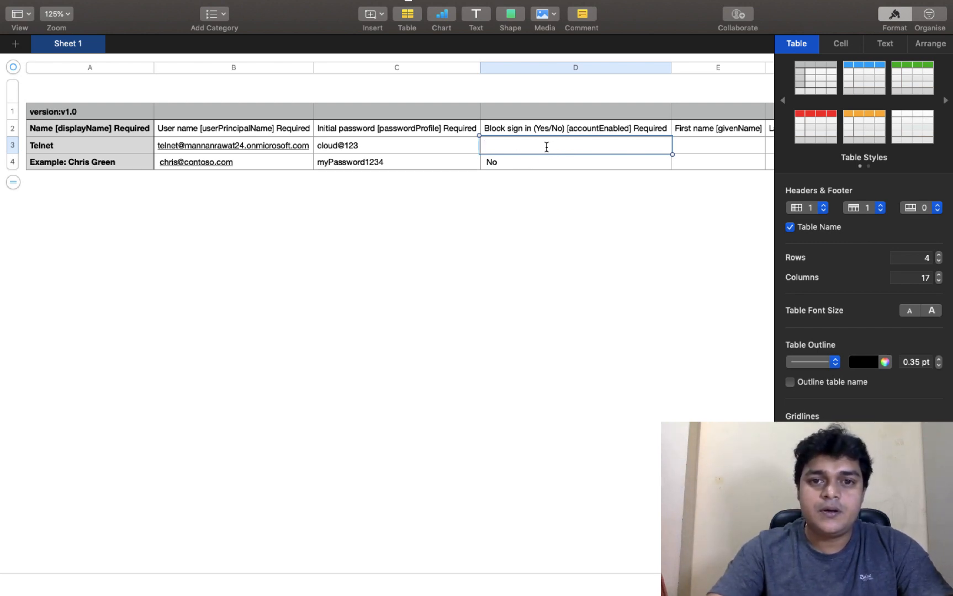
pyautogui.write('N')
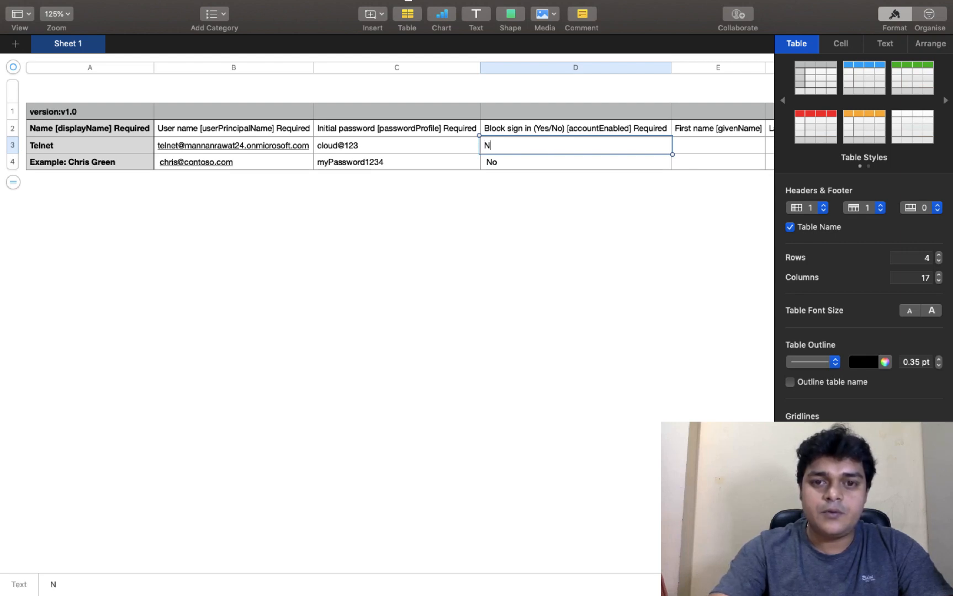
pyautogui.write('o')
pyautogui.hscroll(10, 702, 179)
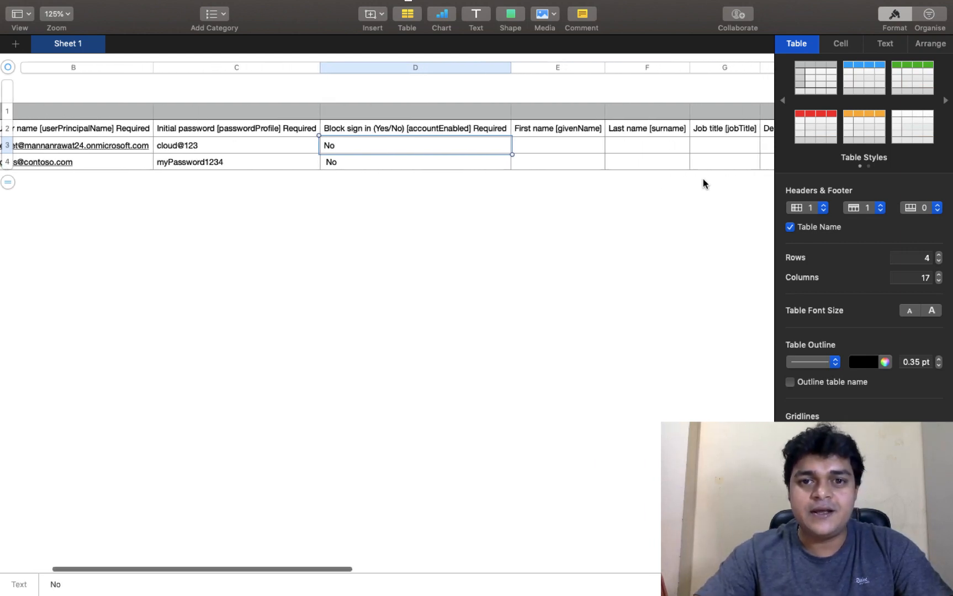
pyautogui.hscroll(3, 525, 166)
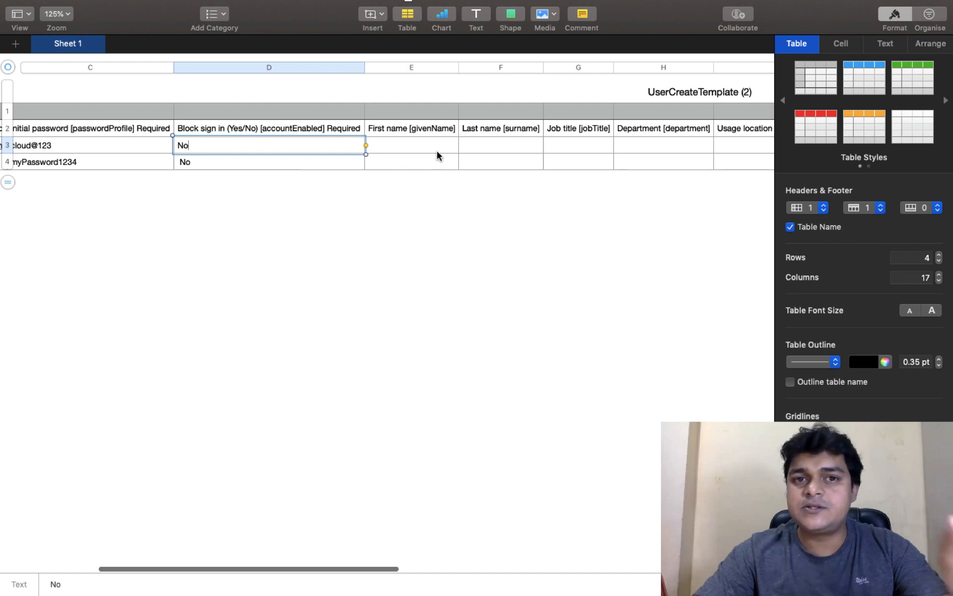
pyautogui.hscroll(10, 437, 150)
pyautogui.hscroll(4, 386, 158)
pyautogui.hscroll(20, 482, 160)
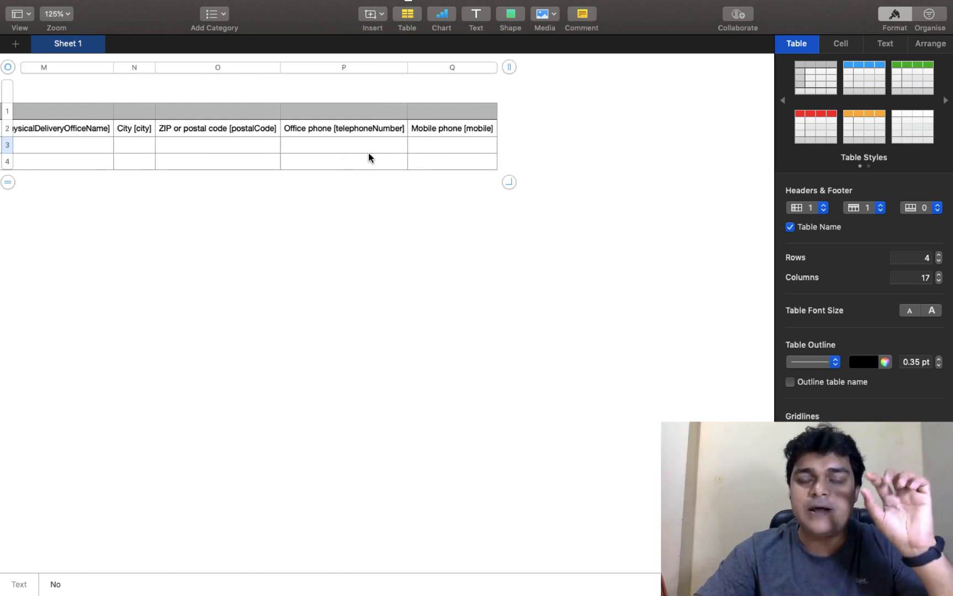
pyautogui.hscroll(-15, 455, 145)
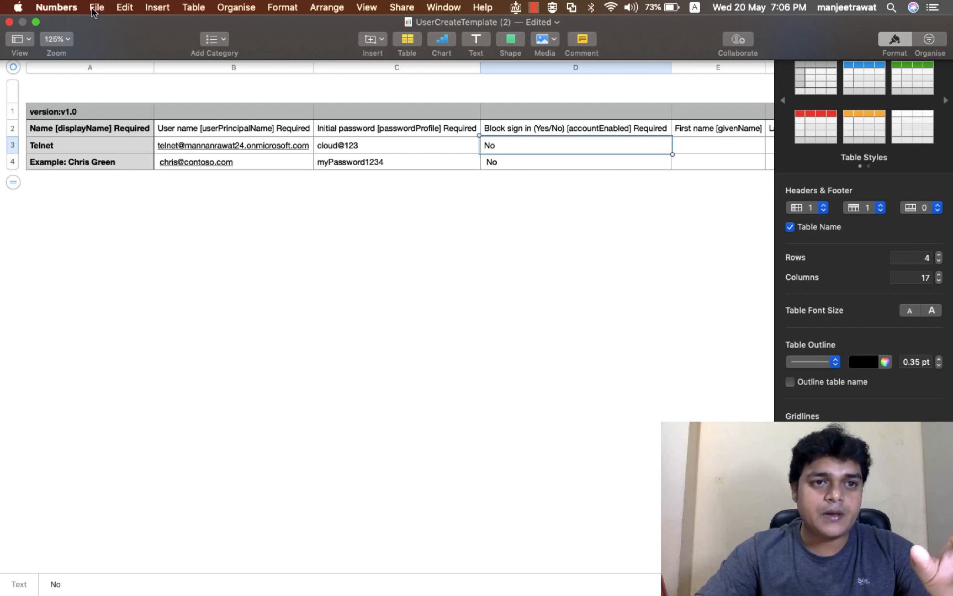
# - Save the spreadsheet under the name 'UserCreateTemplate test'
pyautogui.click(92, 11)
pyautogui.click(117, 84)
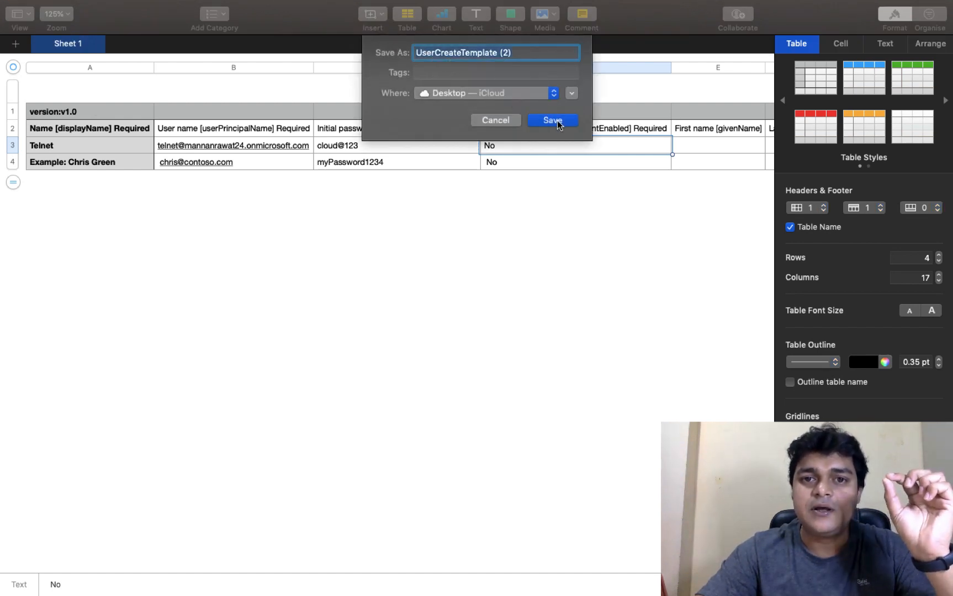
pyautogui.click(522, 52)
pyautogui.press('BackSpace')
pyautogui.press('BackSpace')
pyautogui.press('BackSpace')
pyautogui.write('test')
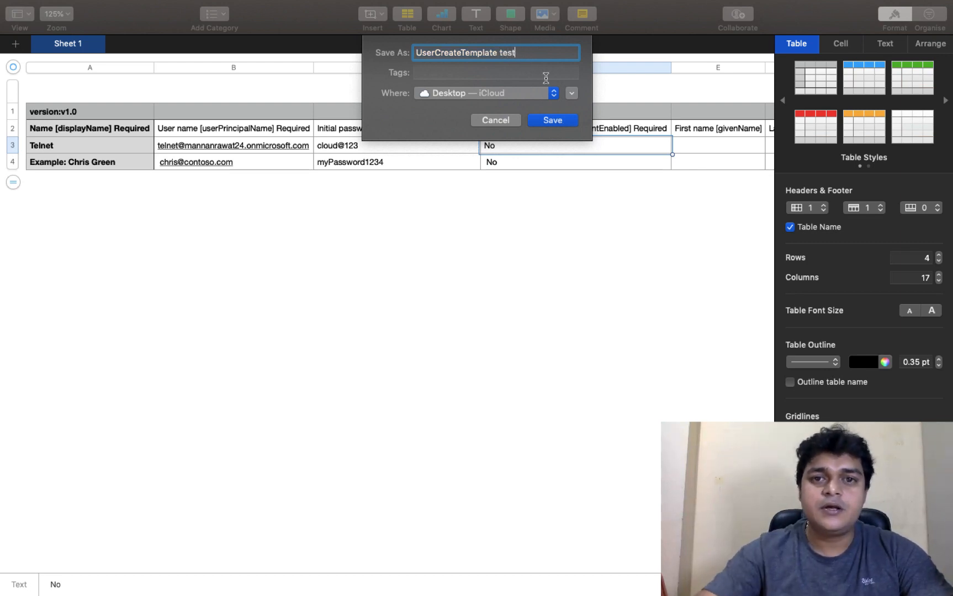
pyautogui.click(553, 119)
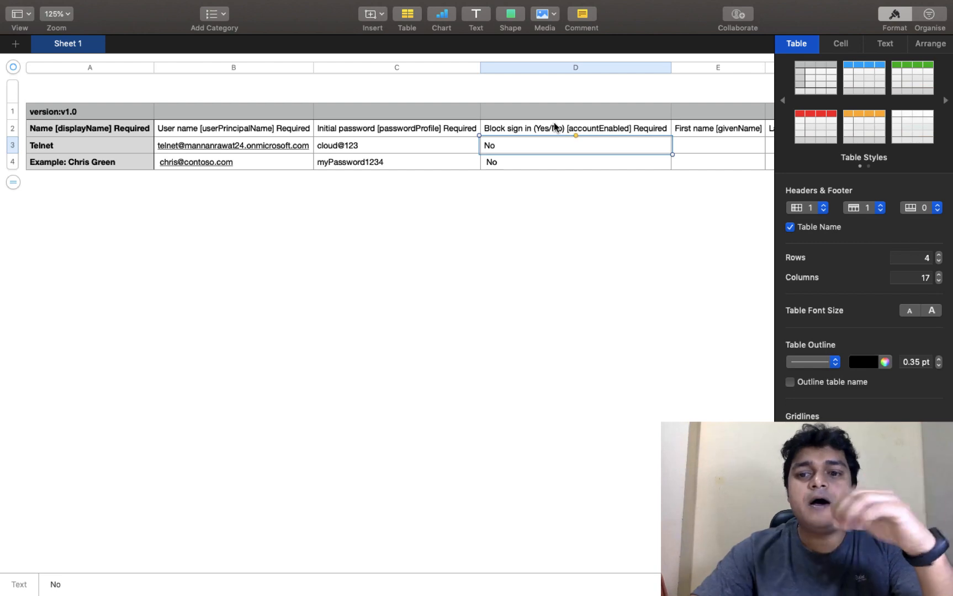
pyautogui.hotkey('ctrl', 'Right')
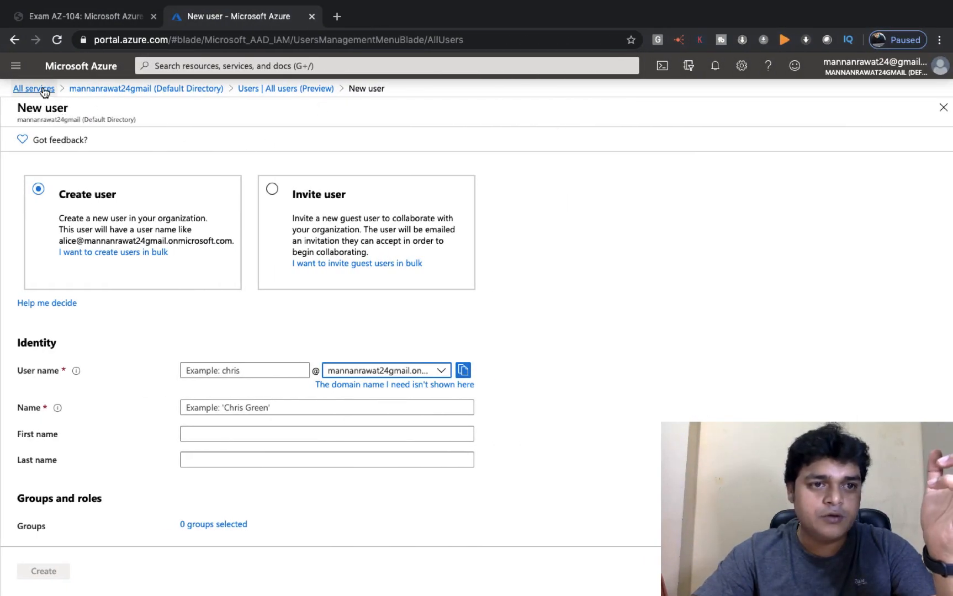
# - Return to All users, reopen Bulk create, and browse for the CSV file to upload
pyautogui.click(275, 93)
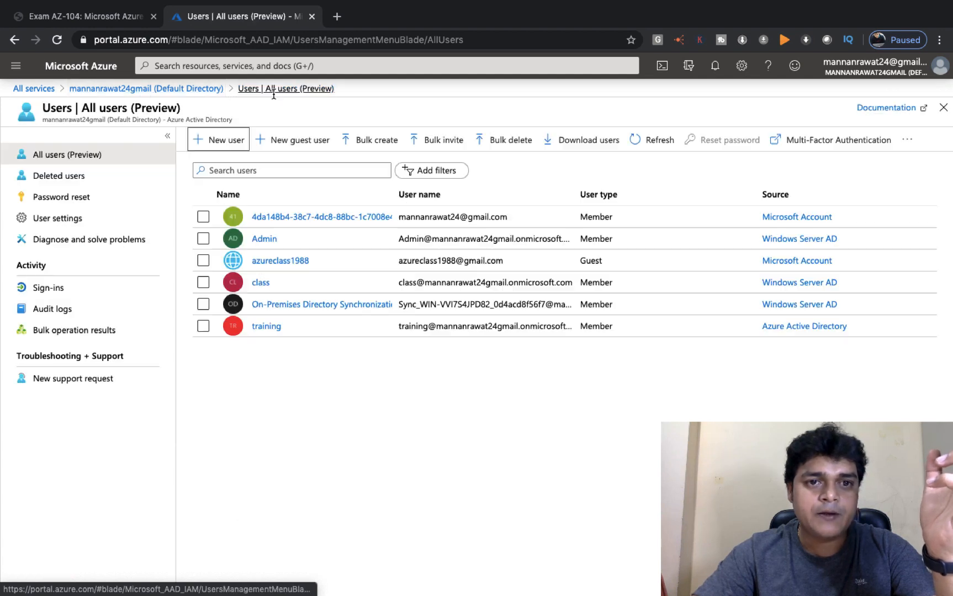
pyautogui.click(386, 142)
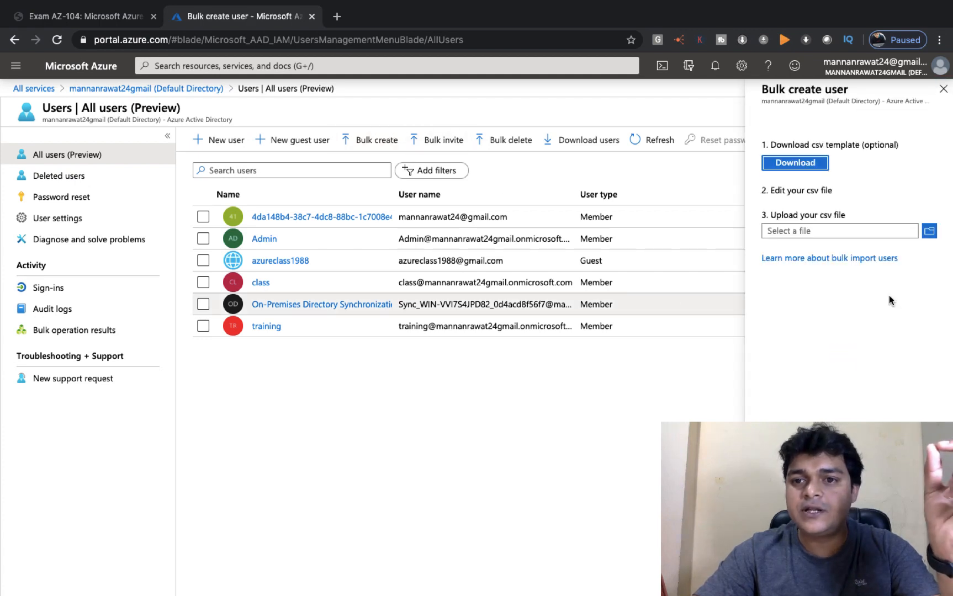
pyautogui.click(929, 232)
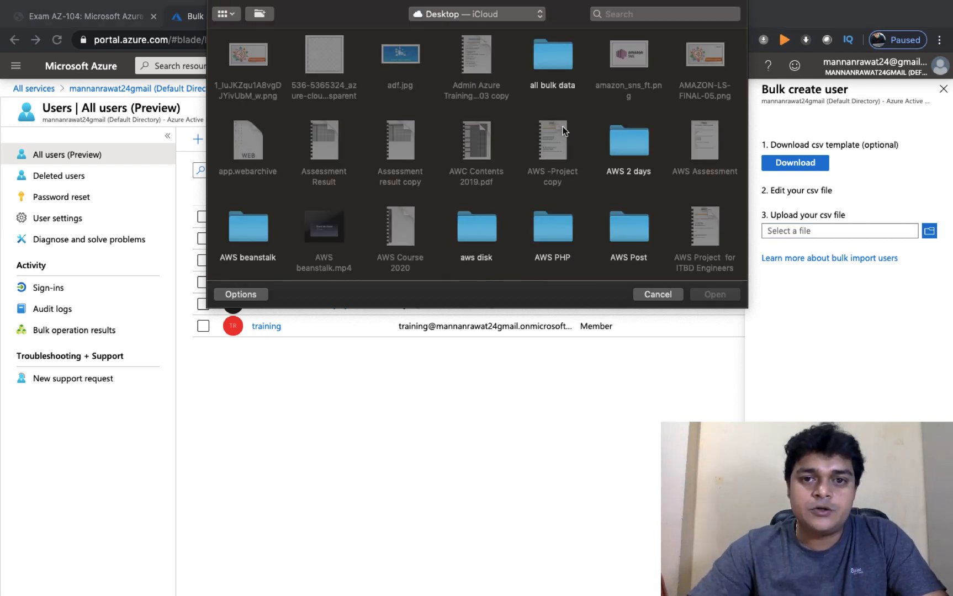
# - Scroll through the Desktop files in the upload file chooser
pyautogui.scroll(-15, 458, 145)
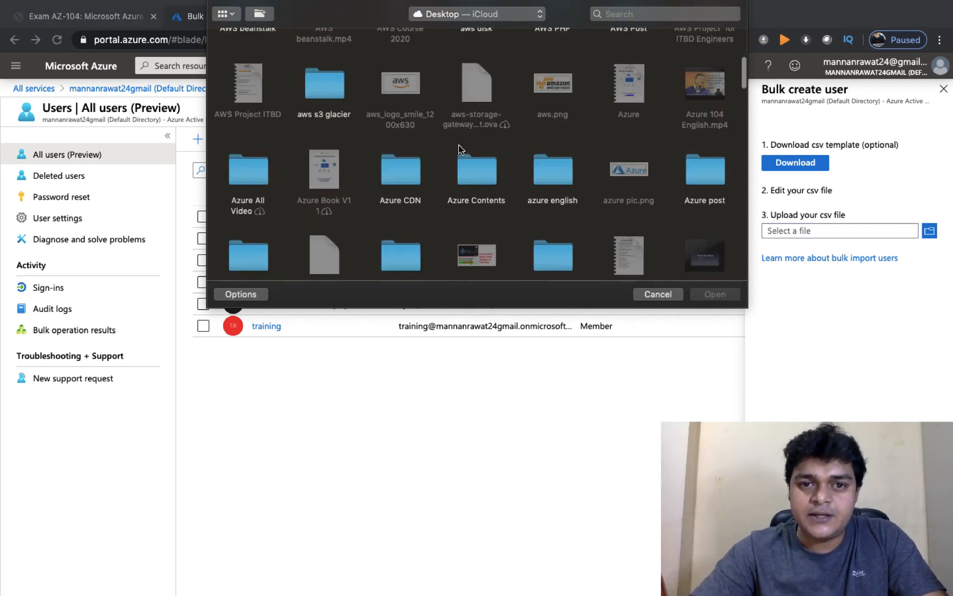
pyautogui.scroll(-10, 459, 145)
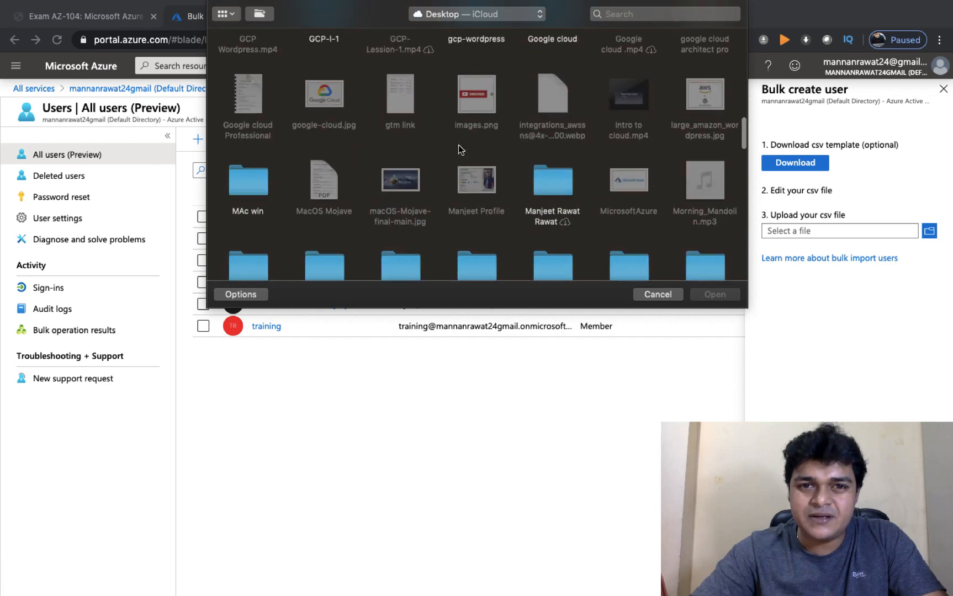
pyautogui.scroll(-12, 458, 145)
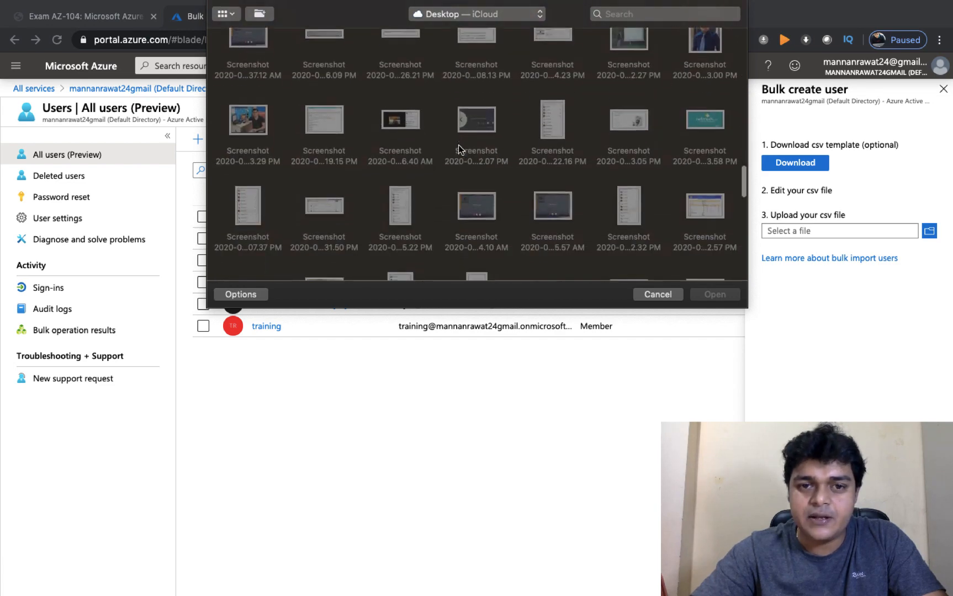
pyautogui.scroll(-5, 458, 148)
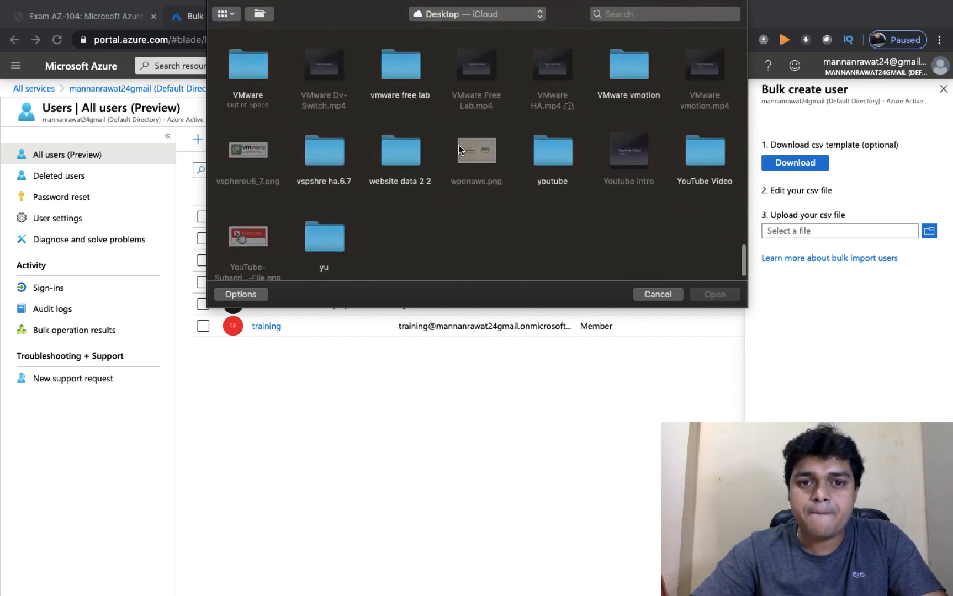
pyautogui.scroll(4, 459, 148)
pyautogui.scroll(6, 458, 144)
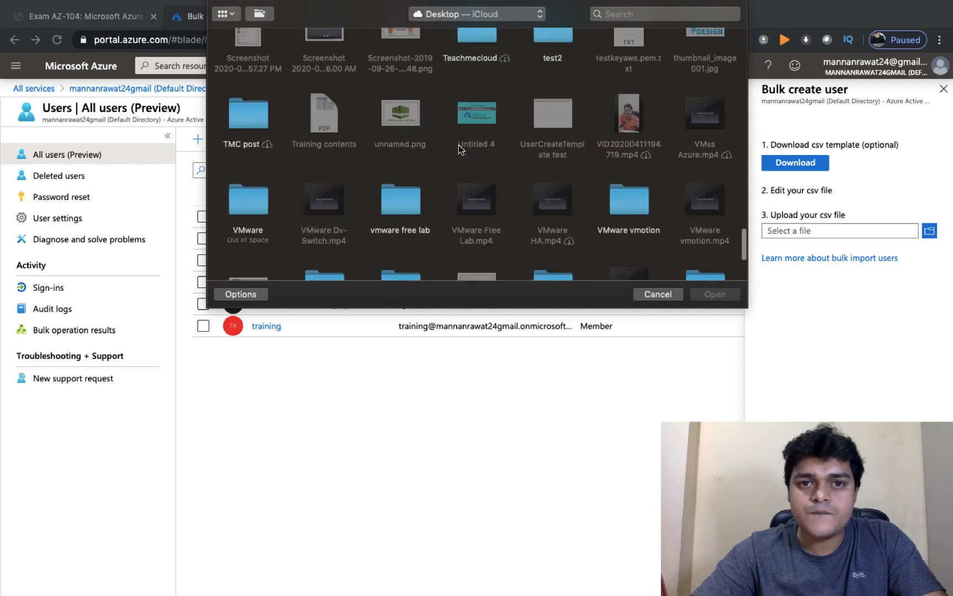
pyautogui.scroll(6, 458, 145)
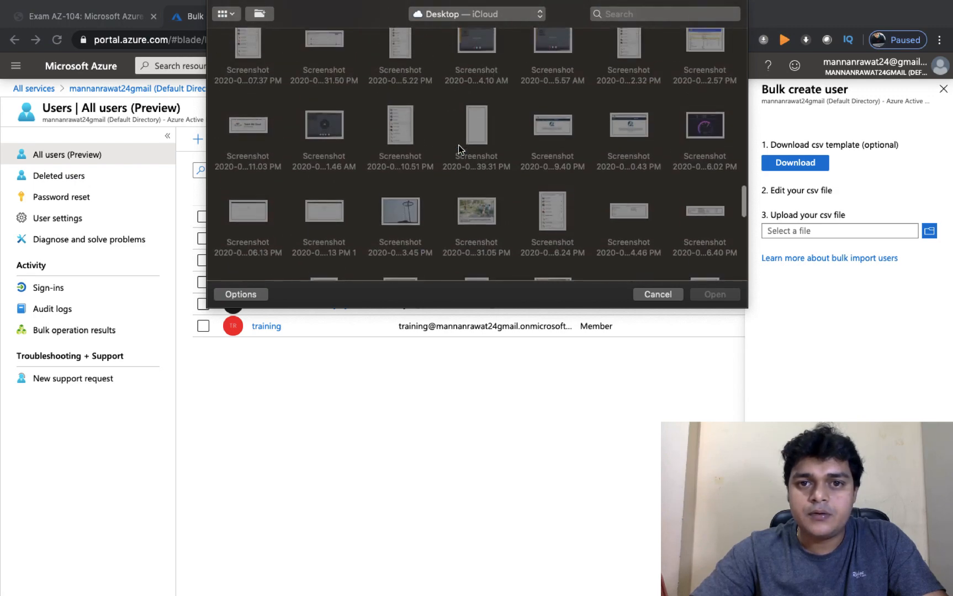
pyautogui.scroll(6, 459, 144)
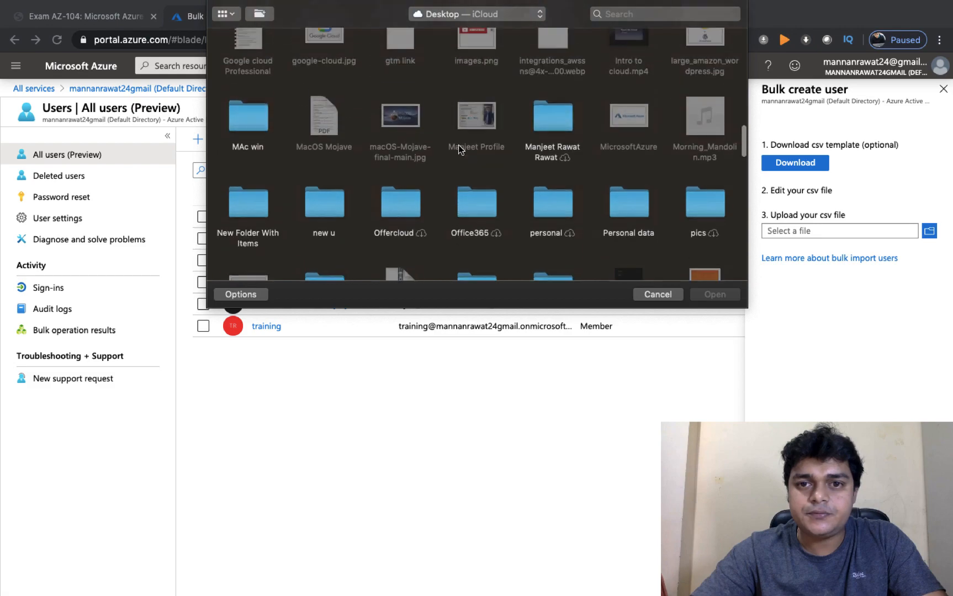
pyautogui.scroll(5, 458, 145)
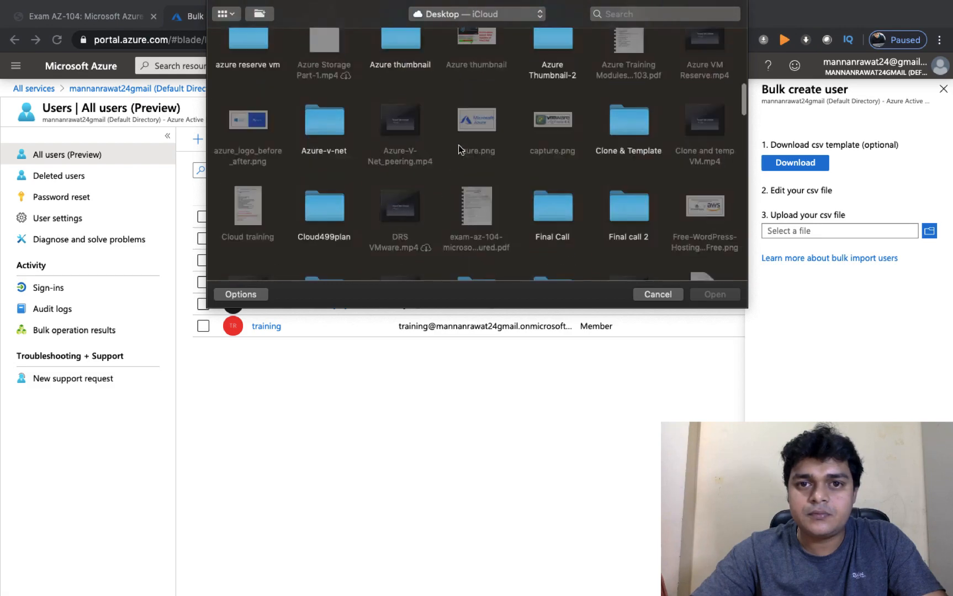
# - Switch to the macOS desktop, drag a file aside, then return to the apps
pyautogui.hotkey('ctrl', 'Left')
pyautogui.hotkey('ctrl', 'Left')
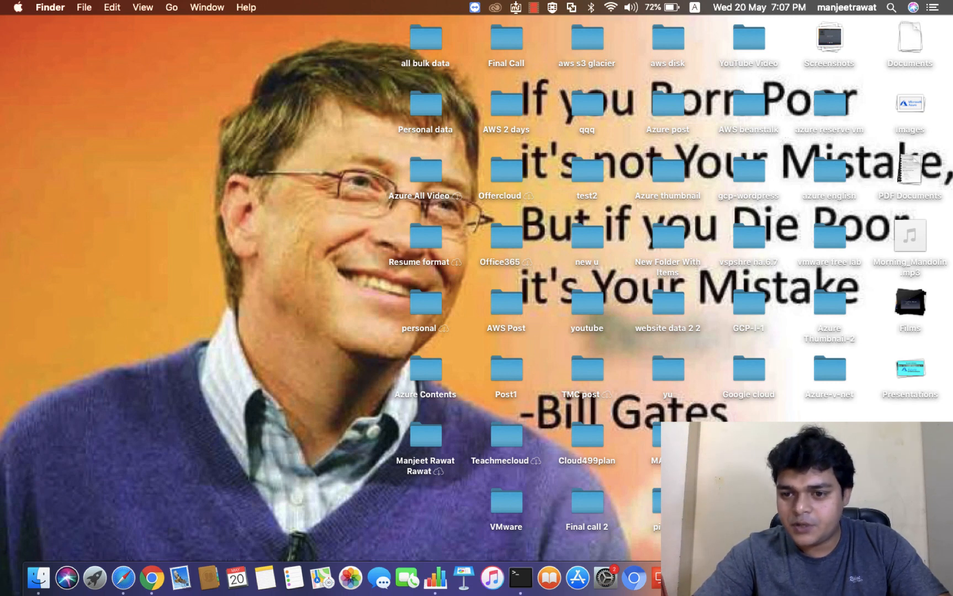
pyautogui.click(909, 436)
pyautogui.moveTo(909, 436); pyautogui.dragTo(135, 204)
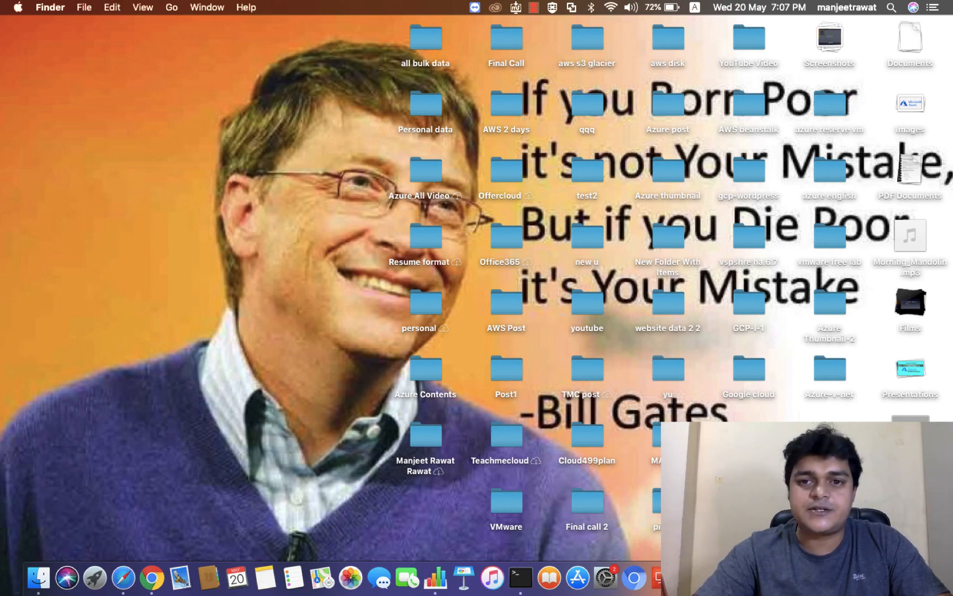
pyautogui.hotkey('ctrl', 'Right')
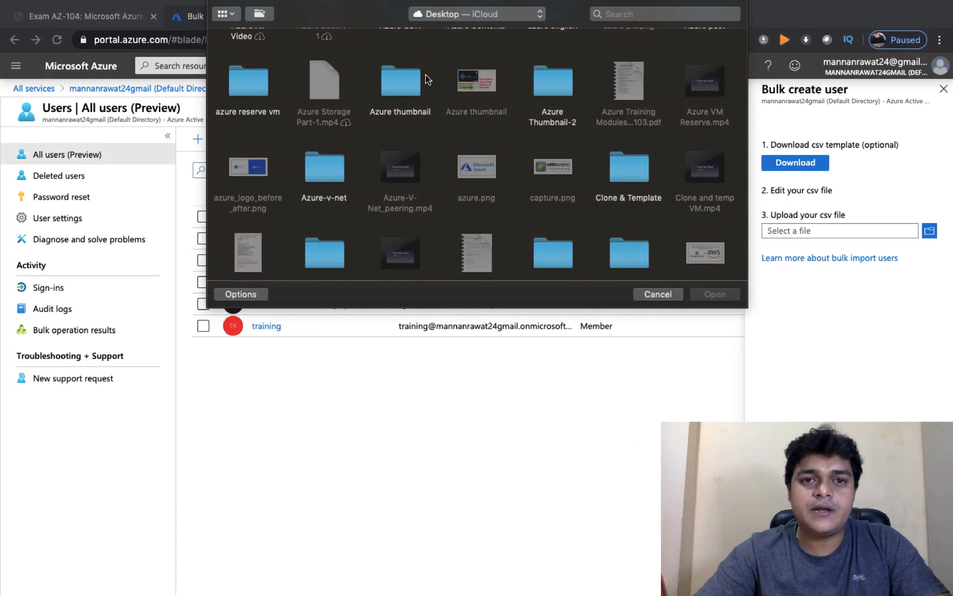
# - Search the Desktop for 'create' and pick UserCreateTemplate (1).csv for upload
pyautogui.click(715, 15)
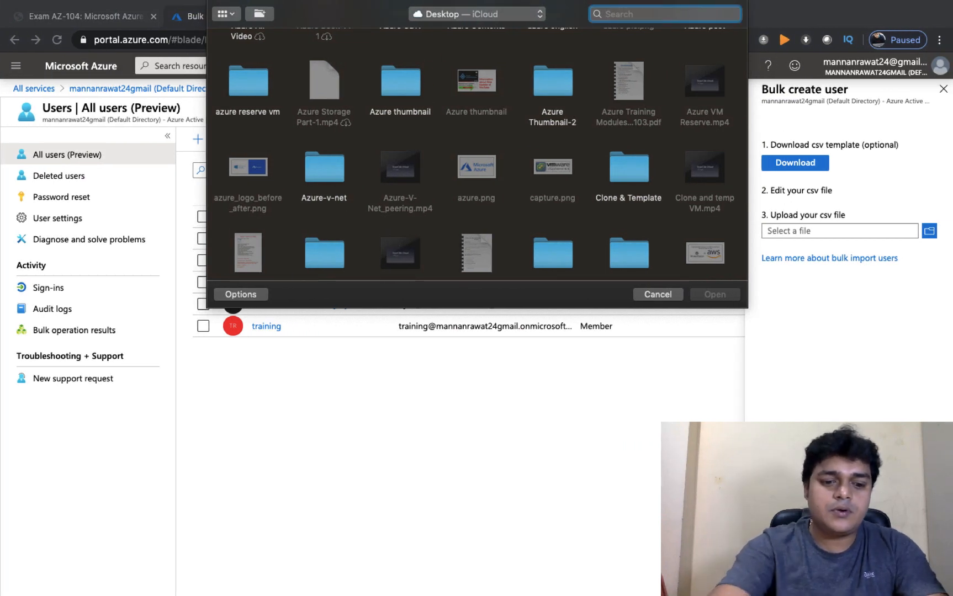
pyautogui.write('create')
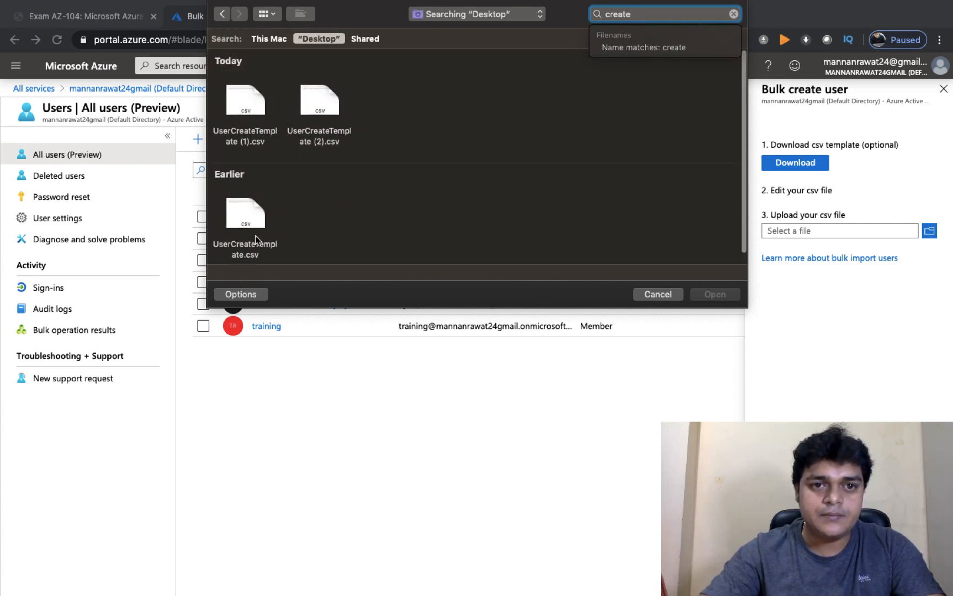
pyautogui.scroll(-2, 256, 236)
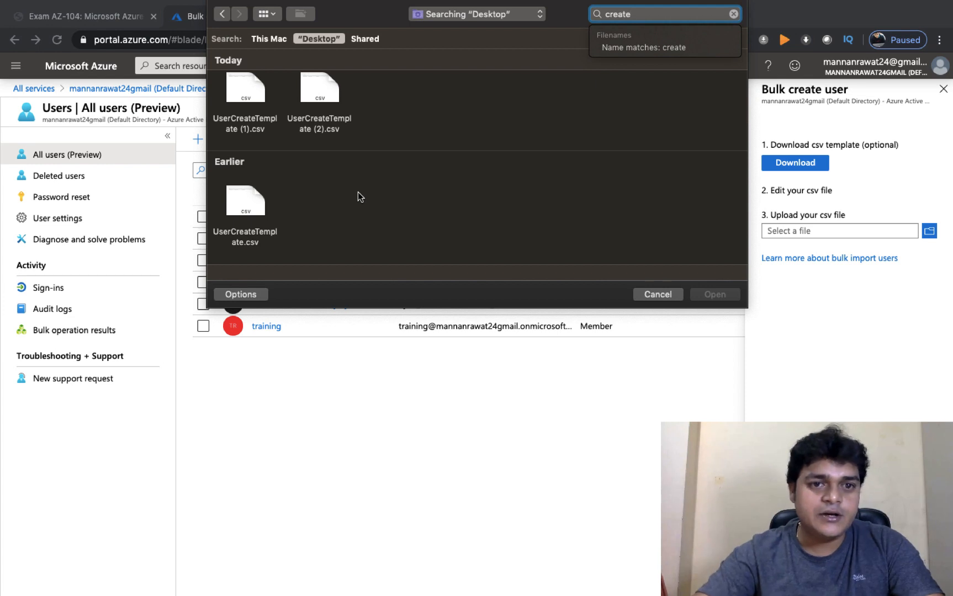
pyautogui.scroll(-2, 358, 197)
pyautogui.scroll(2, 358, 197)
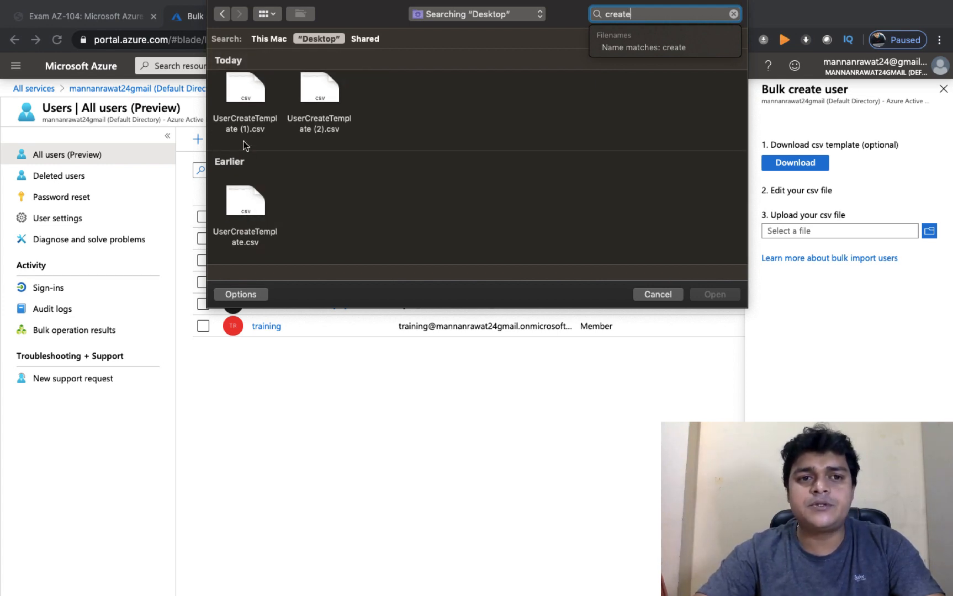
pyautogui.click(249, 87)
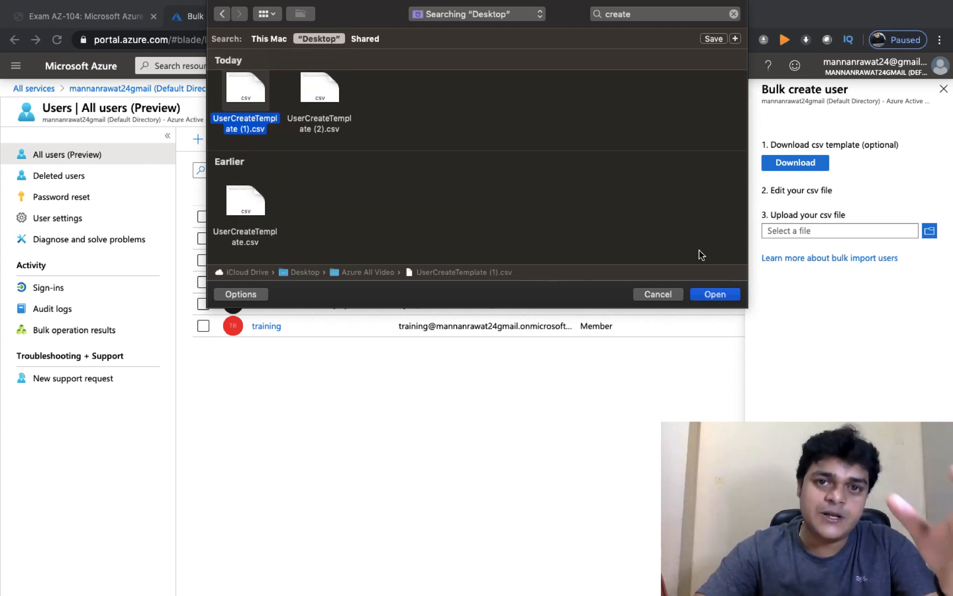
# - Upload UserCreateTemplate (1).csv, note the no-rows error, and close the Bulk create user panel
pyautogui.click(717, 295)
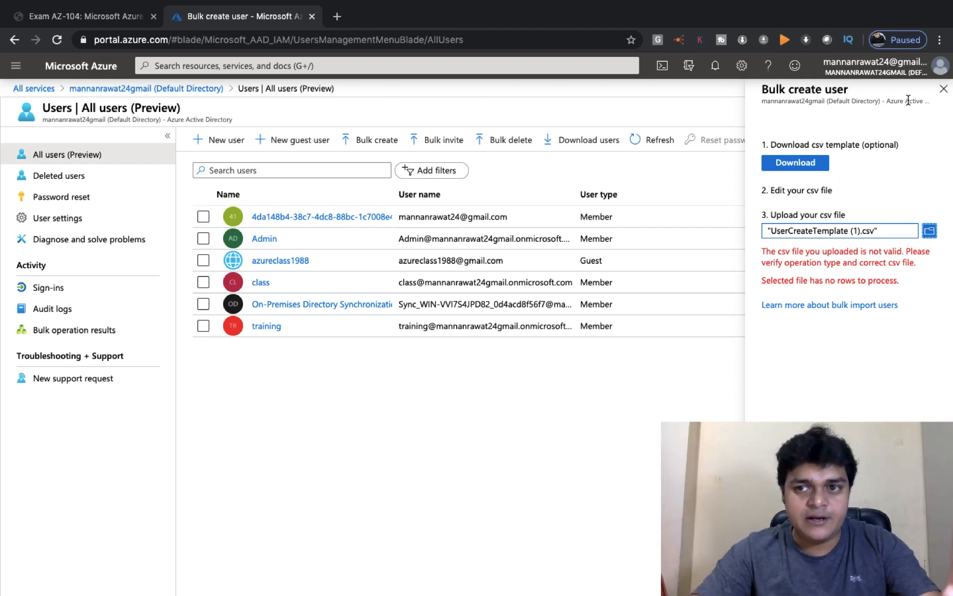
pyautogui.click(943, 89)
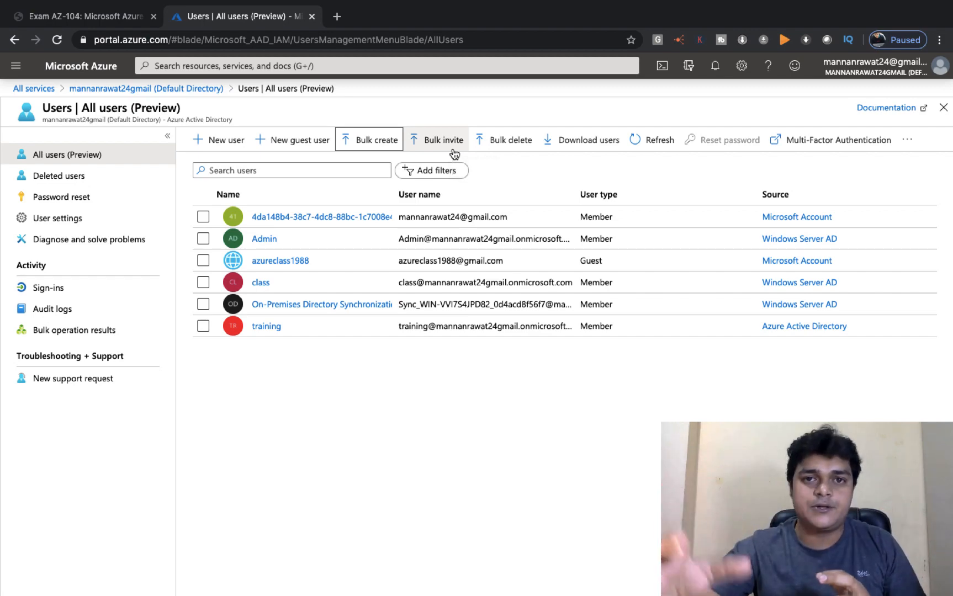
# - On the remote Windows desktop, launch a new blank Paint canvas maximized
pyautogui.hotkey('ctrl', 'Right')
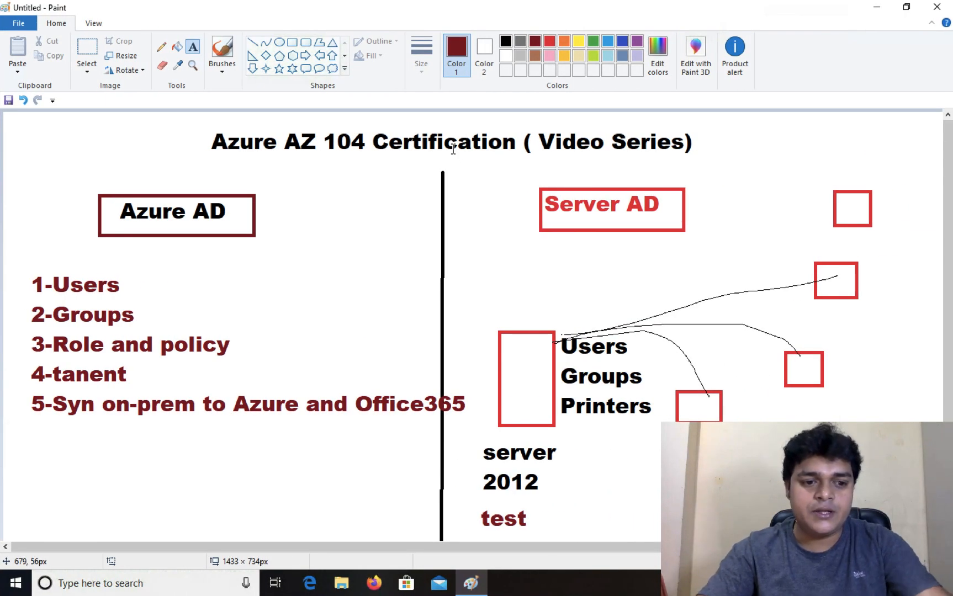
pyautogui.press('super+r')
pyautogui.press('Return')
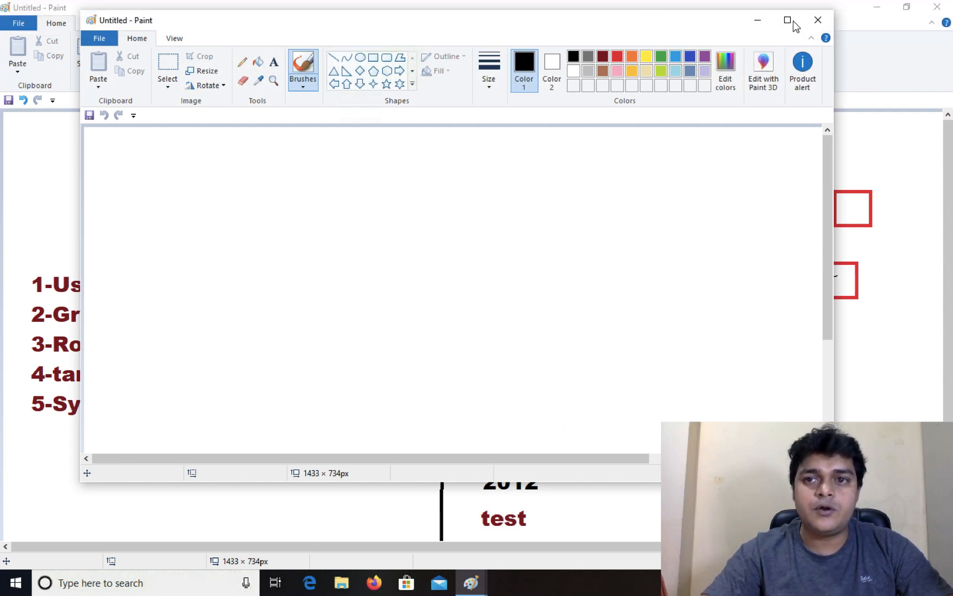
pyautogui.click(788, 20)
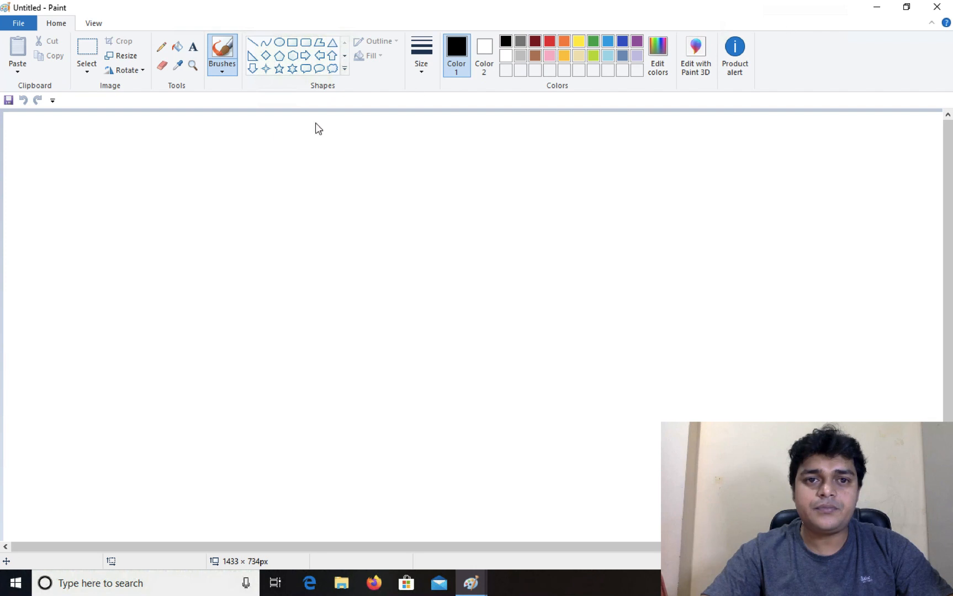
# - Draw two rectangles, one on the left and a larger one on the right
pyautogui.click(292, 43)
pyautogui.moveTo(69, 244); pyautogui.dragTo(215, 406)
pyautogui.moveTo(326, 425)
pyautogui.mouseDown()
pyautogui.moveTo(380, 444)
pyautogui.moveTo(364, 444)
pyautogui.mouseUp()
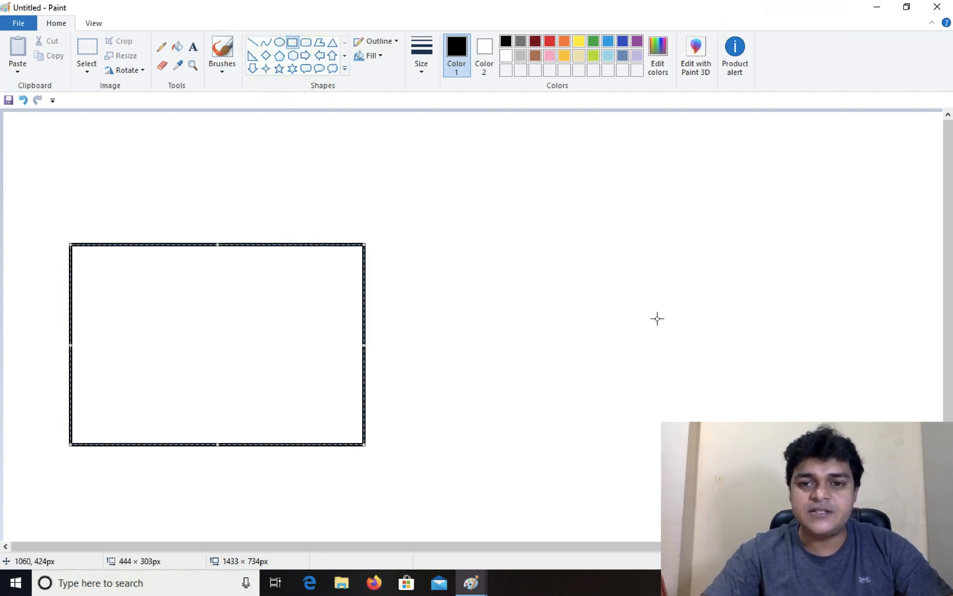
pyautogui.moveTo(635, 253)
pyautogui.mouseDown()
pyautogui.moveTo(810, 416)
pyautogui.moveTo(912, 433)
pyautogui.mouseUp()
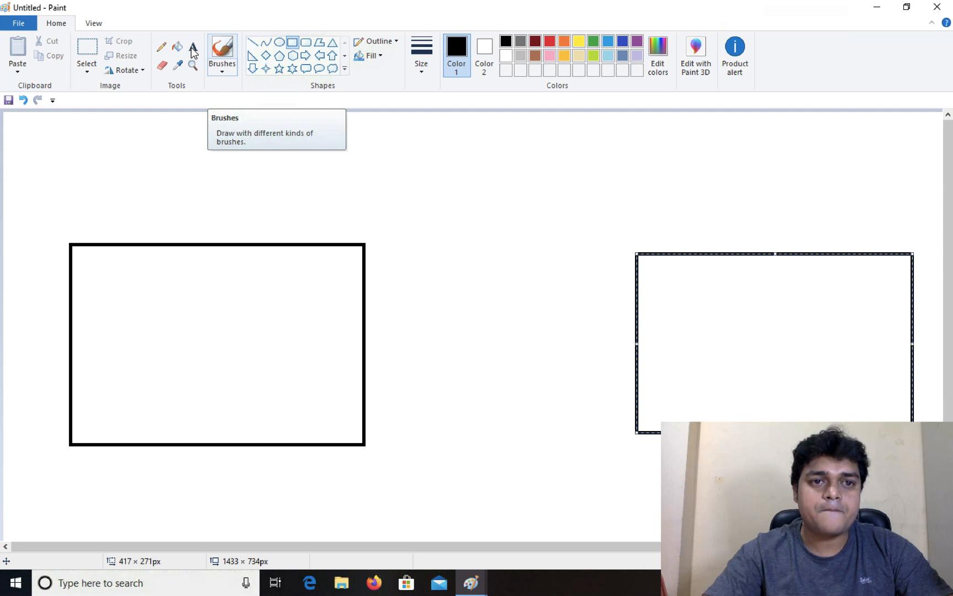
# - Type a sample Gmail address as text above each of the two boxes
pyautogui.click(193, 46)
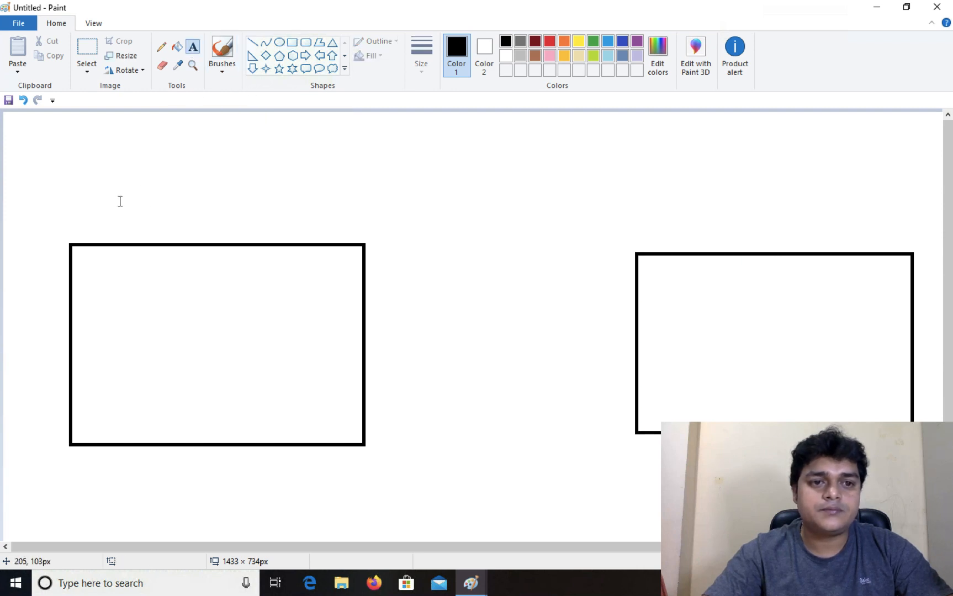
pyautogui.click(254, 201)
pyautogui.write('ab')
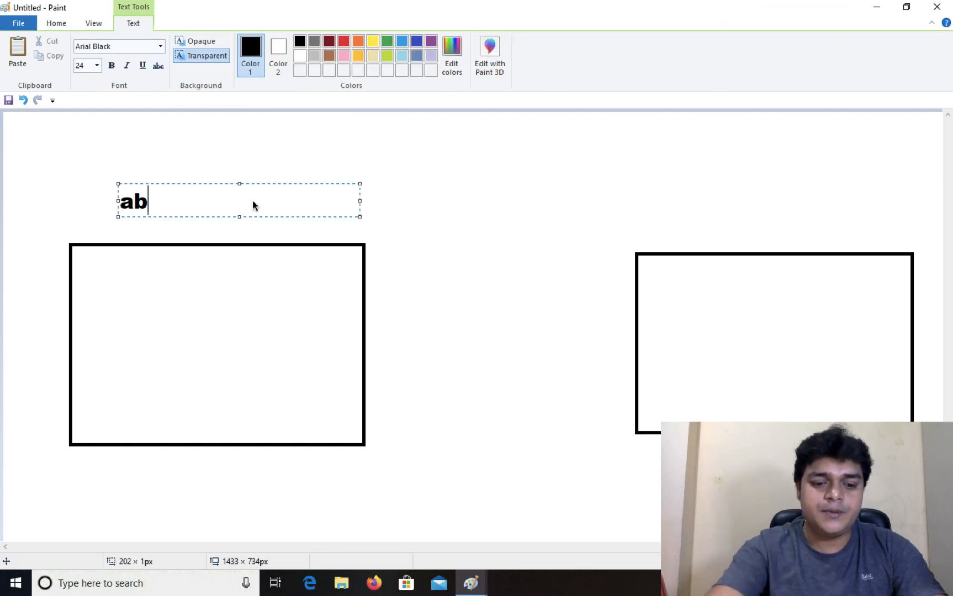
pyautogui.write('c@gmail.com')
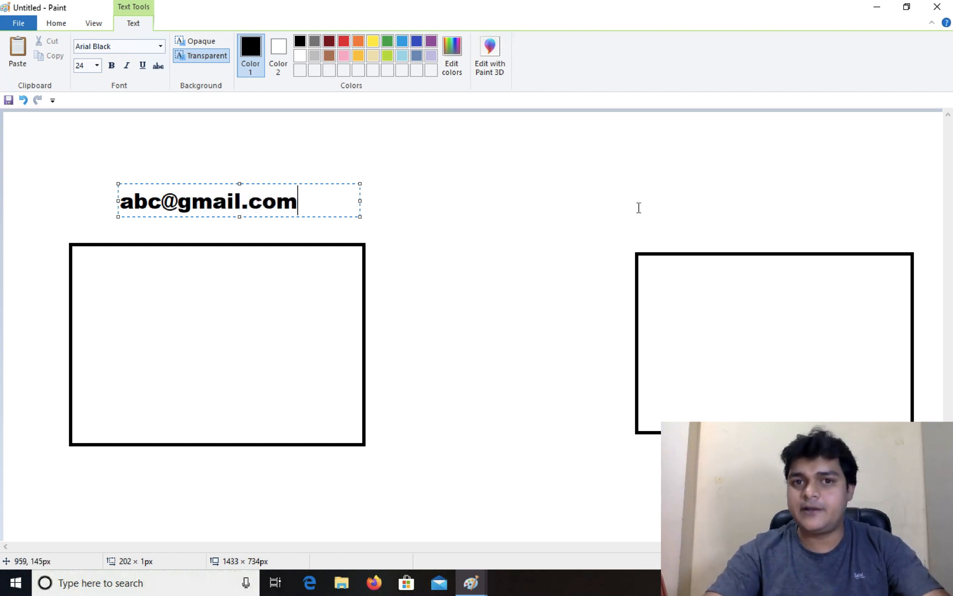
pyautogui.moveTo(682, 216); pyautogui.dragTo(783, 220)
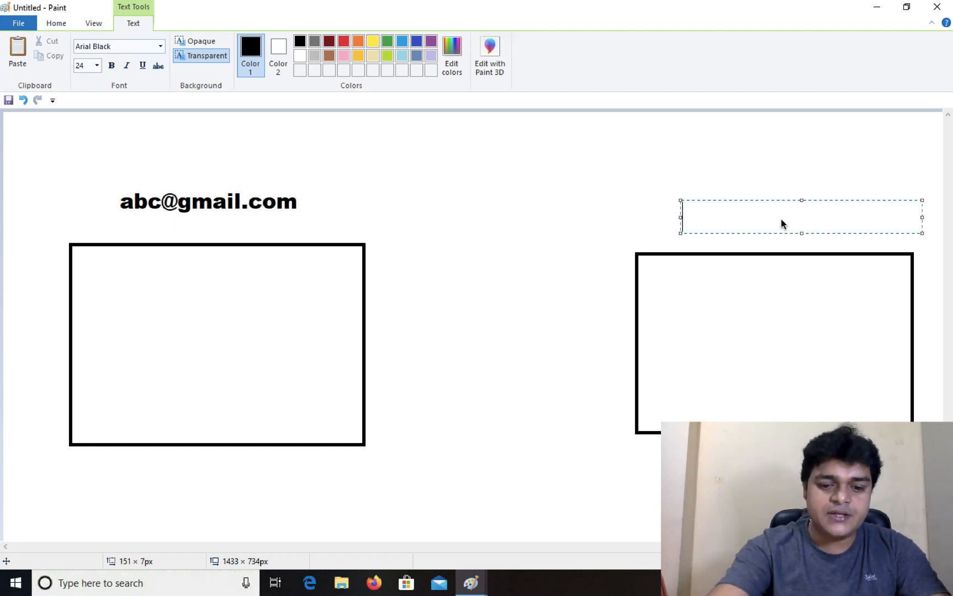
pyautogui.write('xyz@g')
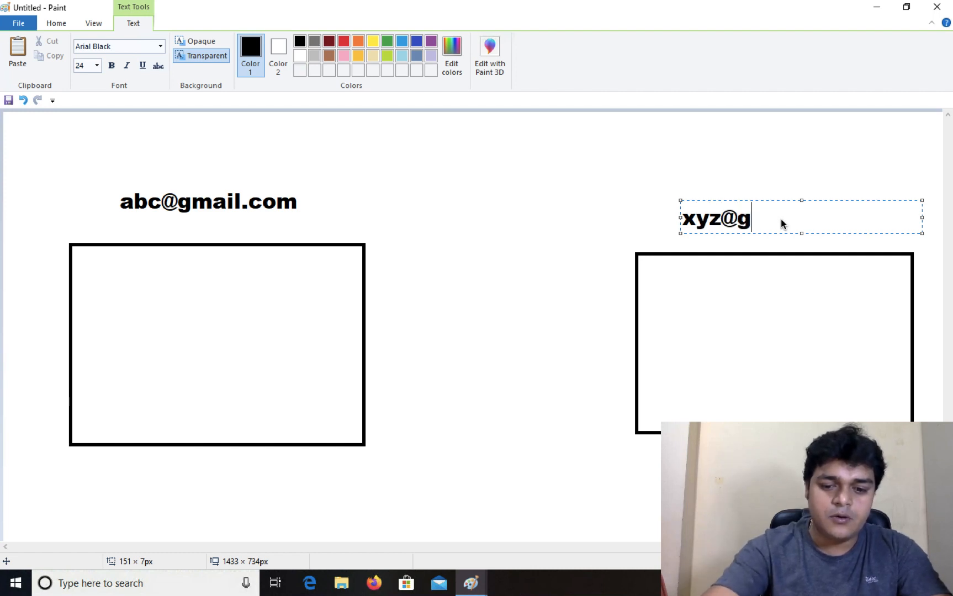
pyautogui.write('mail.com')
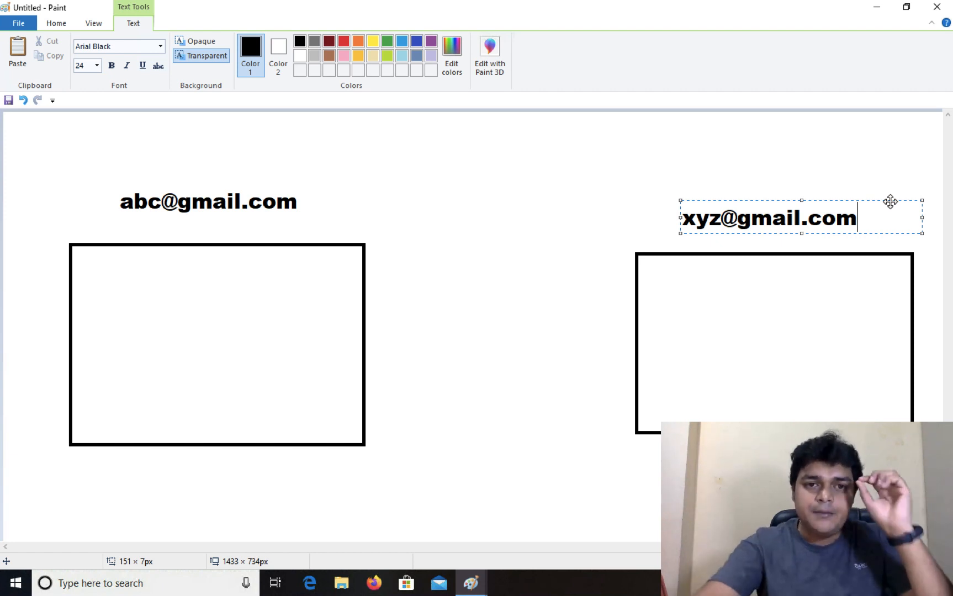
pyautogui.hotkey('ctrl', 'Left')
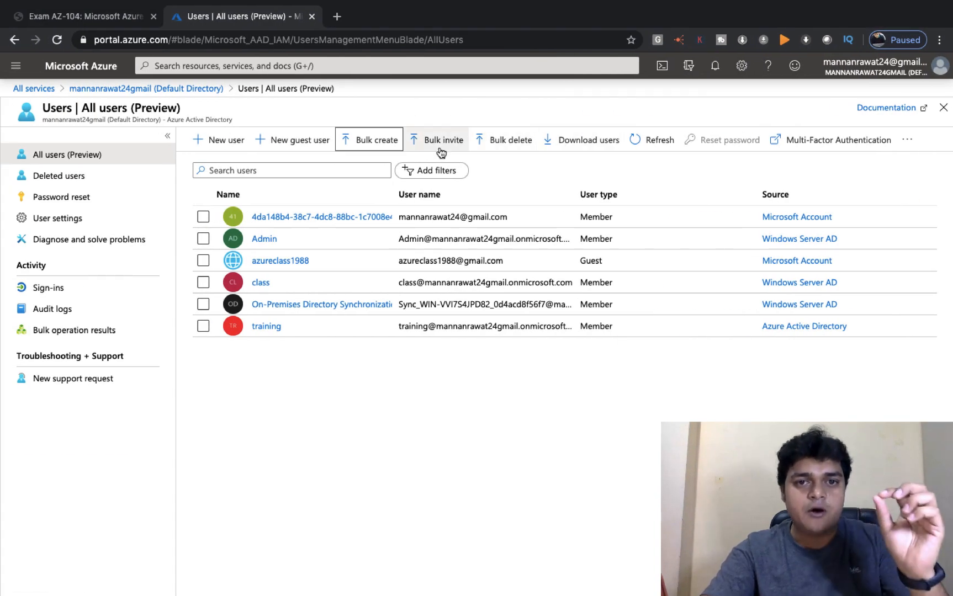
pyautogui.hotkey('ctrl', 'Right')
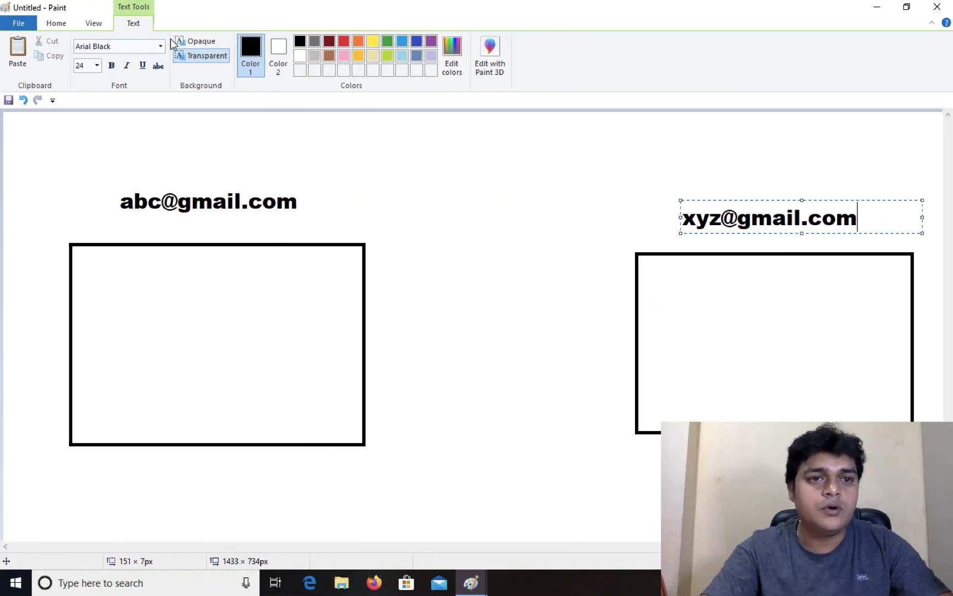
# - Draw a small red screen with a stand inside the left box
pyautogui.click(56, 23)
pyautogui.click(292, 42)
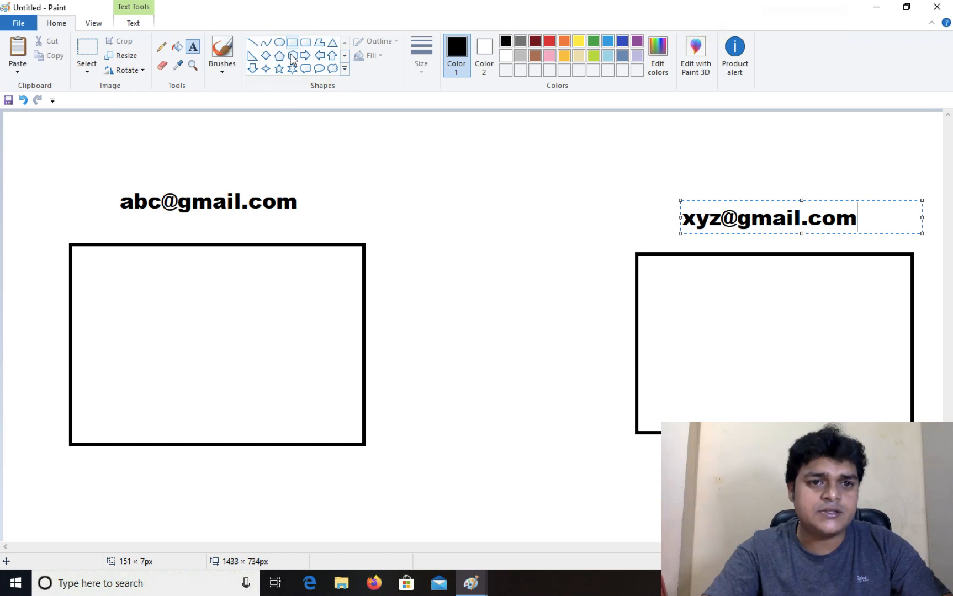
pyautogui.moveTo(152, 306); pyautogui.dragTo(232, 352)
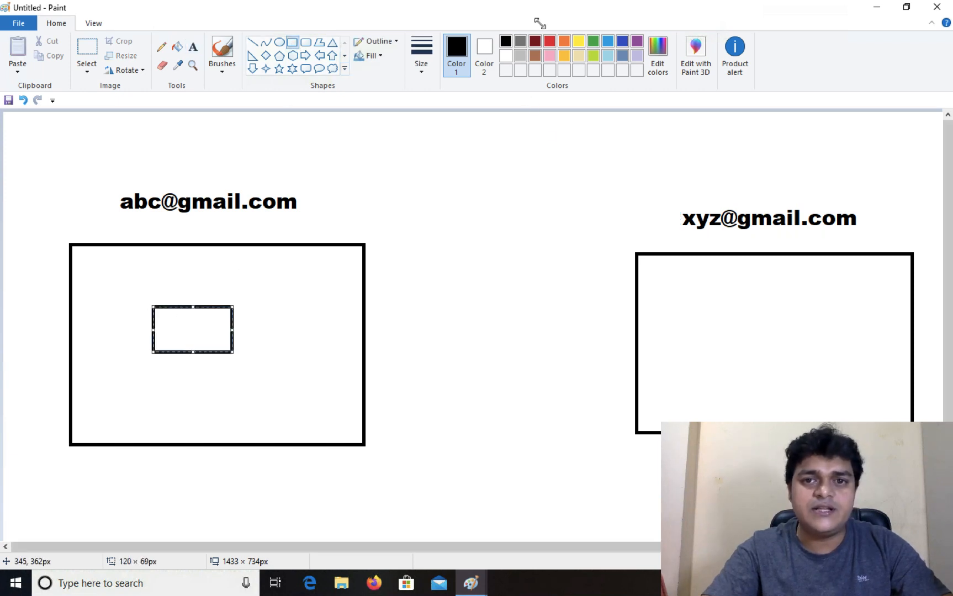
pyautogui.click(550, 49)
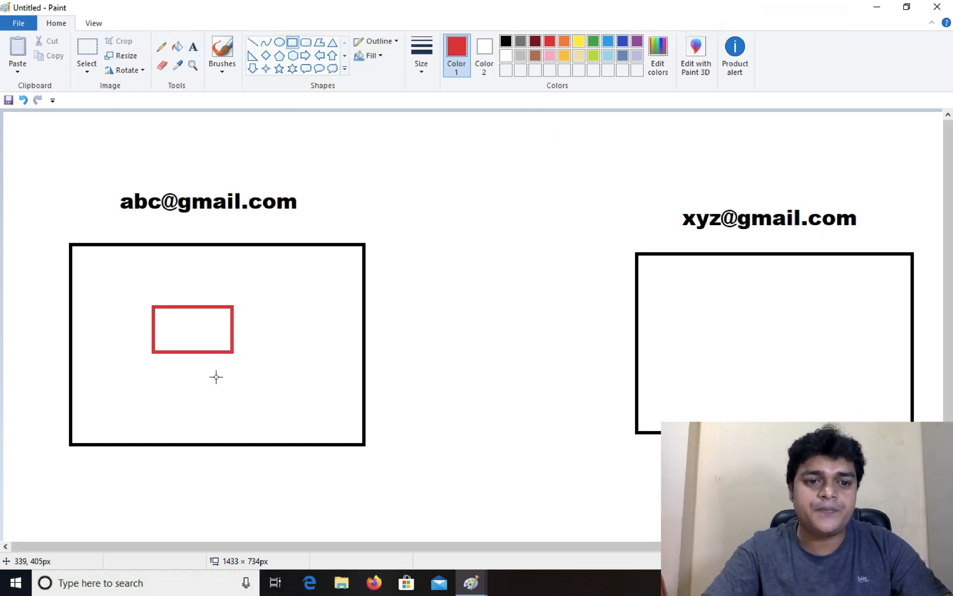
pyautogui.moveTo(209, 357); pyautogui.dragTo(177, 353)
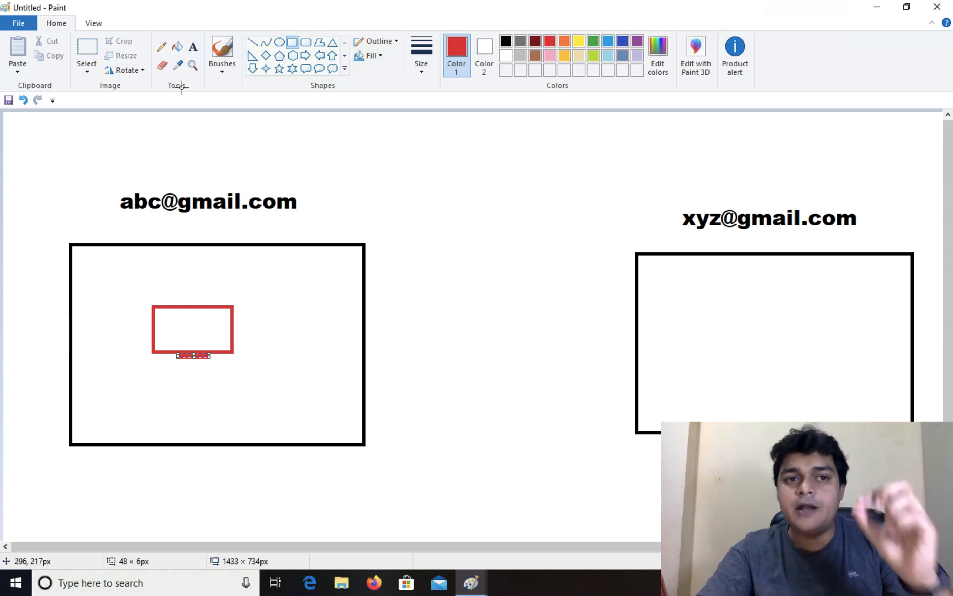
# - Draw a red arrow with an arrowhead from the screen into the right box
pyautogui.click(160, 48)
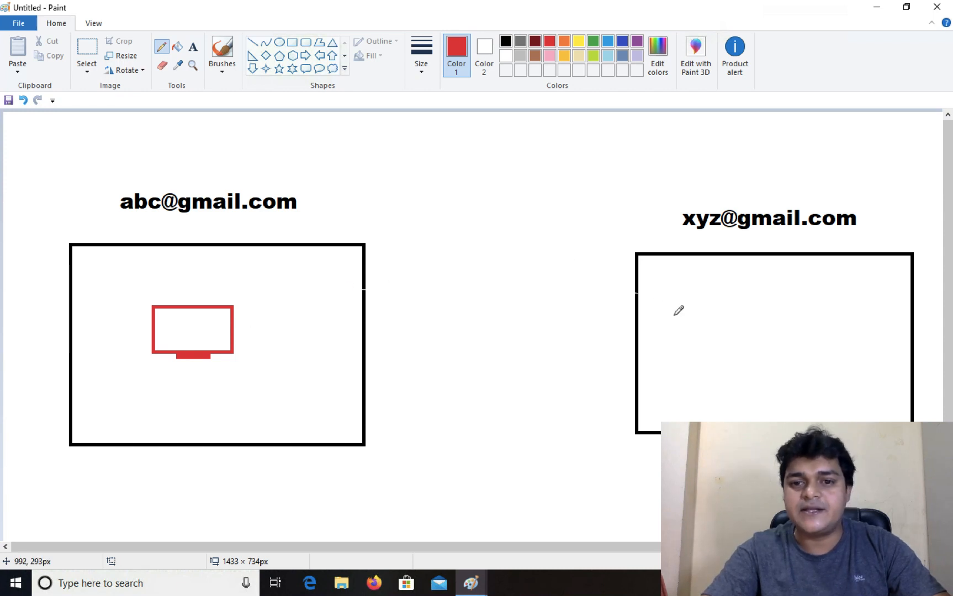
pyautogui.click(535, 41)
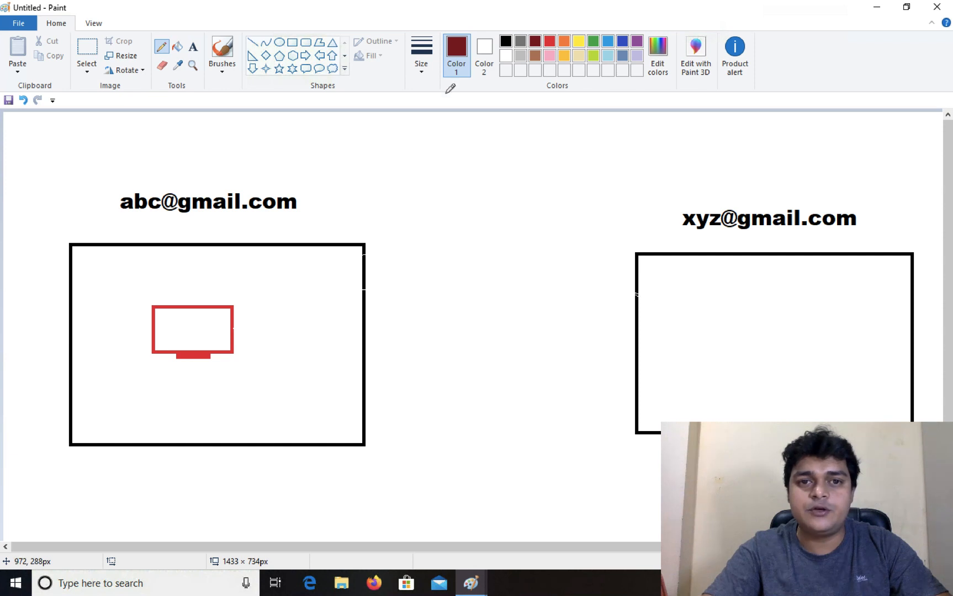
pyautogui.click(505, 42)
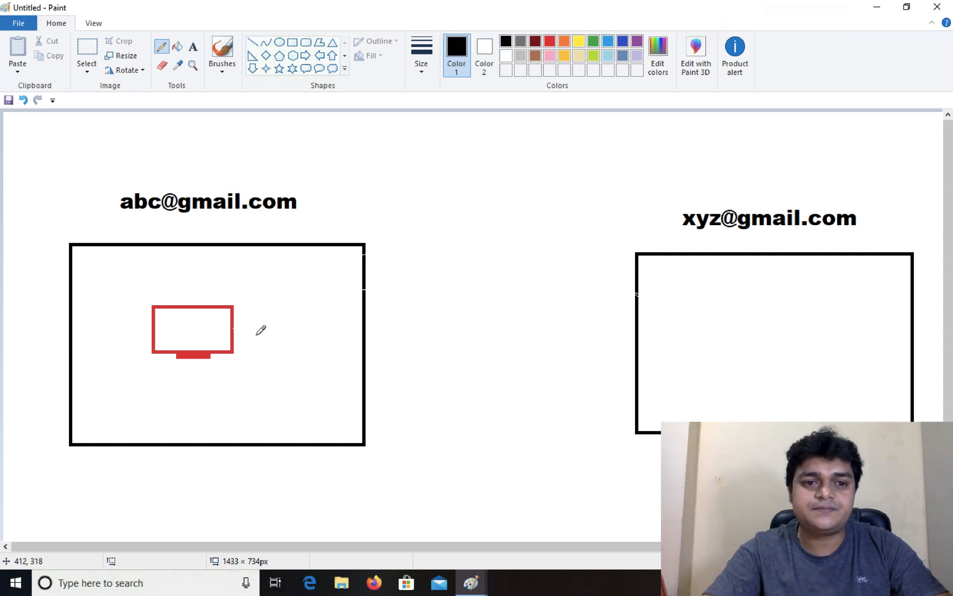
pyautogui.click(252, 42)
pyautogui.moveTo(232, 327); pyautogui.dragTo(380, 319)
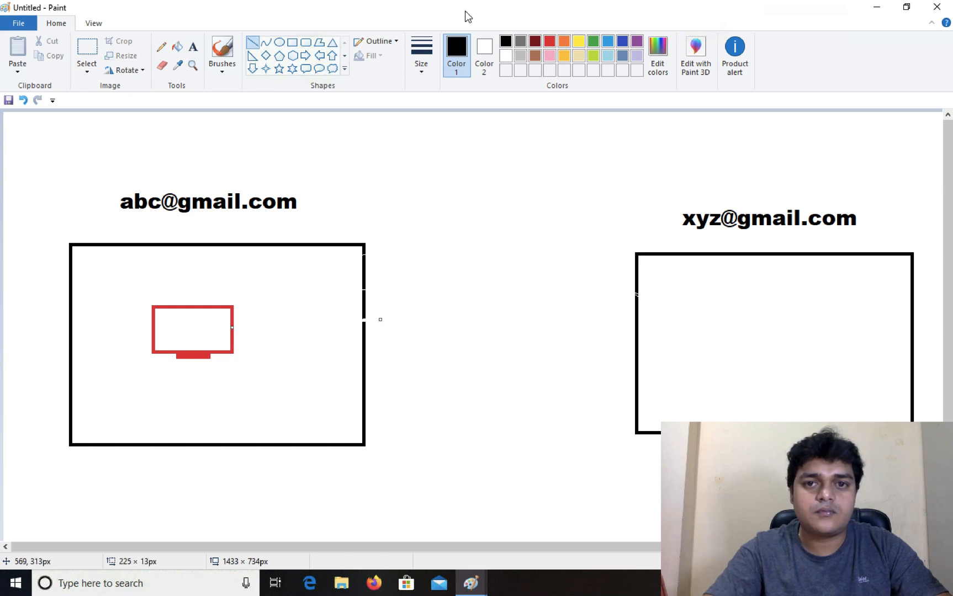
pyautogui.click(549, 42)
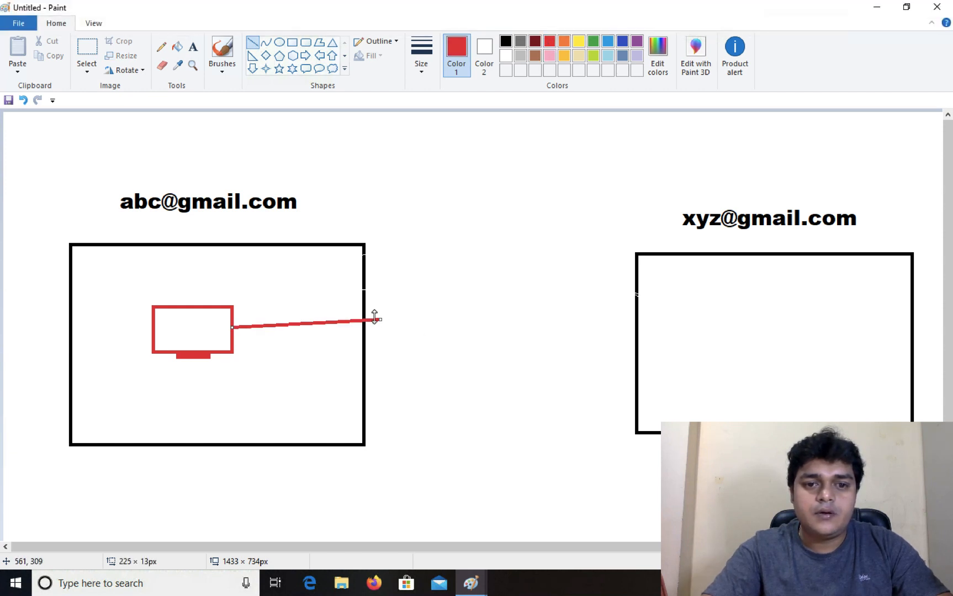
pyautogui.moveTo(381, 319); pyautogui.dragTo(722, 330)
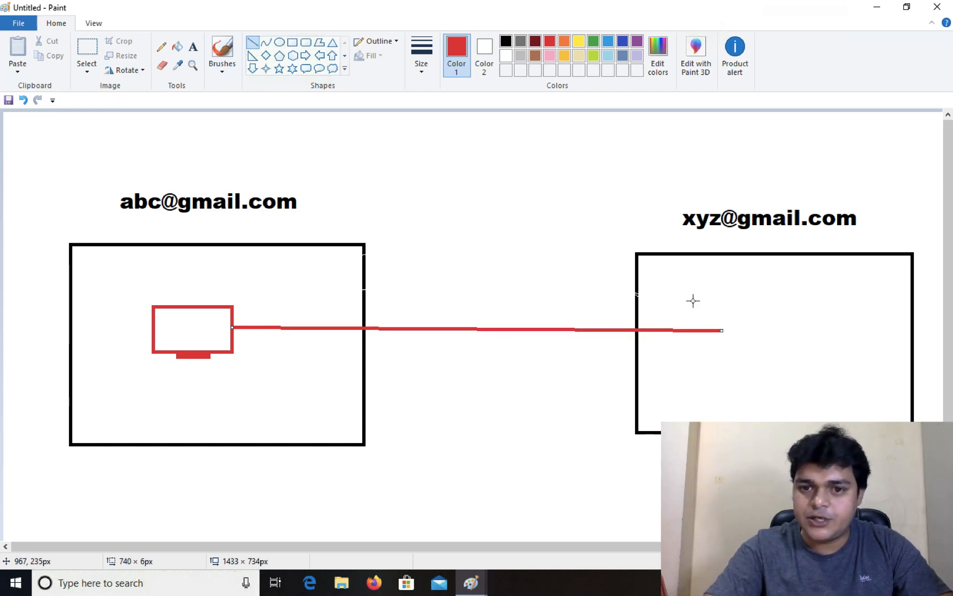
pyautogui.moveTo(690, 309)
pyautogui.mouseDown()
pyautogui.moveTo(720, 340)
pyautogui.moveTo(719, 329)
pyautogui.mouseUp()
pyautogui.moveTo(697, 363); pyautogui.dragTo(721, 327)
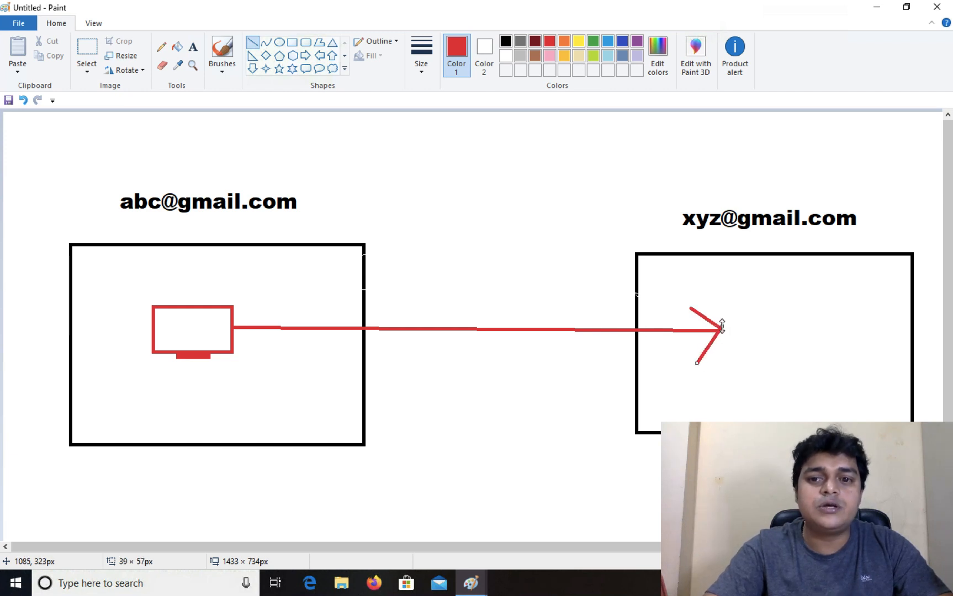
# - Draw a matching red screen with a small stand inside the right box
pyautogui.click(292, 42)
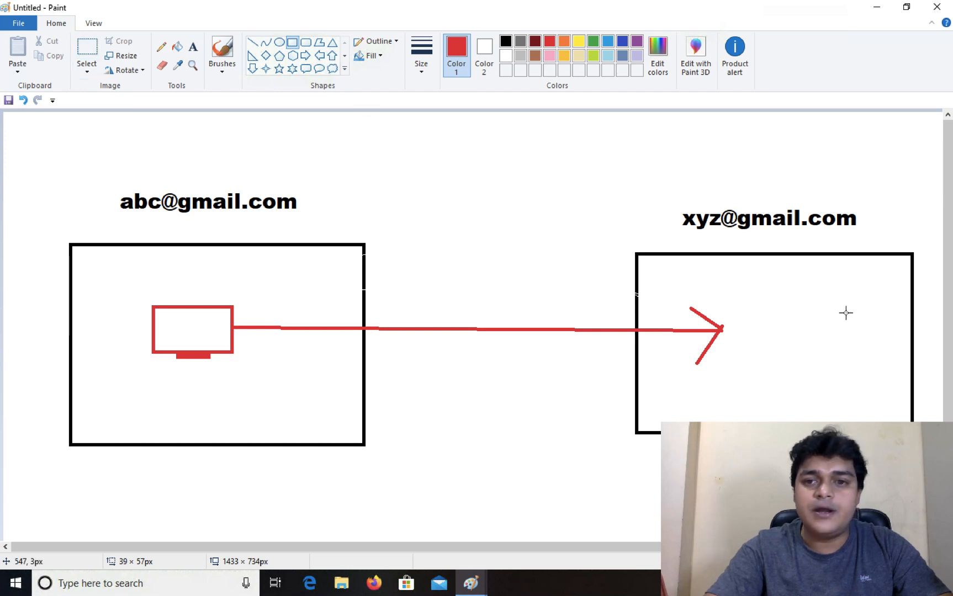
pyautogui.moveTo(753, 313); pyautogui.dragTo(816, 356)
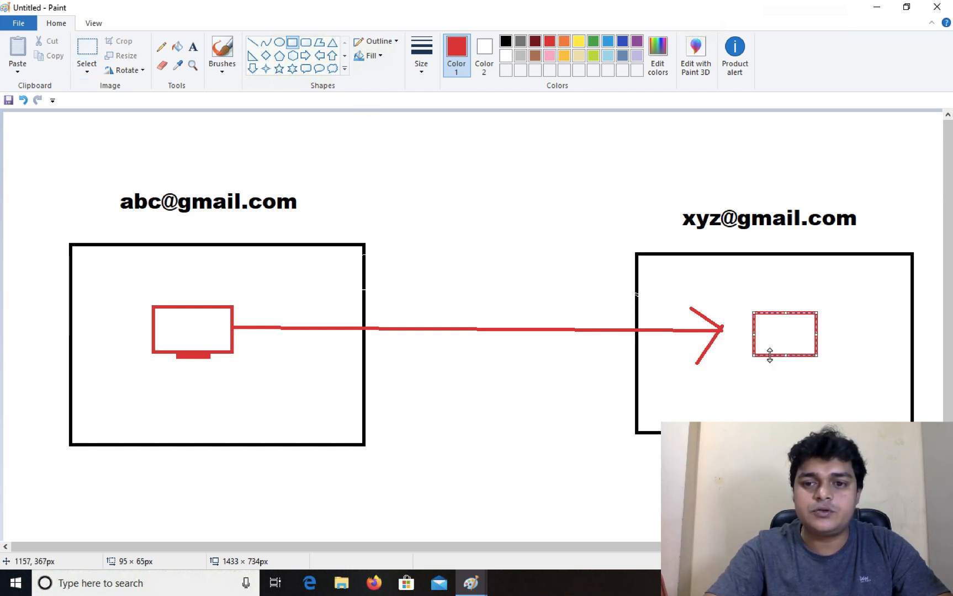
pyautogui.moveTo(798, 363); pyautogui.dragTo(766, 350)
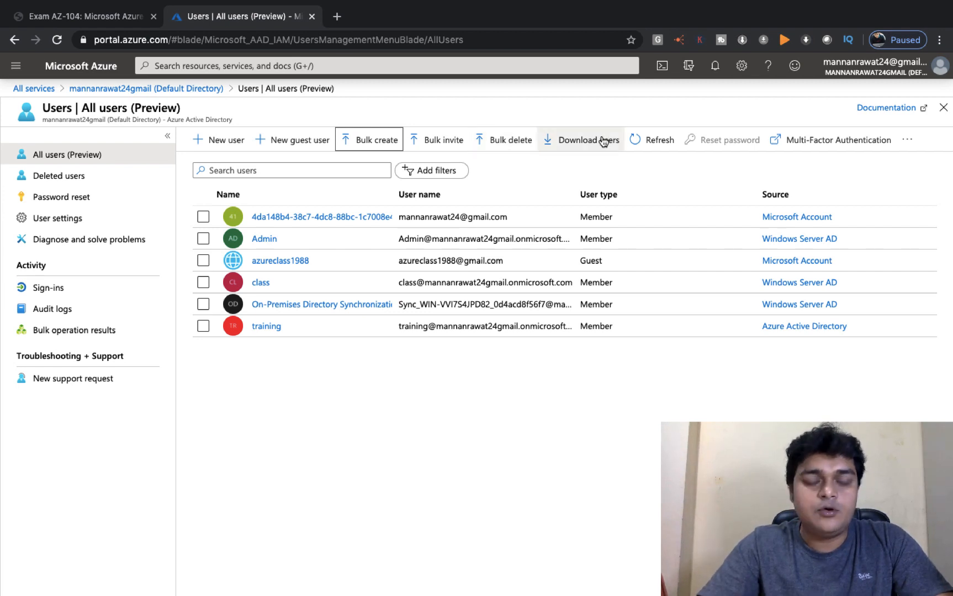
# - Tick all six users in the All users list
pyautogui.click(203, 217)
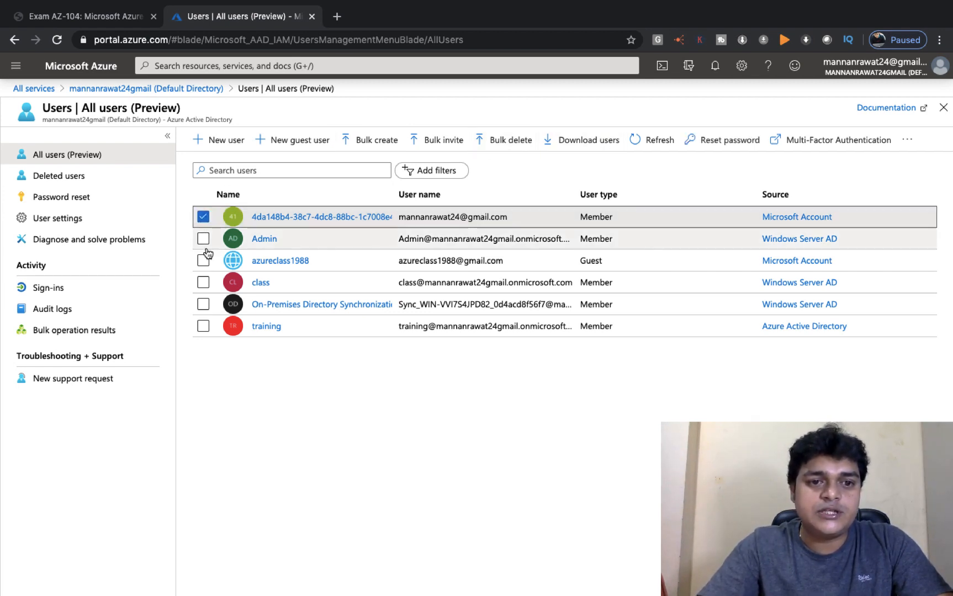
pyautogui.click(203, 239)
pyautogui.click(203, 282)
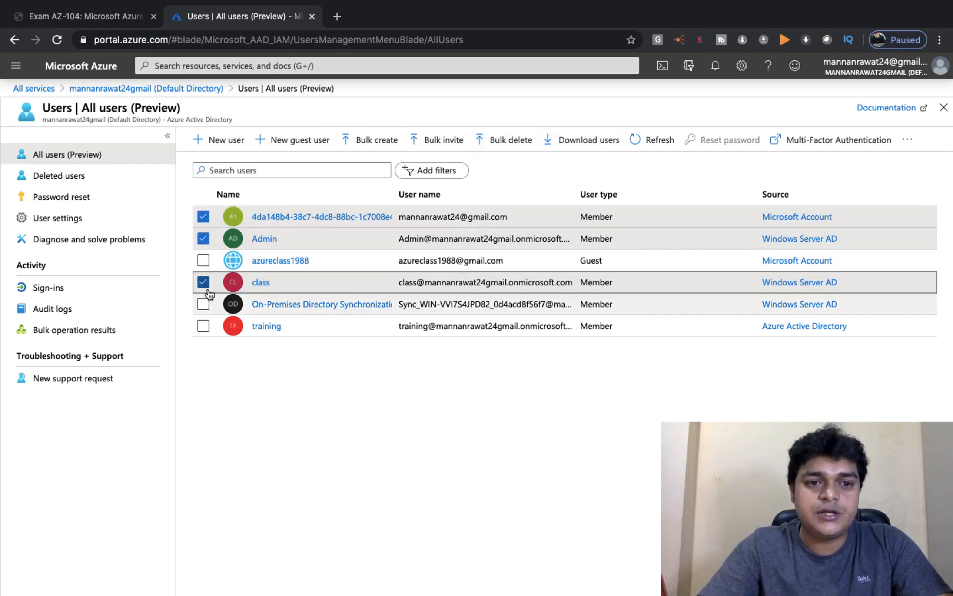
pyautogui.click(204, 261)
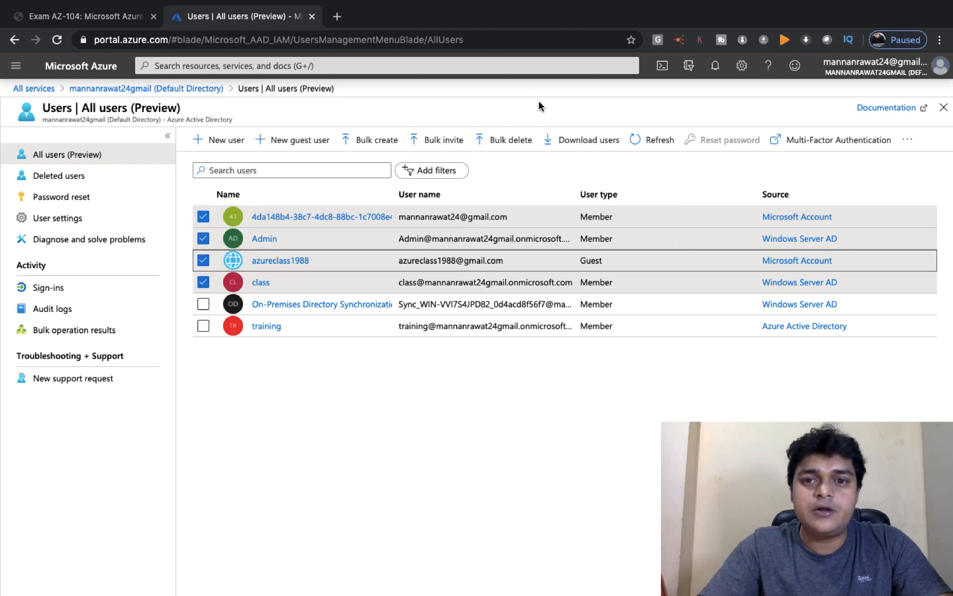
pyautogui.click(203, 307)
pyautogui.click(203, 328)
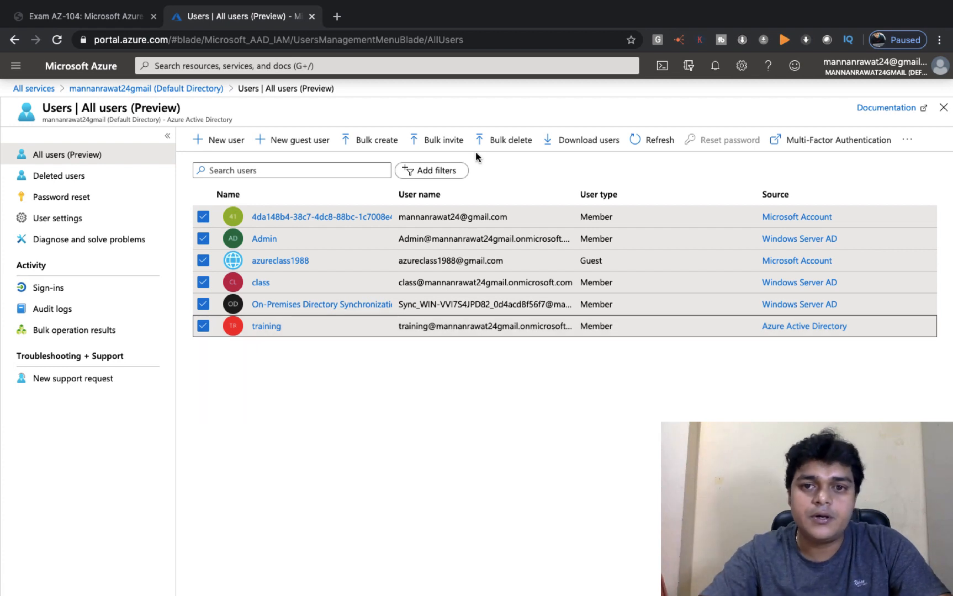
# - Clear all ticks, select only the training user, and open Reset password
pyautogui.click(203, 216)
pyautogui.click(203, 239)
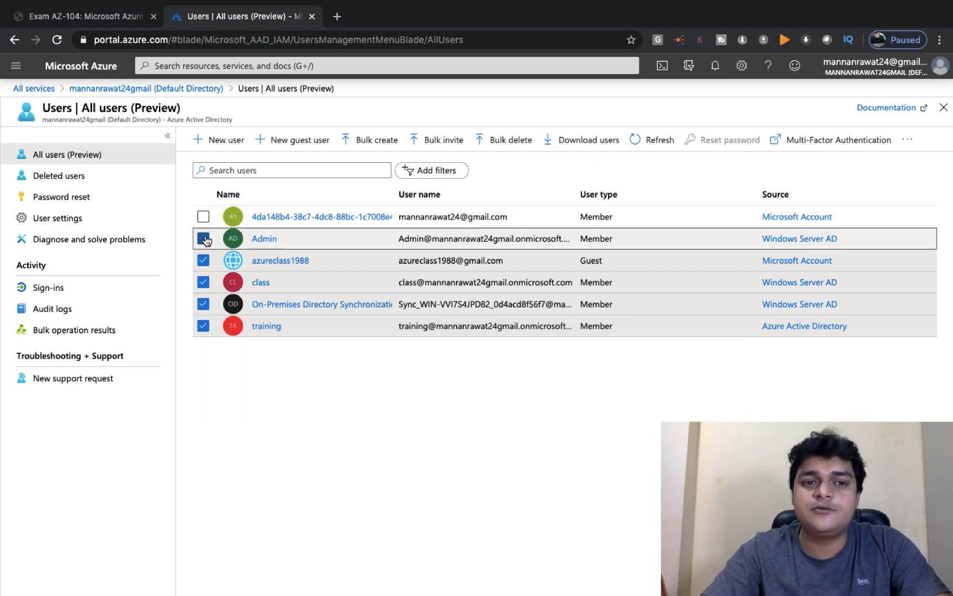
pyautogui.click(203, 260)
pyautogui.click(203, 282)
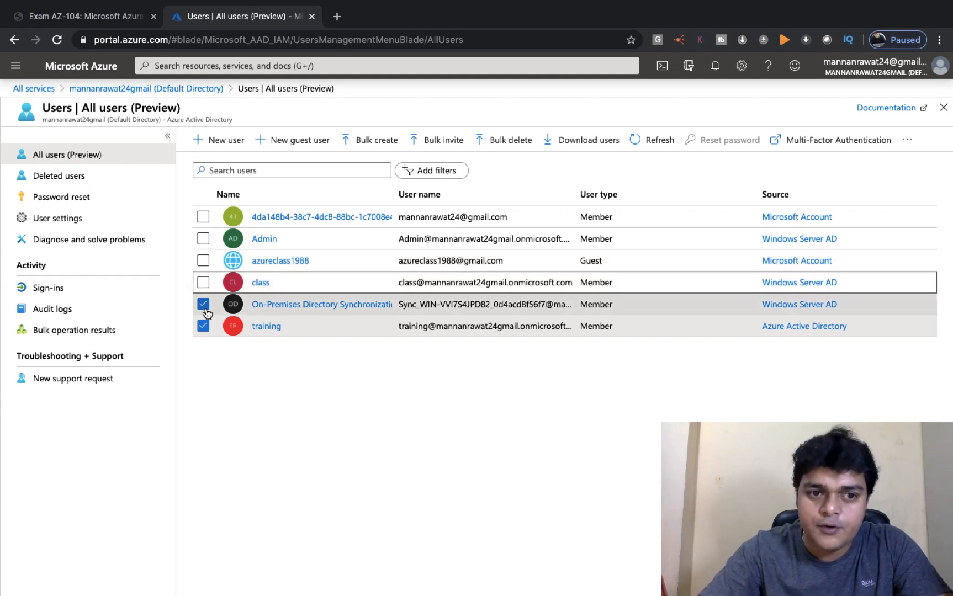
pyautogui.click(203, 305)
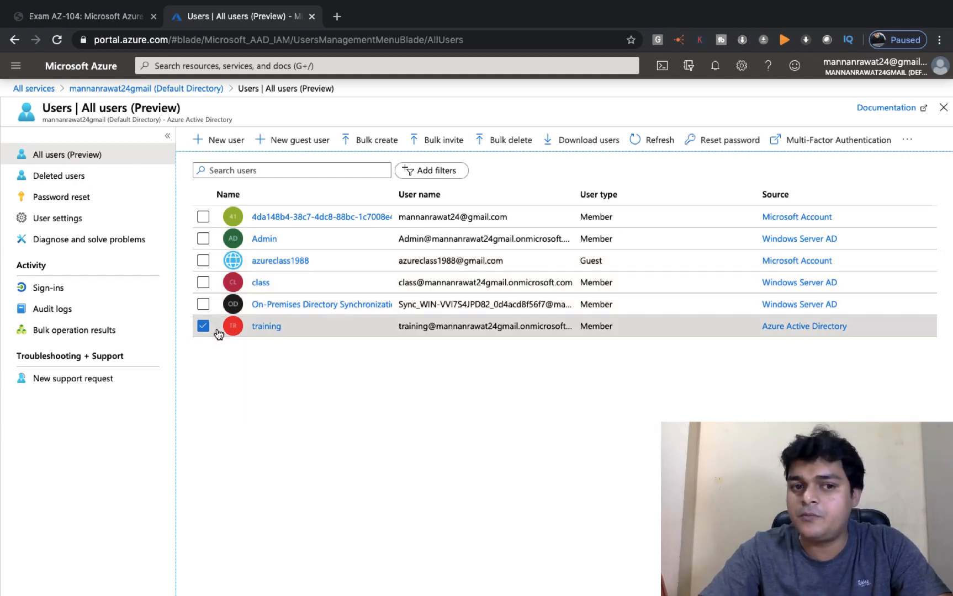
pyautogui.click(203, 327)
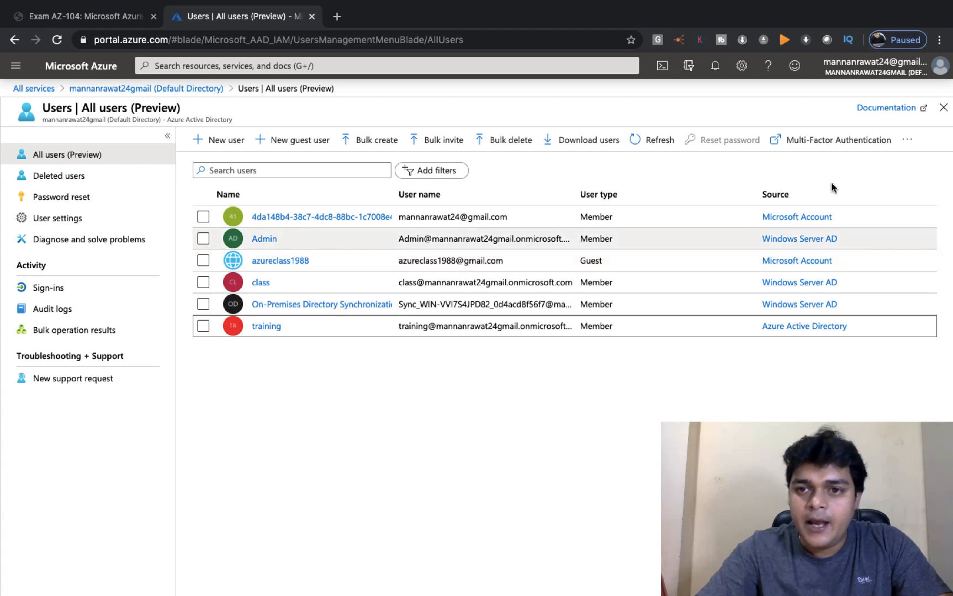
pyautogui.click(203, 326)
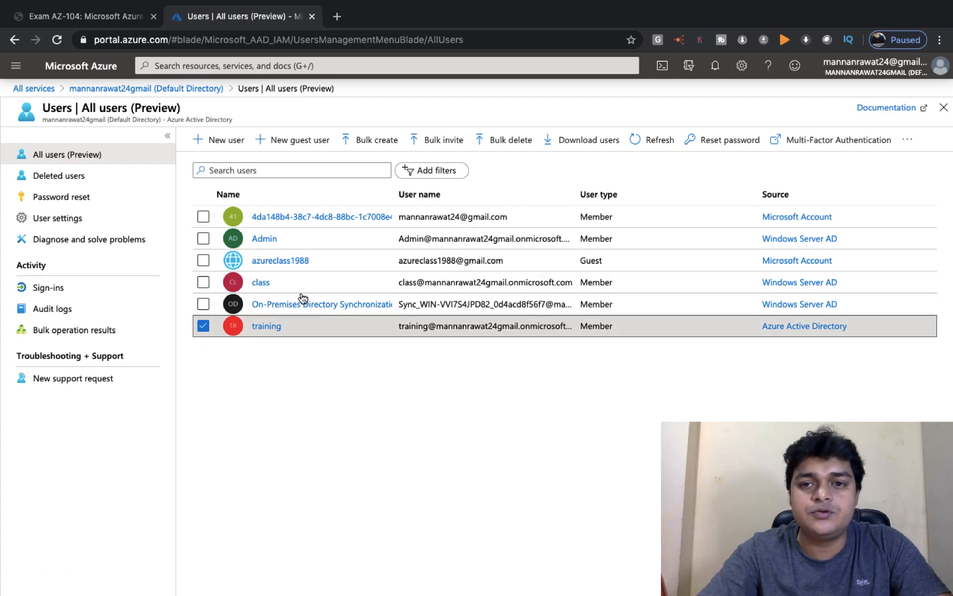
pyautogui.click(724, 141)
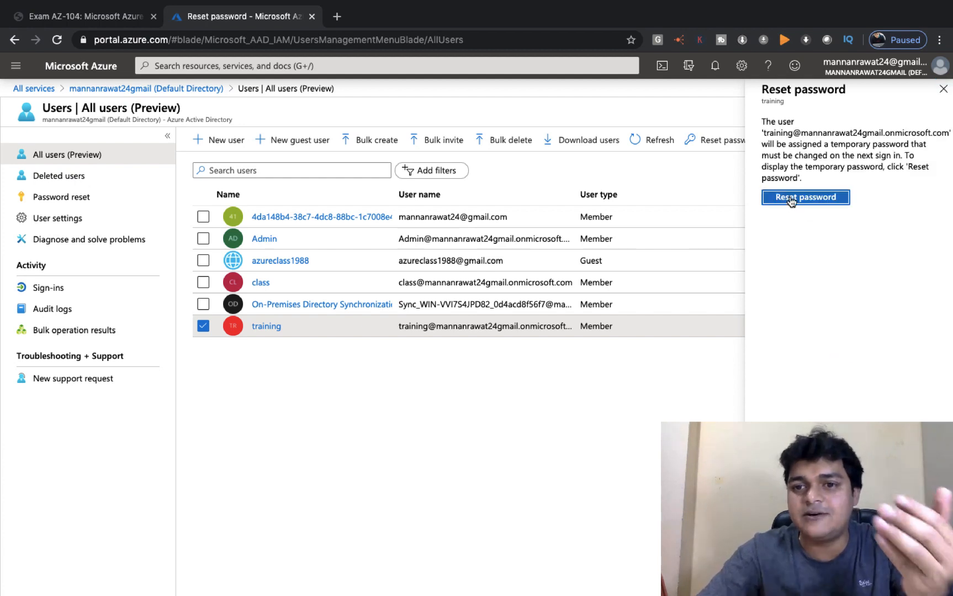
# - Reset the training user's password, copy the temporary password, and close the panel
pyautogui.click(791, 198)
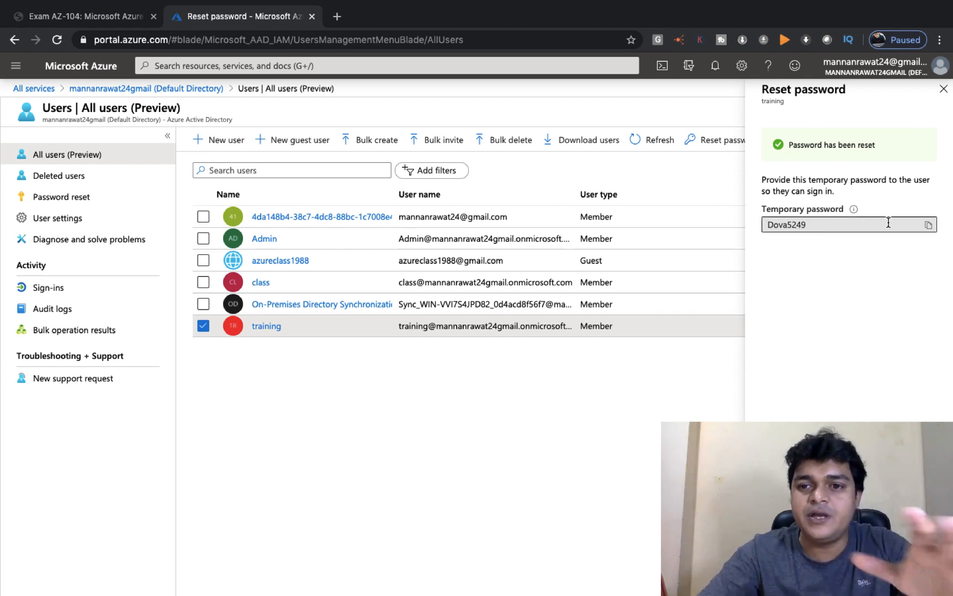
pyautogui.click(928, 226)
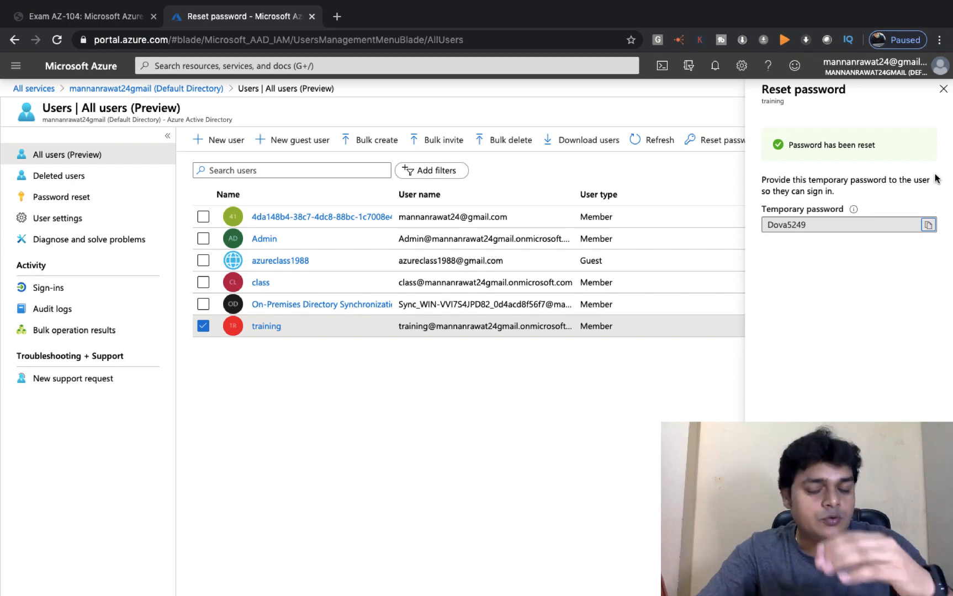
pyautogui.click(942, 89)
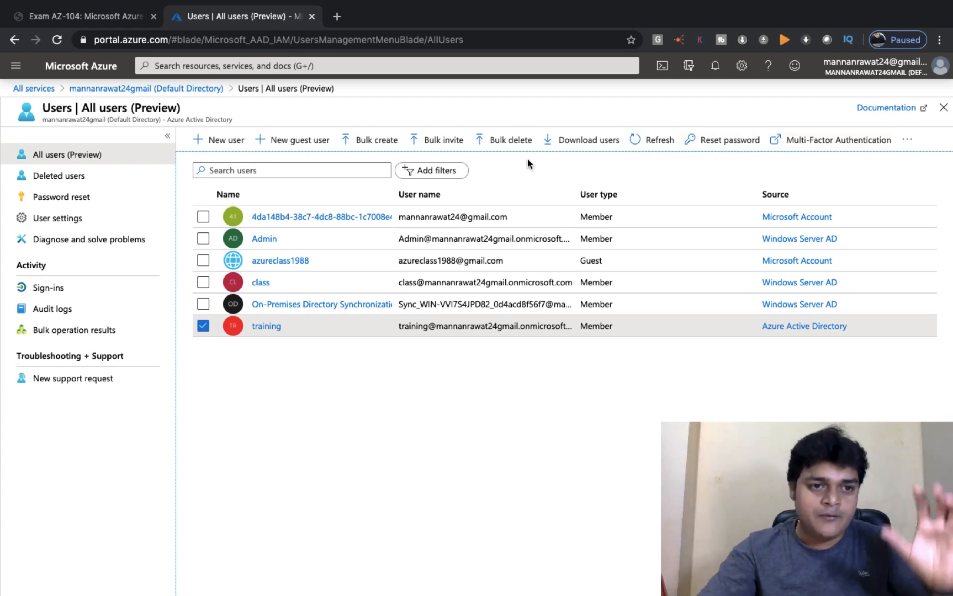
# - Start a new user with user name demo and name Demo
pyautogui.click(229, 143)
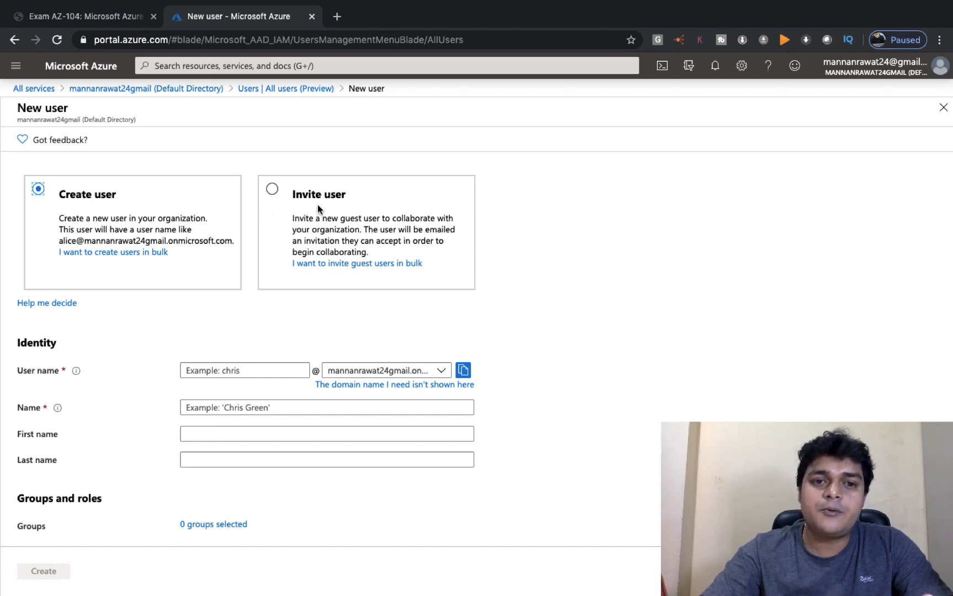
pyautogui.click(256, 370)
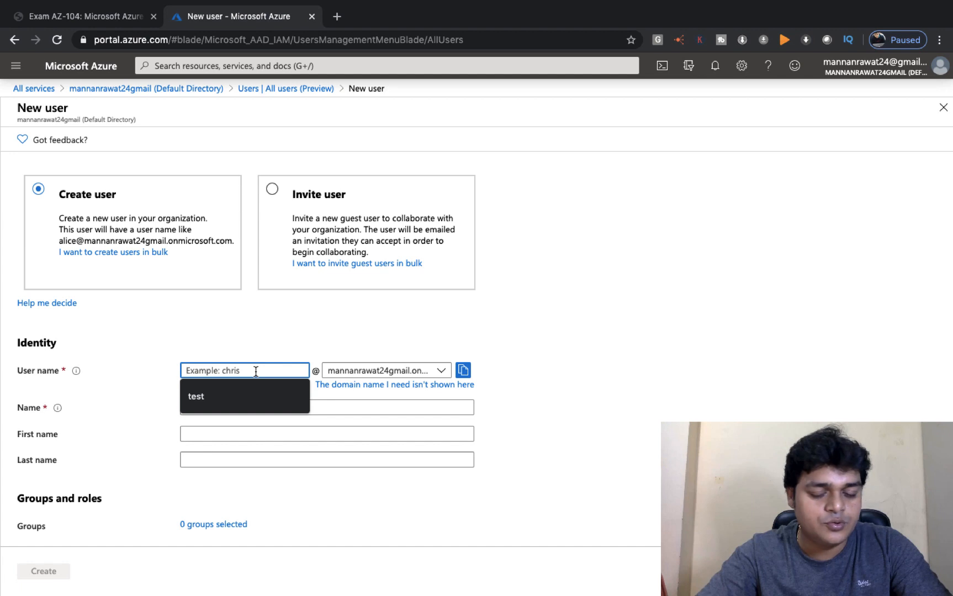
pyautogui.write('demo')
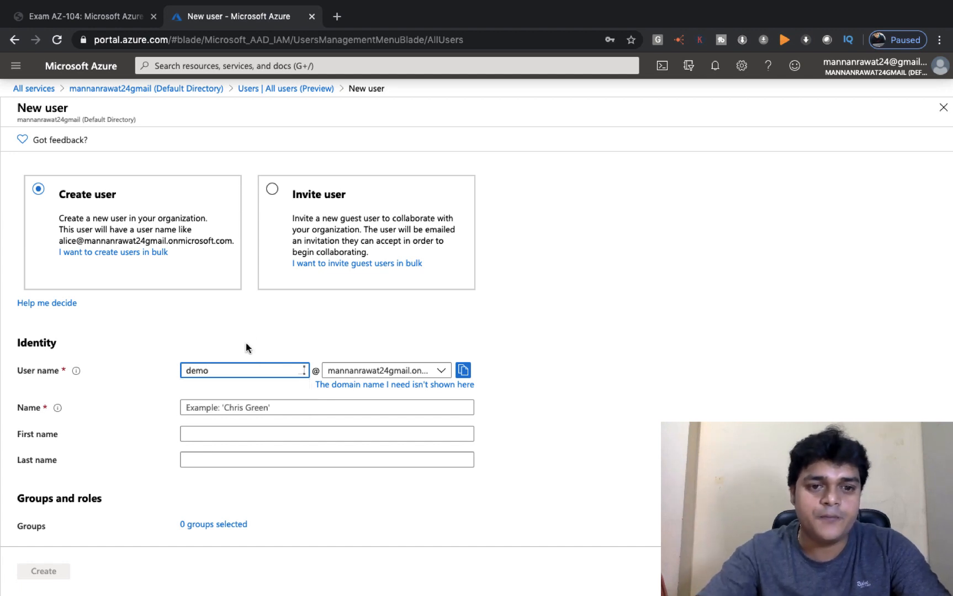
pyautogui.click(394, 325)
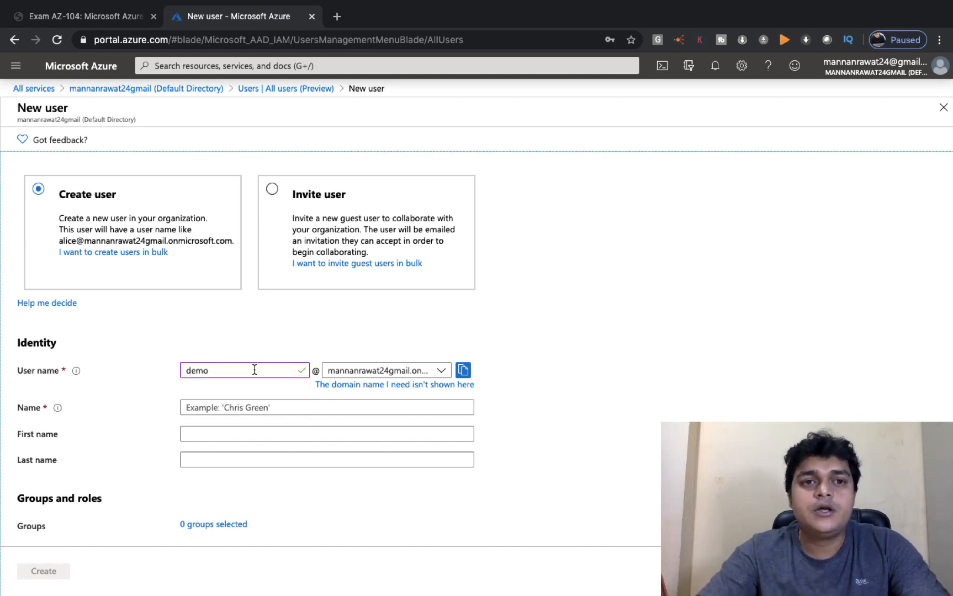
pyautogui.click(253, 406)
pyautogui.write('Dem')
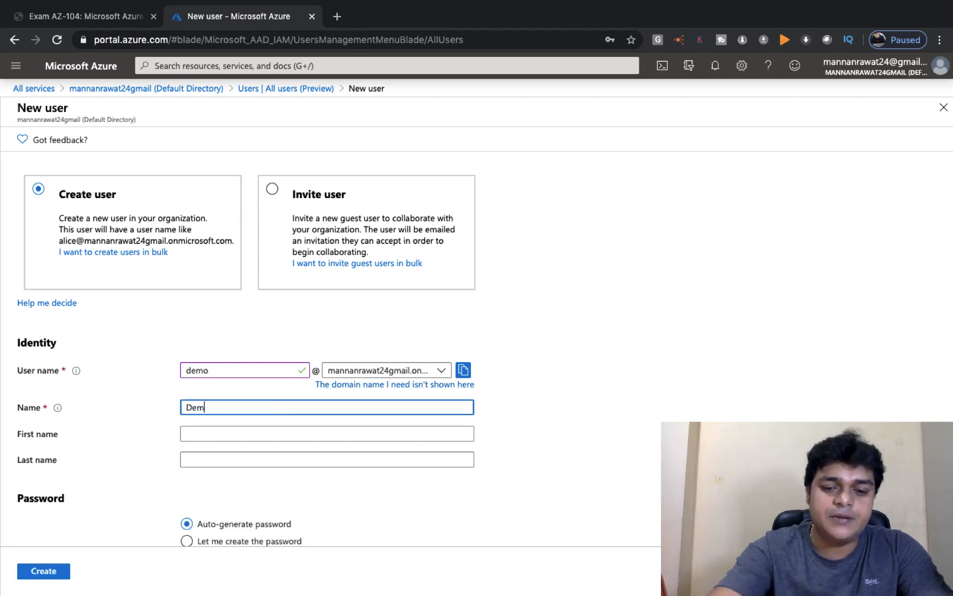
pyautogui.click(515, 464)
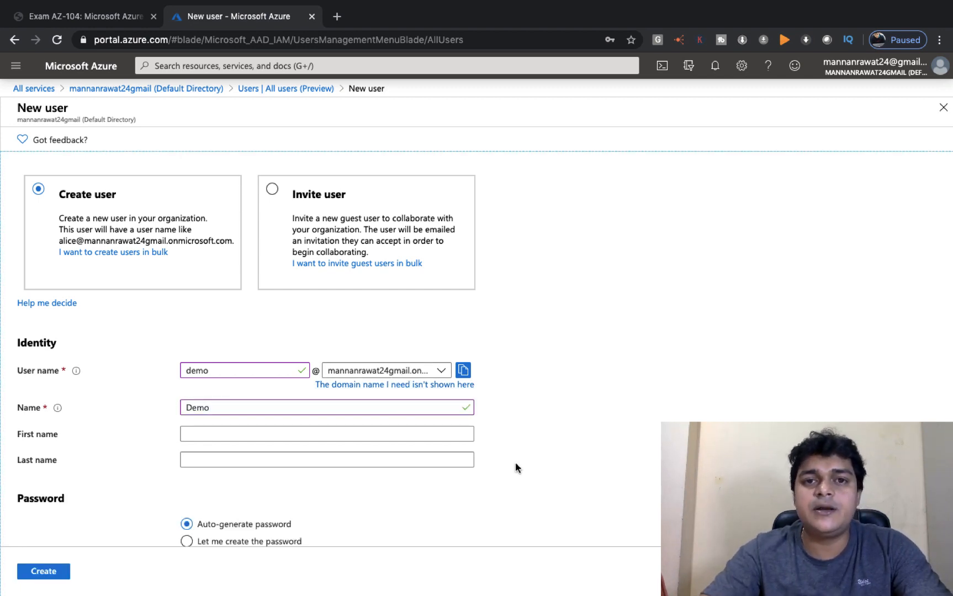
# - Choose to create the password manually and enter an initial password
pyautogui.scroll(-6, 516, 465)
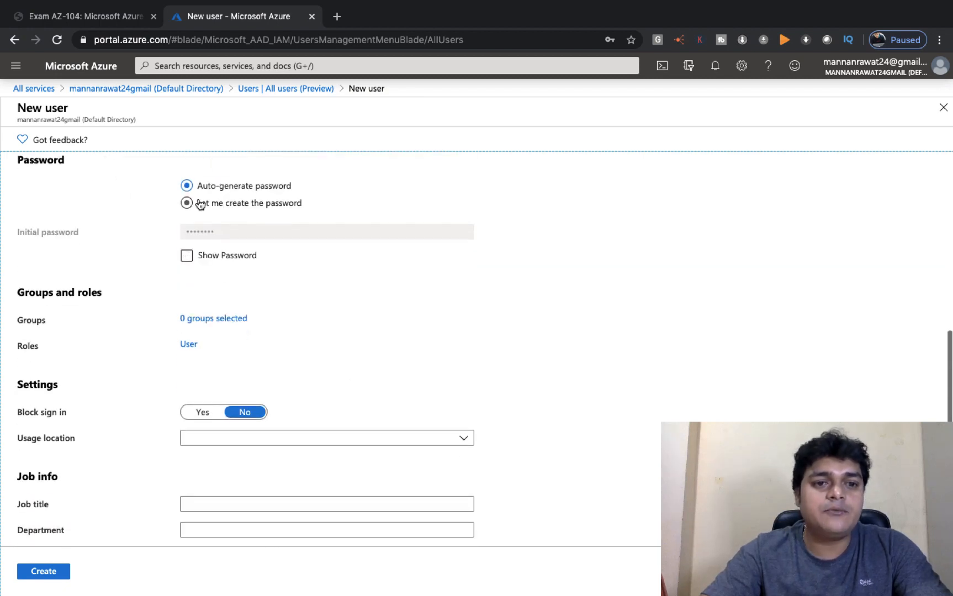
pyautogui.click(191, 203)
pyautogui.click(216, 233)
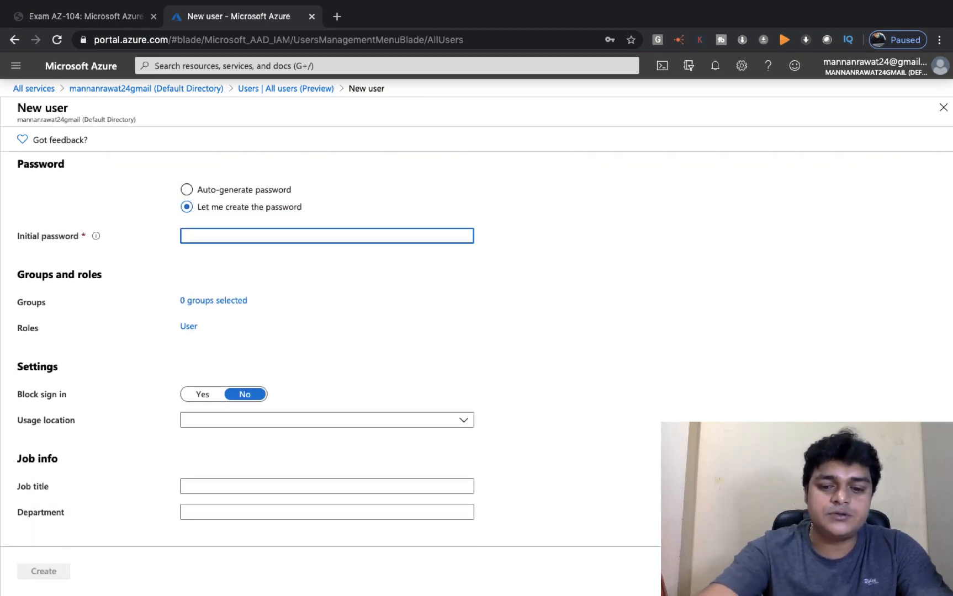
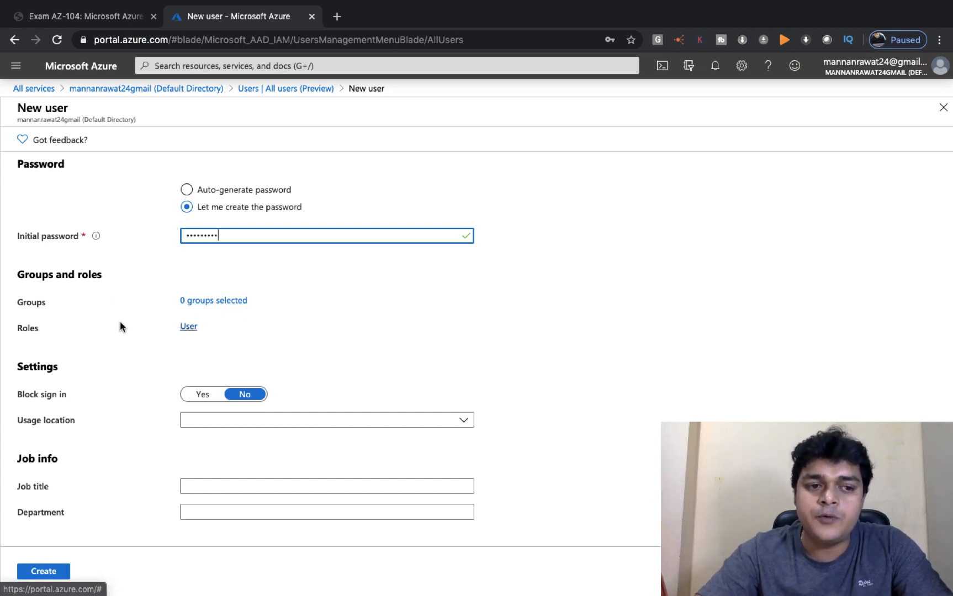
# - Assign the Global administrator directory role to the new Demo user
pyautogui.click(190, 329)
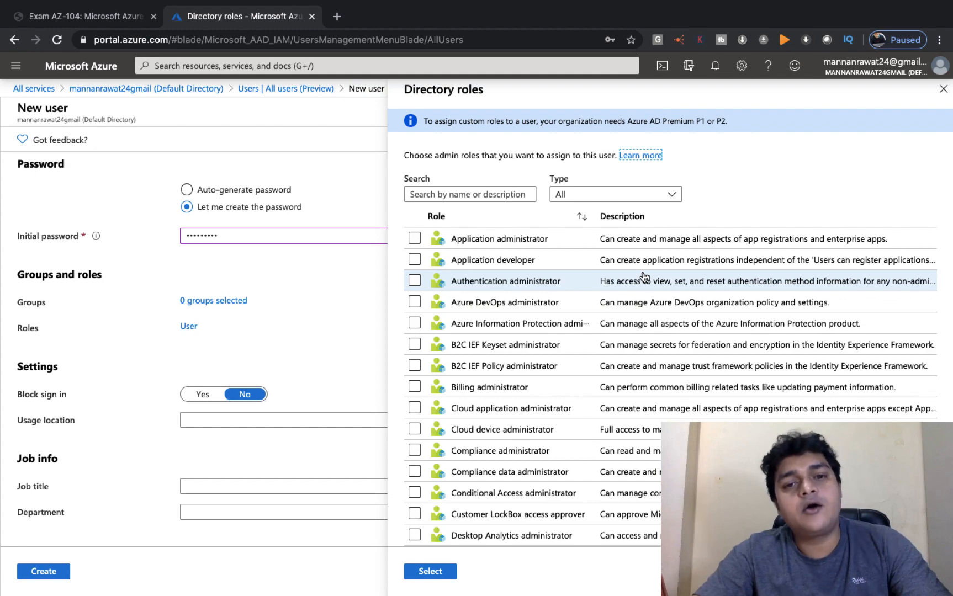
pyautogui.scroll(-4, 517, 345)
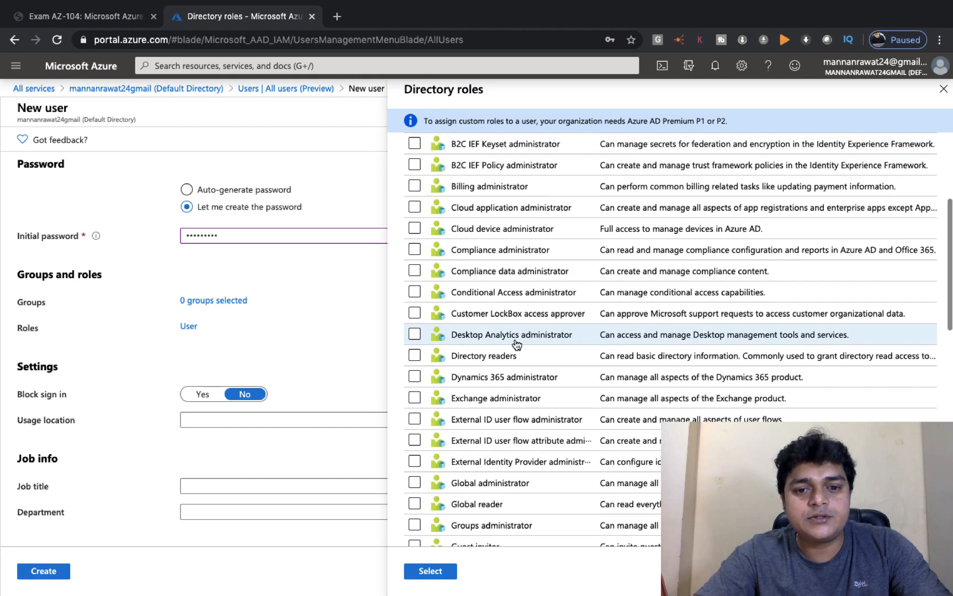
pyautogui.scroll(4, 516, 345)
pyautogui.scroll(-10, 515, 341)
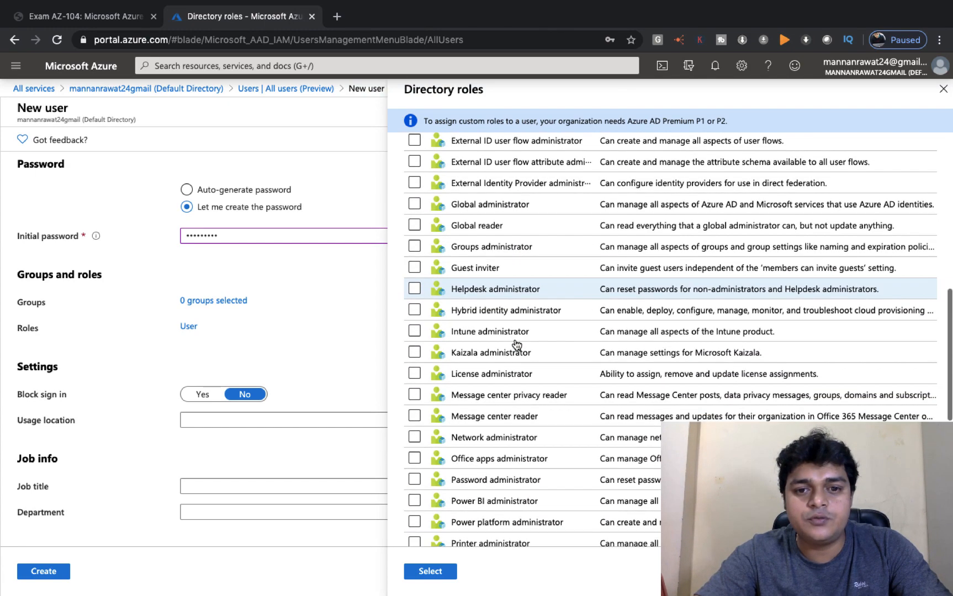
pyautogui.scroll(2, 458, 281)
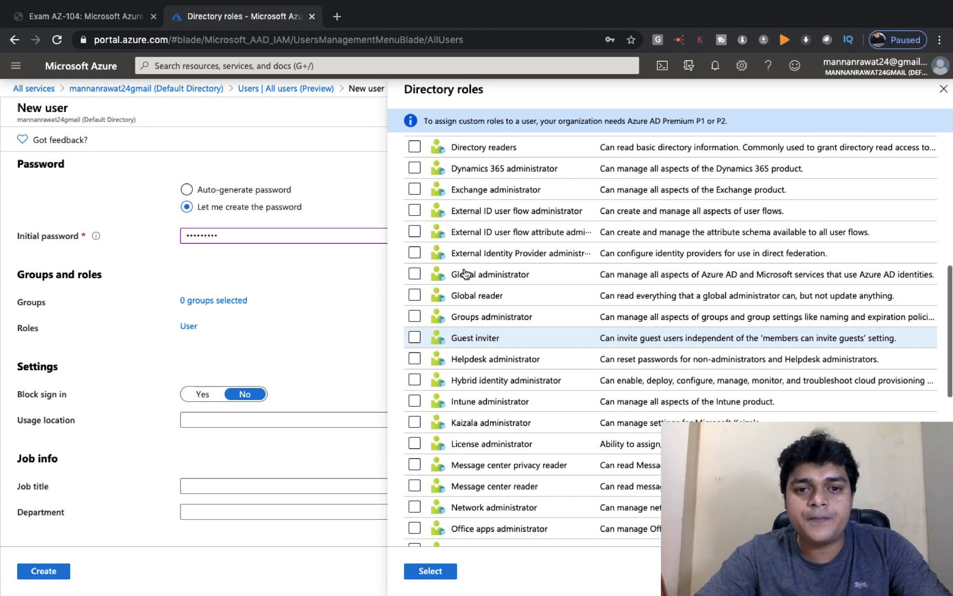
pyautogui.click(414, 285)
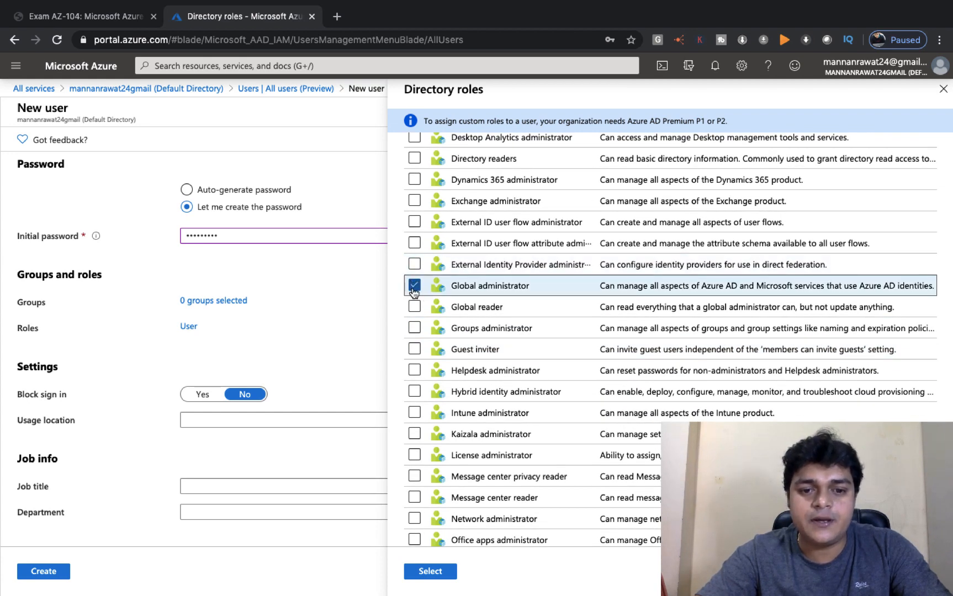
pyautogui.click(430, 570)
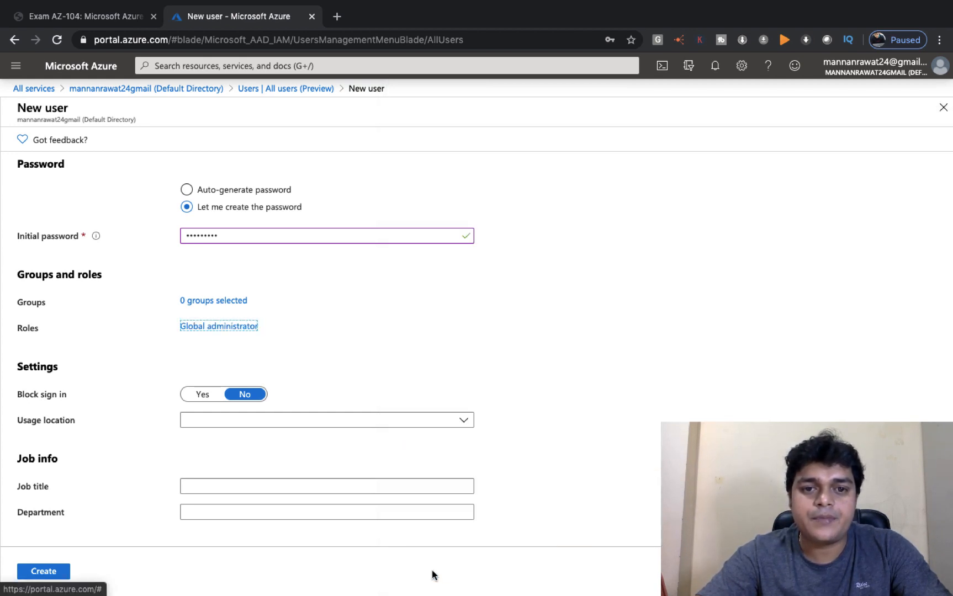
# - Set the usage location to India and create the Demo user
pyautogui.click(331, 420)
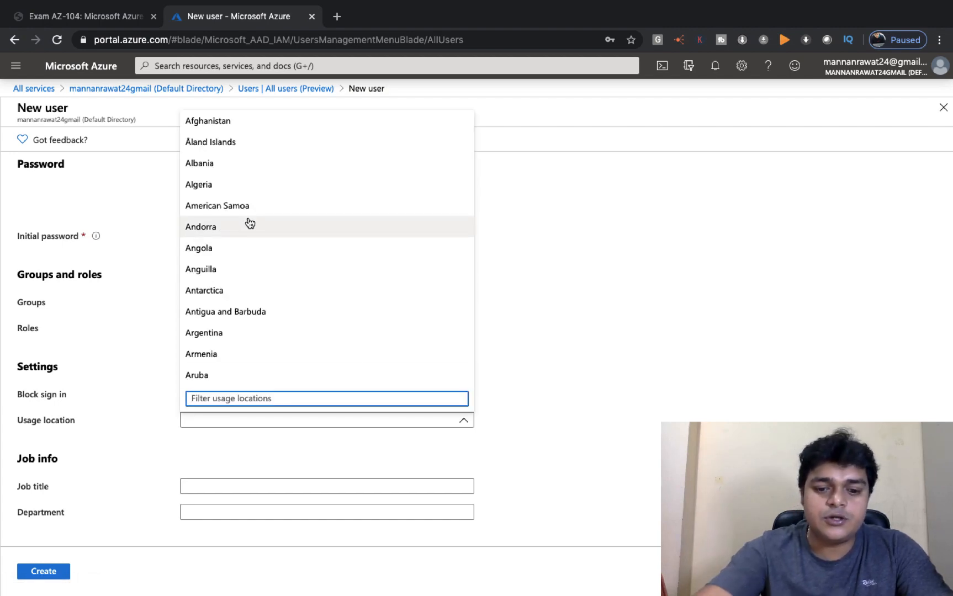
pyautogui.write('in')
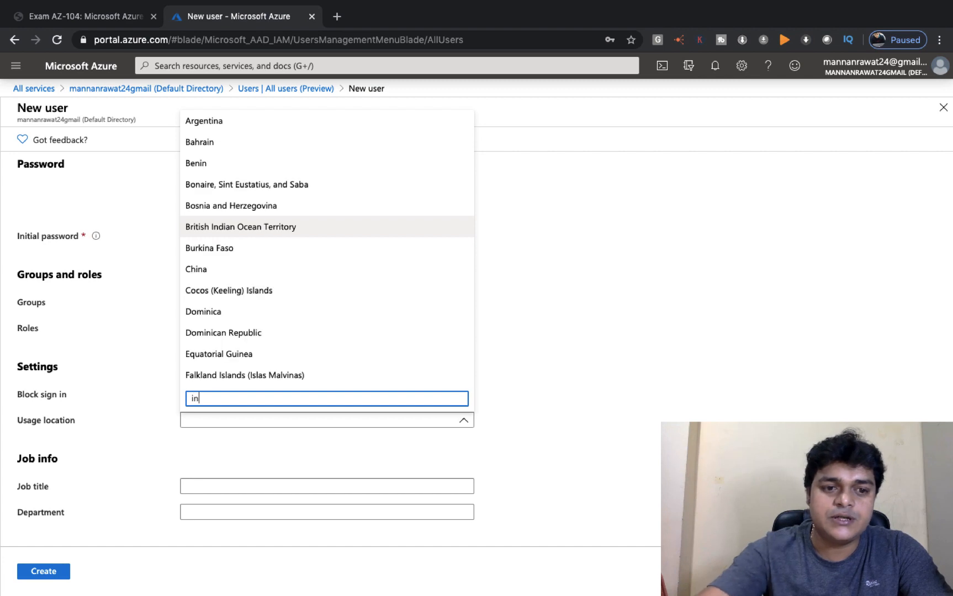
pyautogui.write('d')
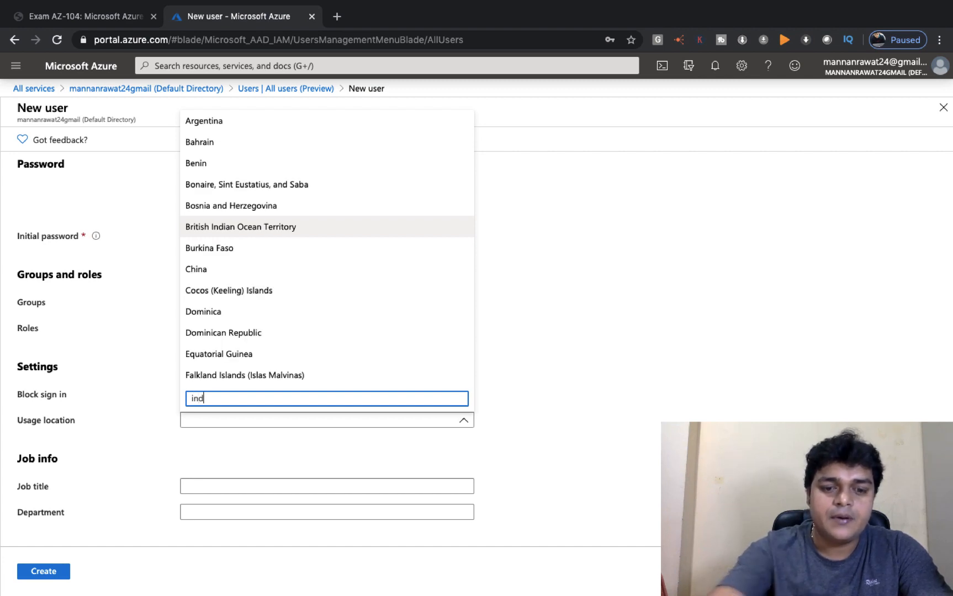
pyautogui.write('i')
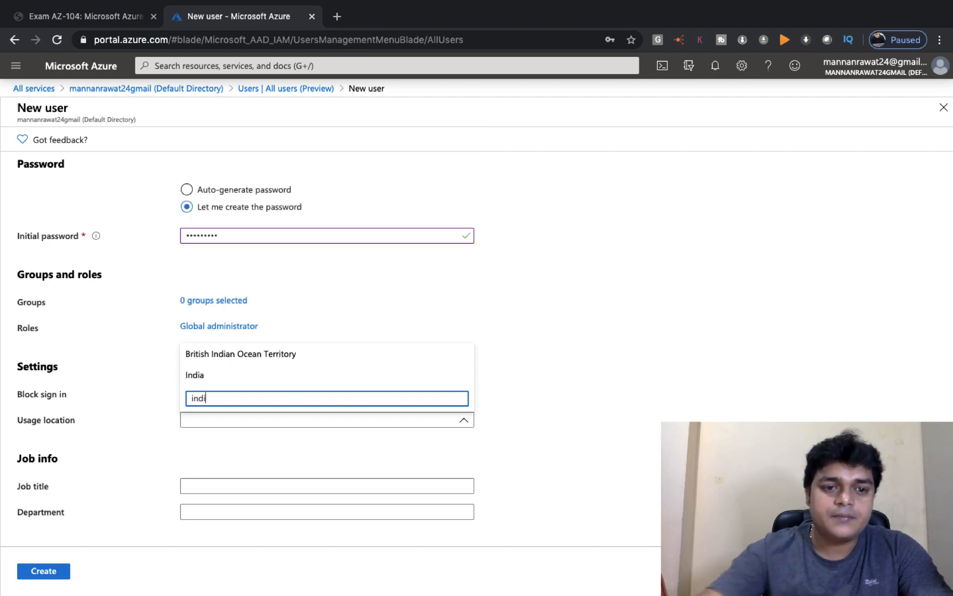
pyautogui.click(198, 375)
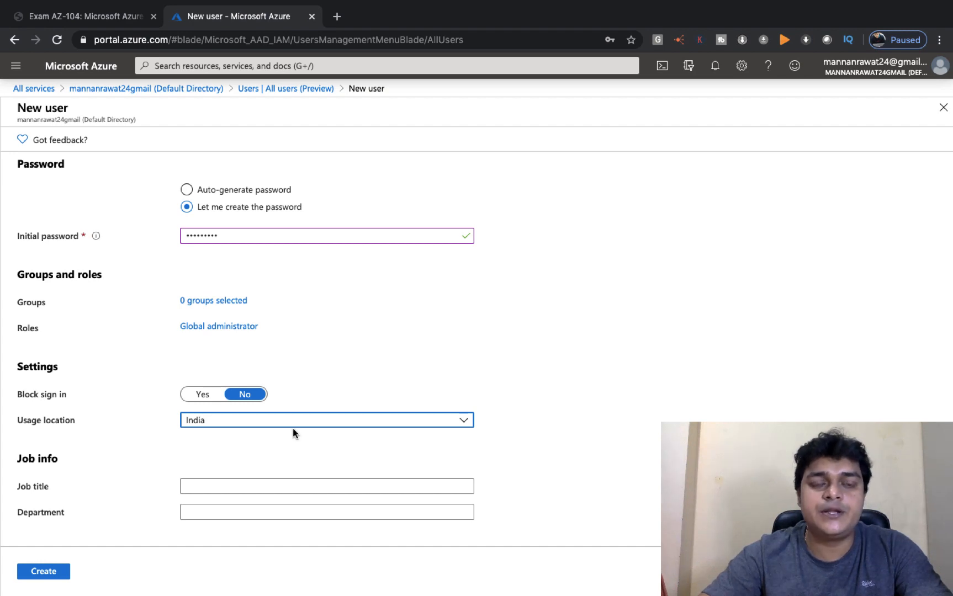
pyautogui.click(55, 573)
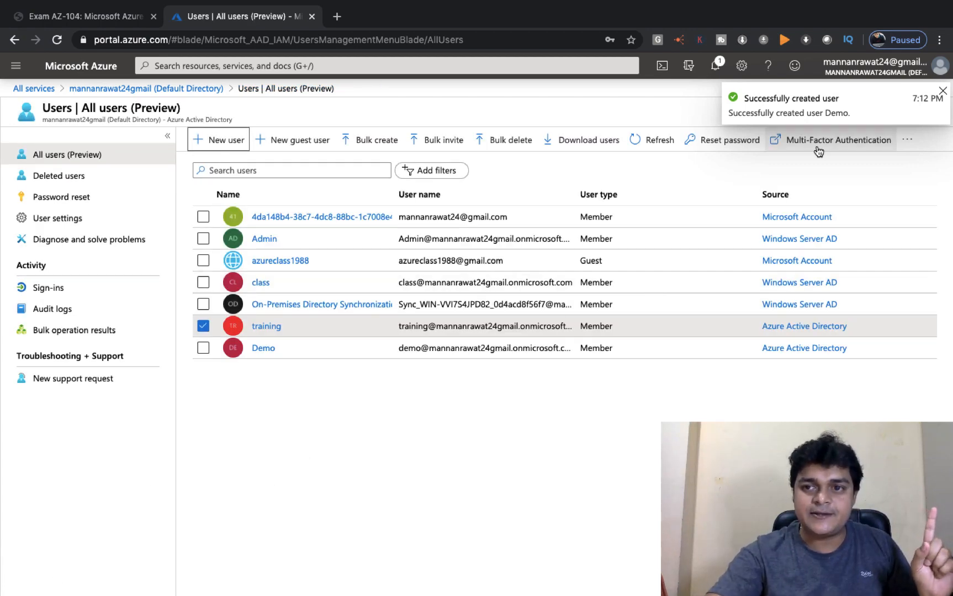
pyautogui.click(942, 92)
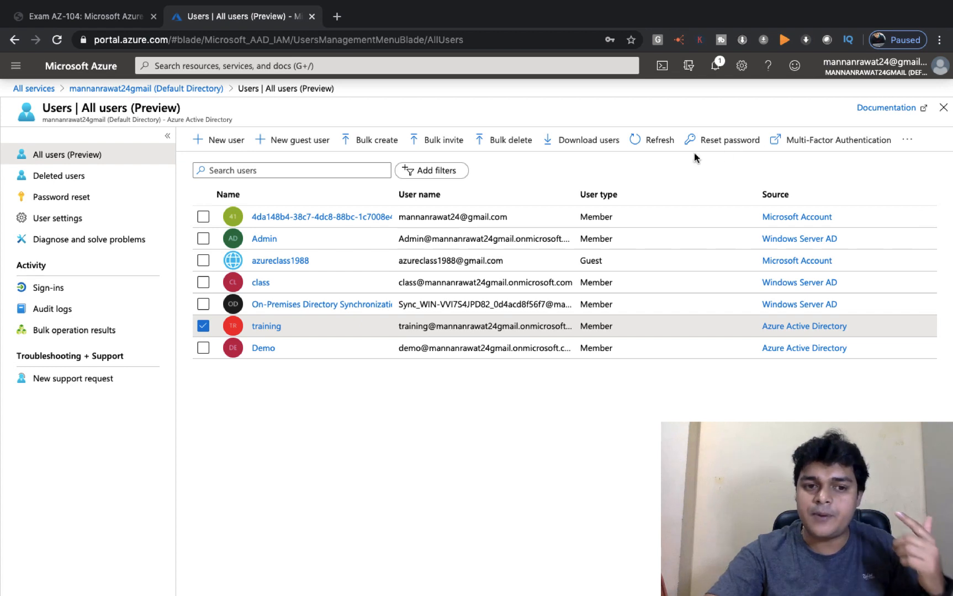
pyautogui.click(203, 325)
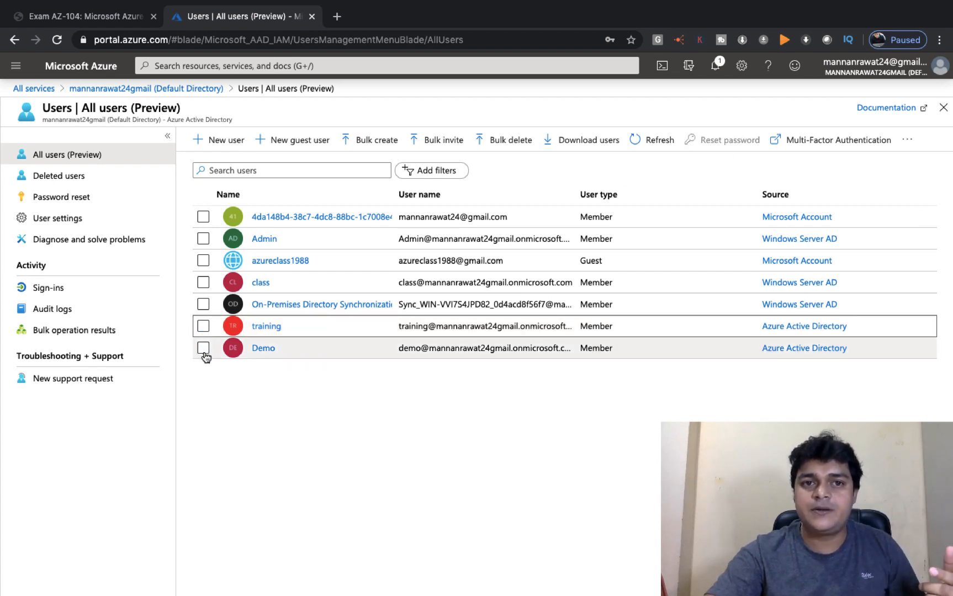
pyautogui.click(263, 349)
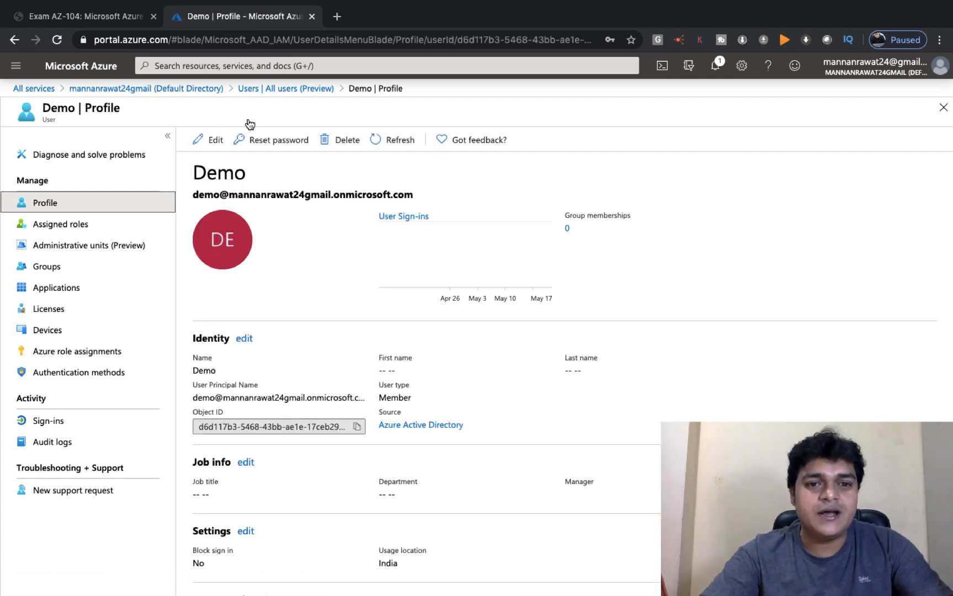
# - Copy the Demo user's sign-in name and launch Safari from the macOS desktop
pyautogui.moveTo(427, 184); pyautogui.dragTo(191, 194)
pyautogui.rightClick(223, 195)
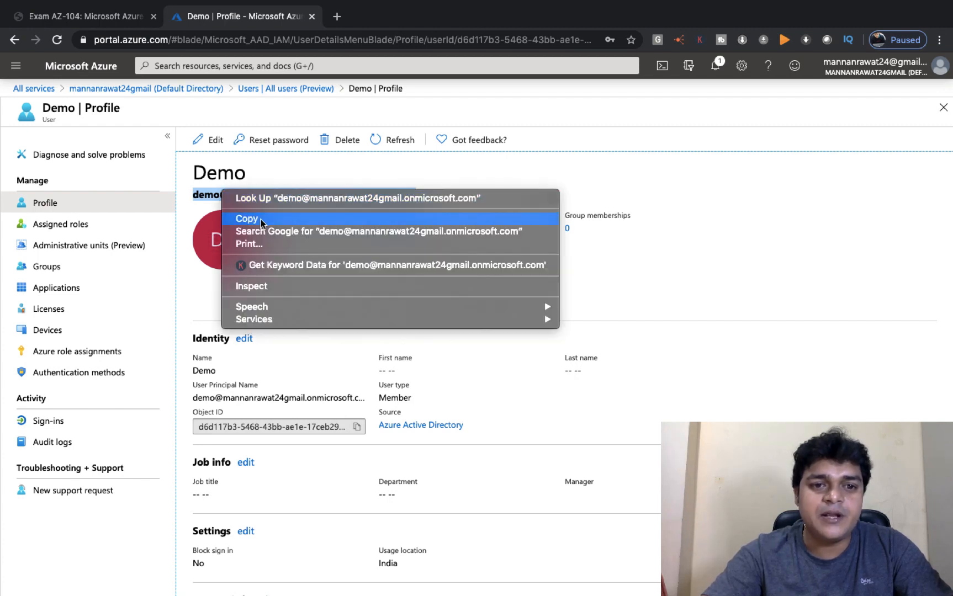
pyautogui.click(260, 219)
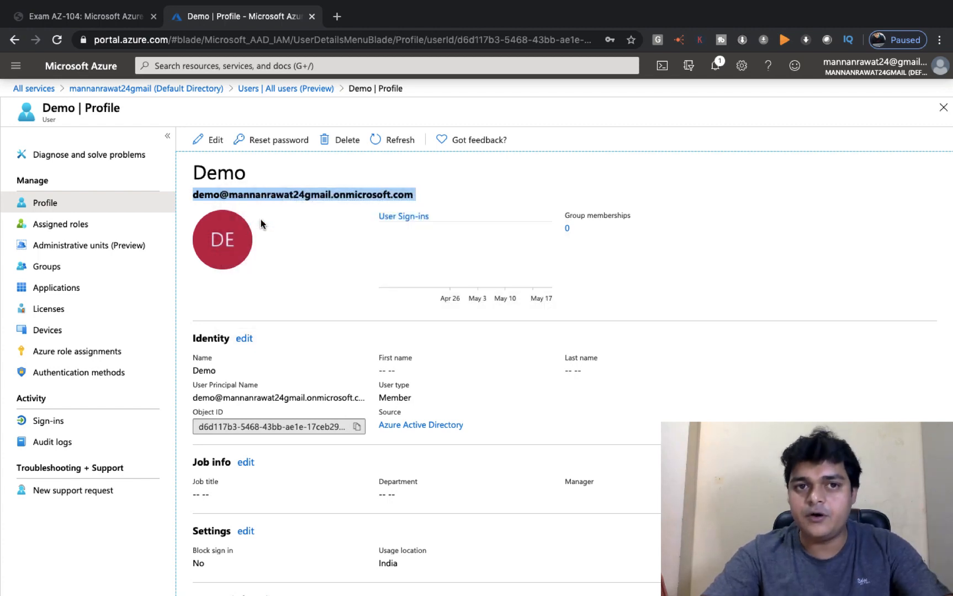
pyautogui.hotkey('ctrl', 'Left')
pyautogui.hotkey('ctrl', 'Left')
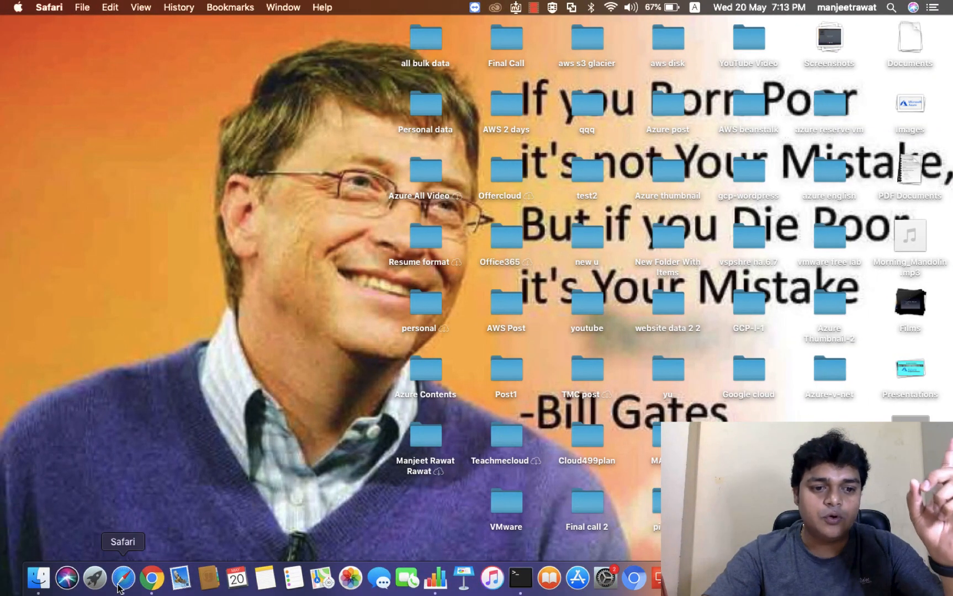
pyautogui.click(122, 578)
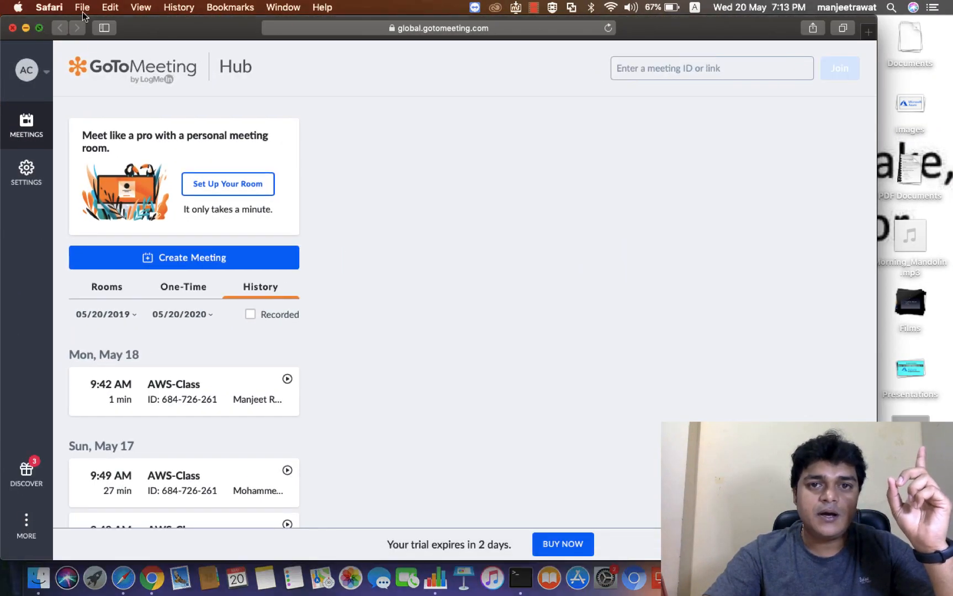
# - Open portal.azure.com in a new full-screen Safari tab and choose another account
pyautogui.click(39, 27)
pyautogui.click(938, 20)
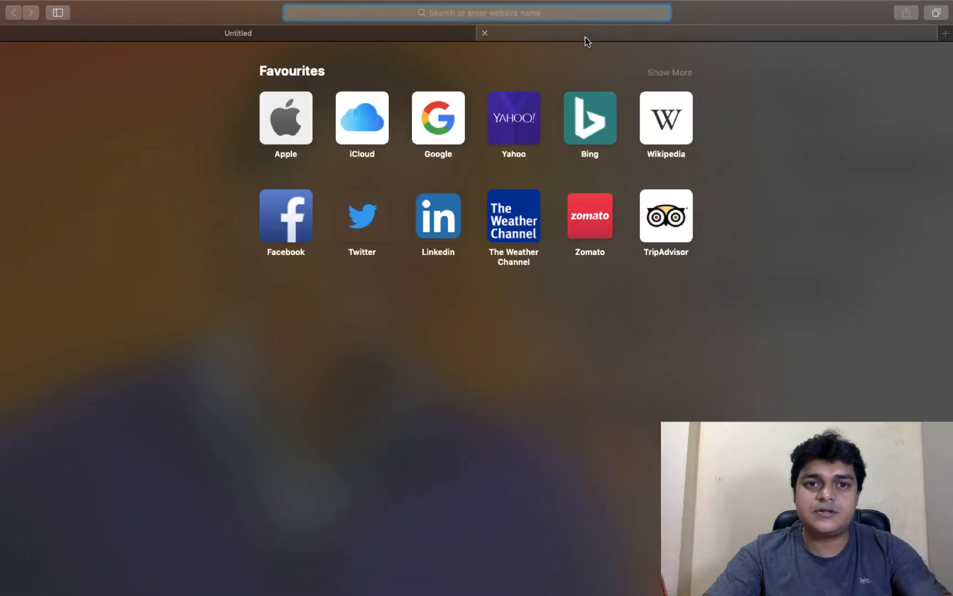
pyautogui.write('porta')
pyautogui.press('Return')
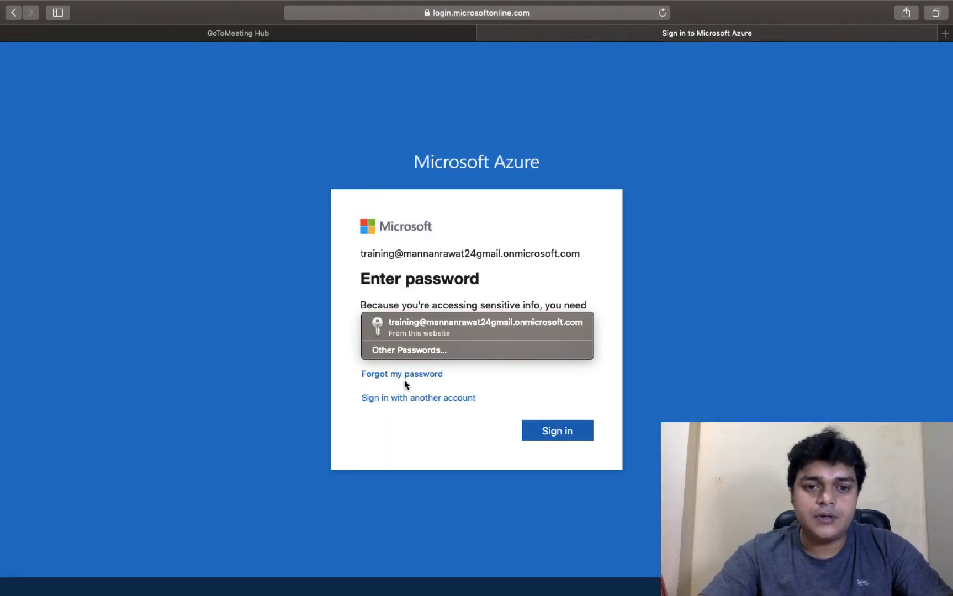
pyautogui.click(393, 398)
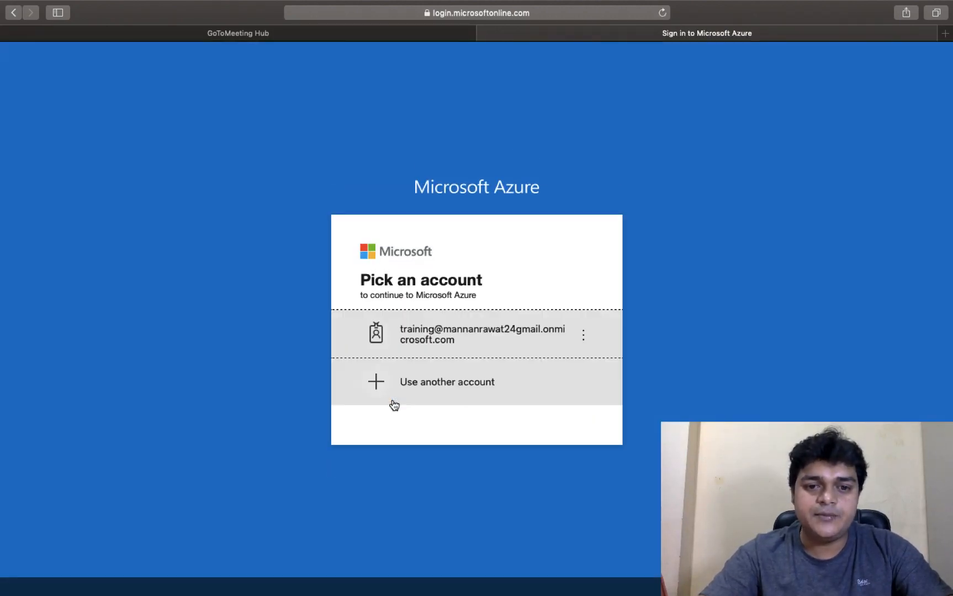
pyautogui.click(427, 383)
# - Paste the demo account's e-mail, enter its password, sign in, and save the password
pyautogui.click(417, 314)
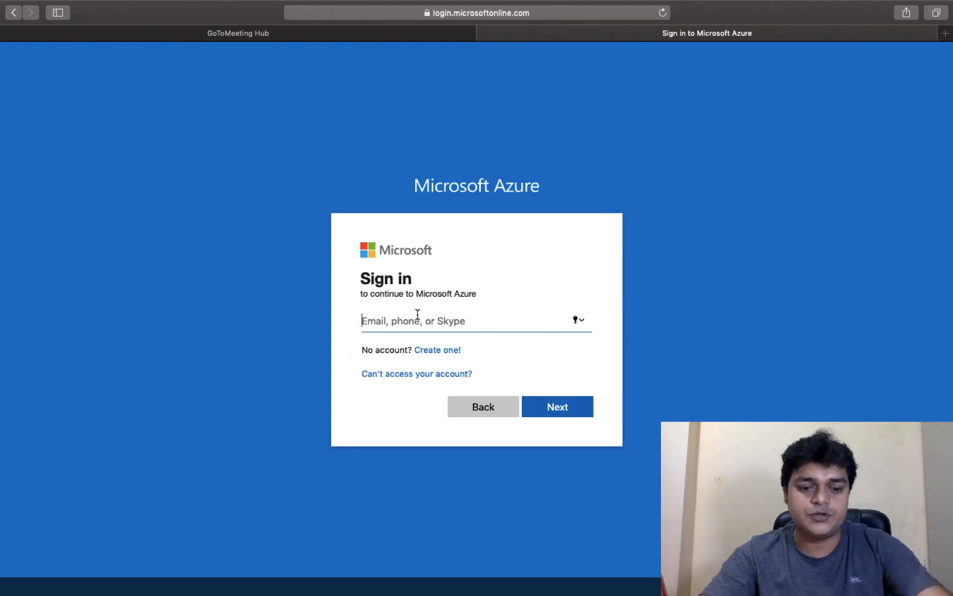
pyautogui.press('super+v')
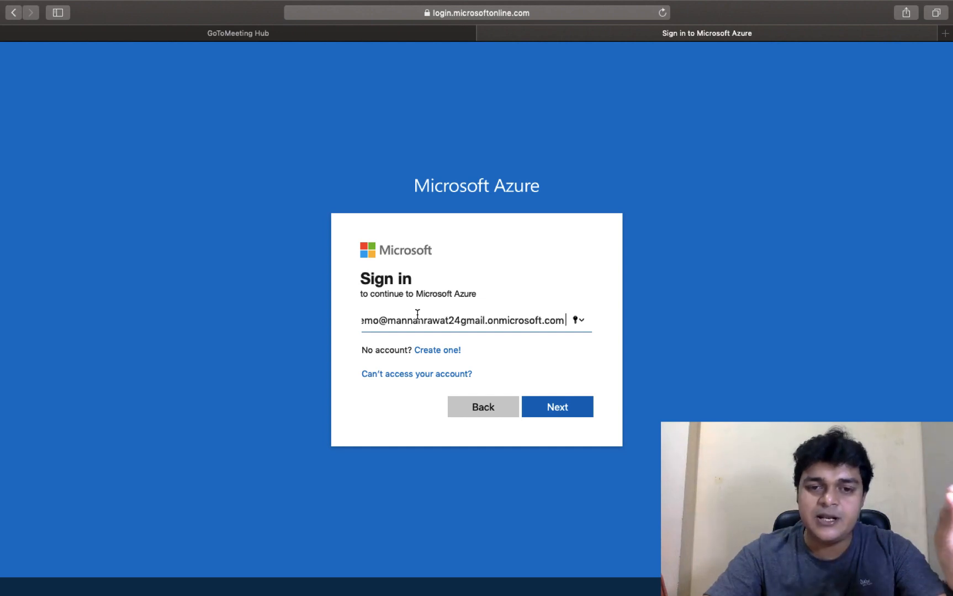
pyautogui.click(569, 409)
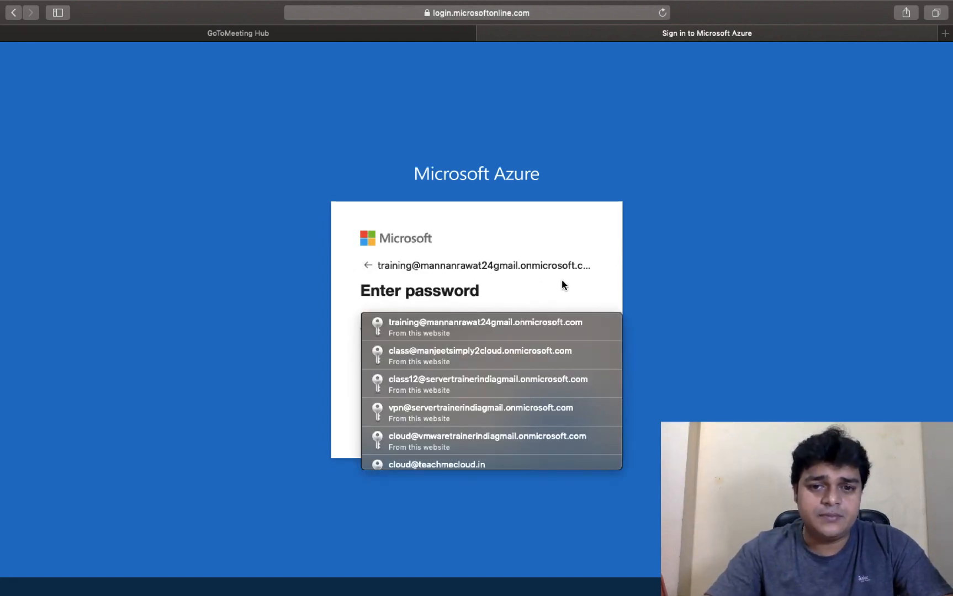
pyautogui.click(564, 227)
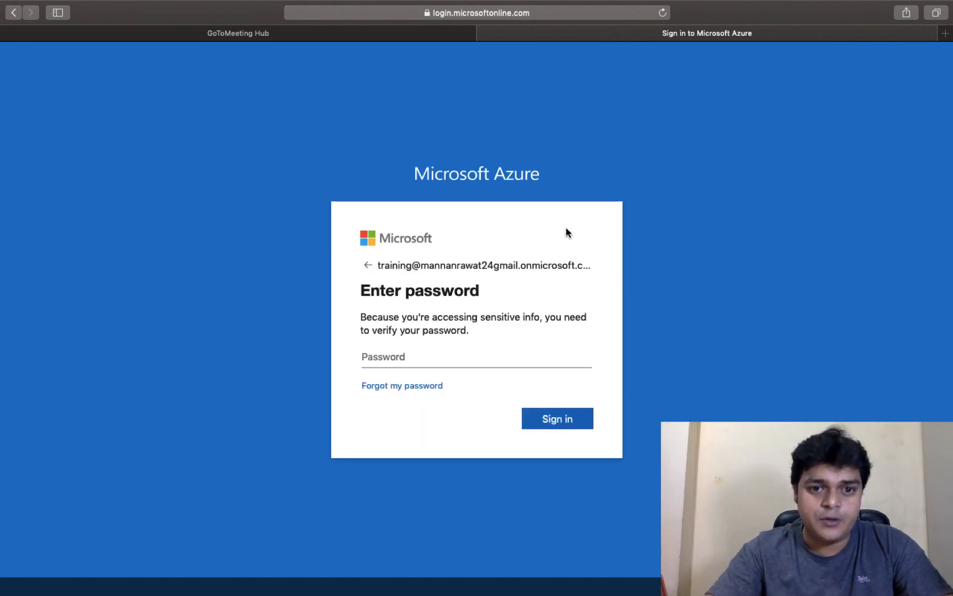
pyautogui.click(393, 353)
pyautogui.write('•')
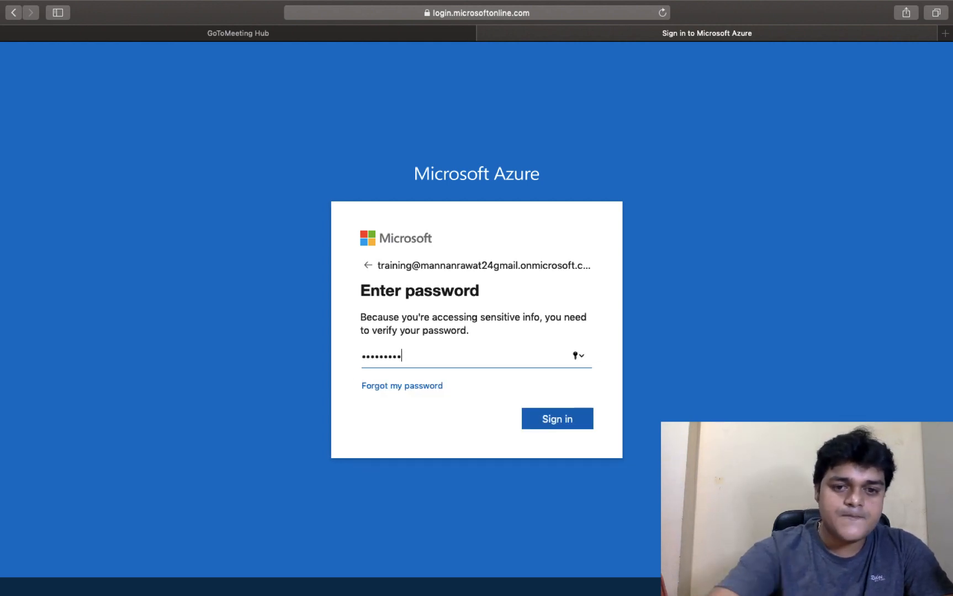
pyautogui.click(576, 417)
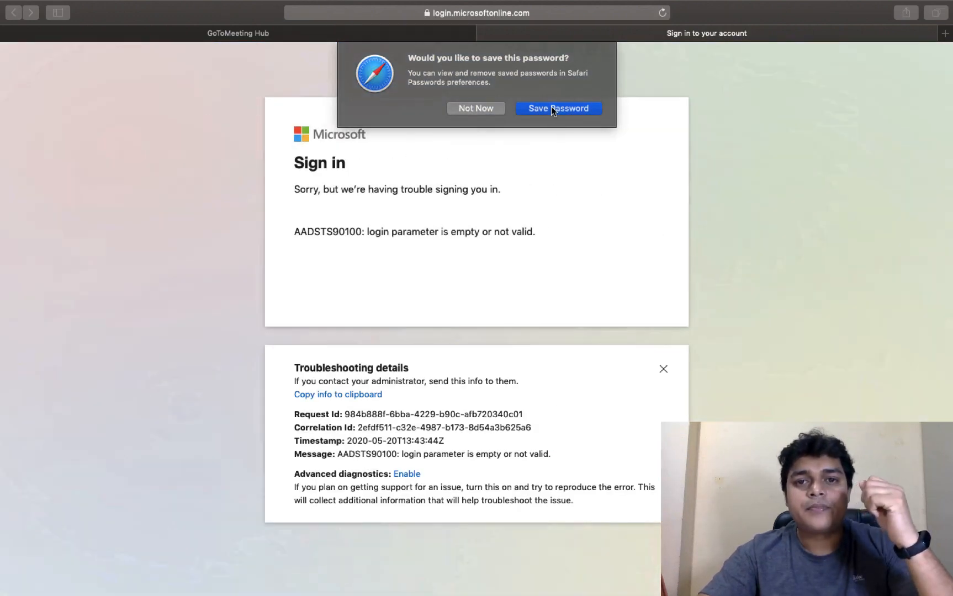
pyautogui.click(553, 107)
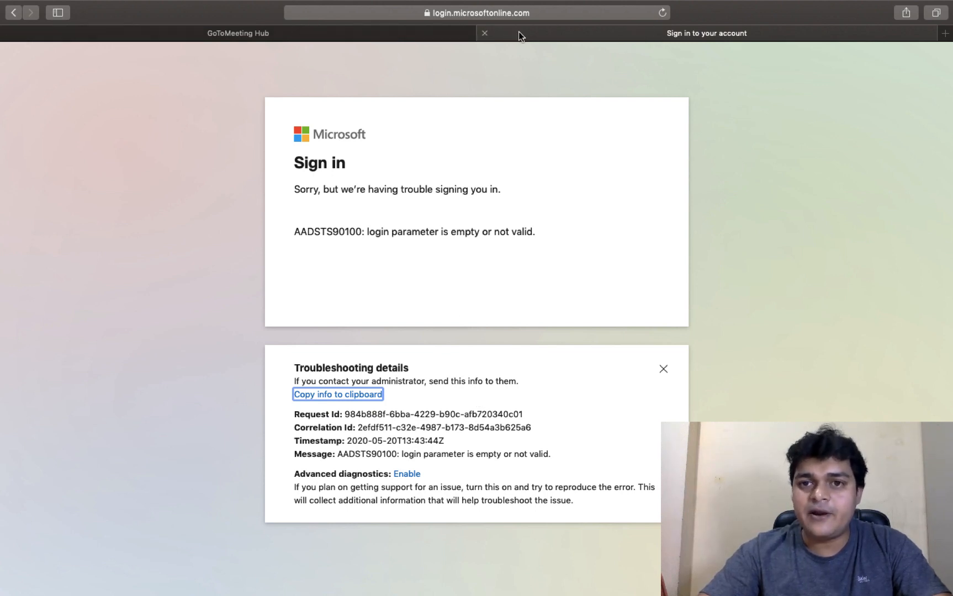
# - Load portal.azure.com in a new Safari tab and choose to sign in with another account
pyautogui.click(945, 35)
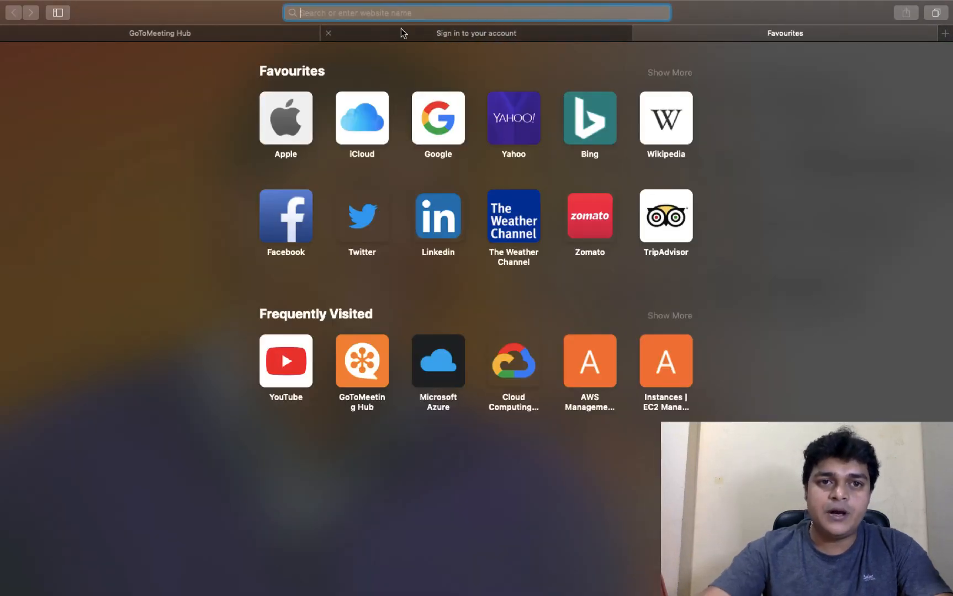
pyautogui.write('portal.azure.com')
pyautogui.press('Return')
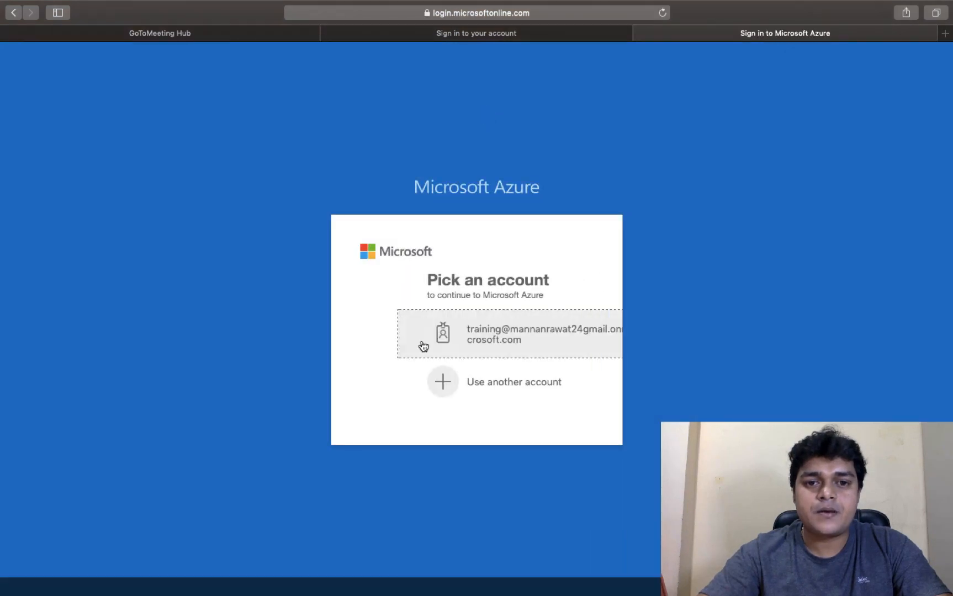
pyautogui.click(445, 348)
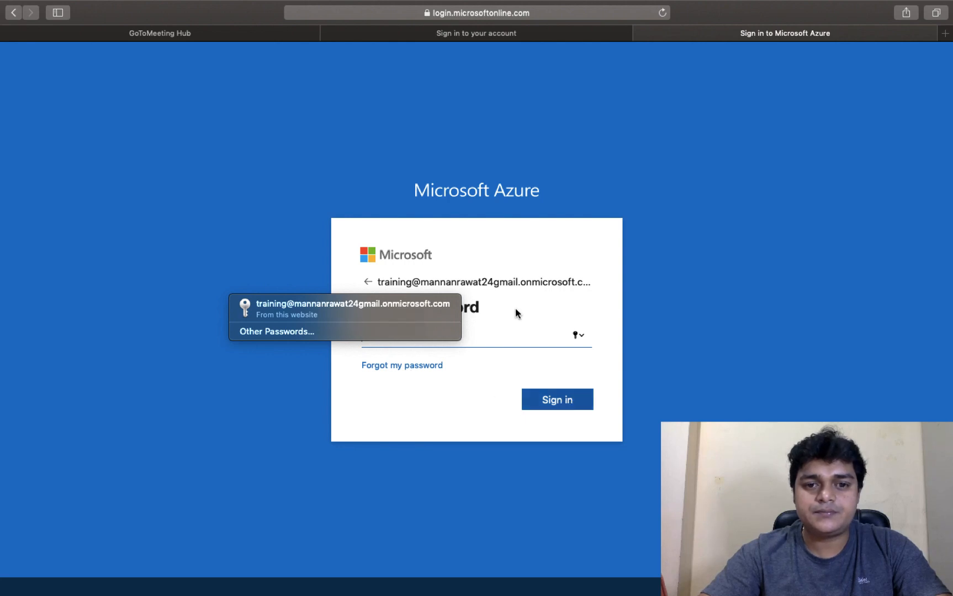
pyautogui.click(367, 282)
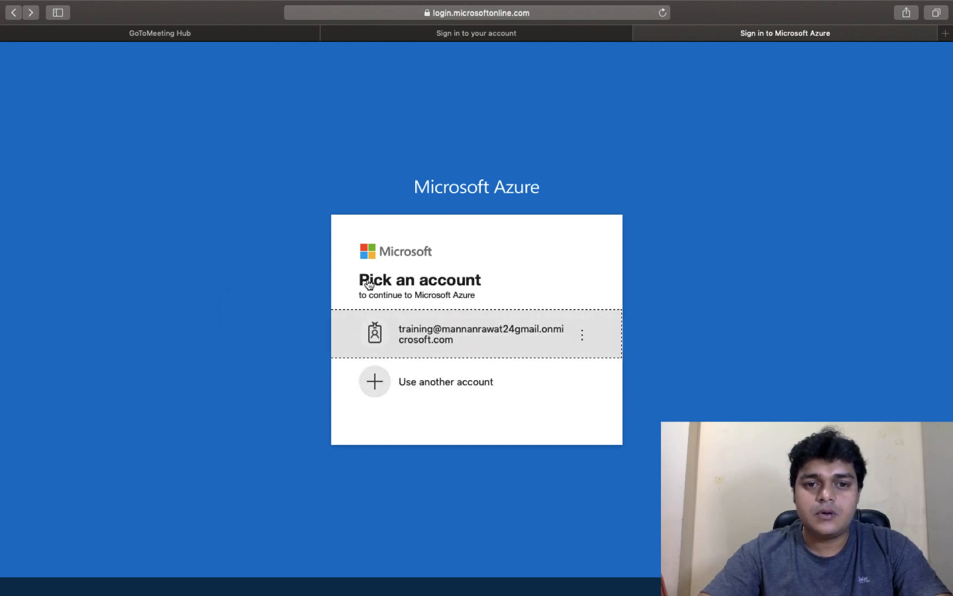
pyautogui.click(433, 383)
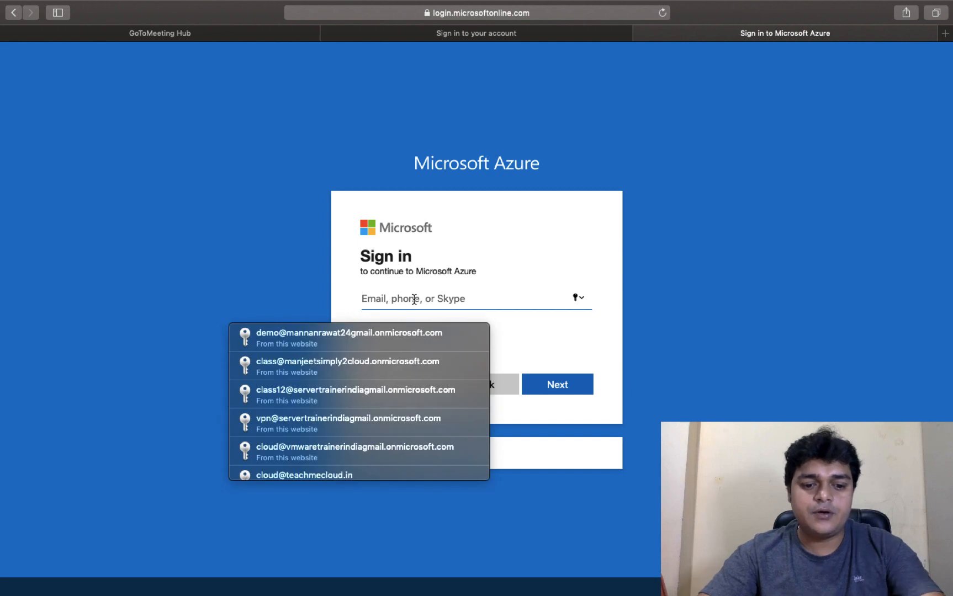
# - Submit the demo account's saved email and password, then accept Safari's Change Password alert
pyautogui.click(348, 336)
pyautogui.click(555, 384)
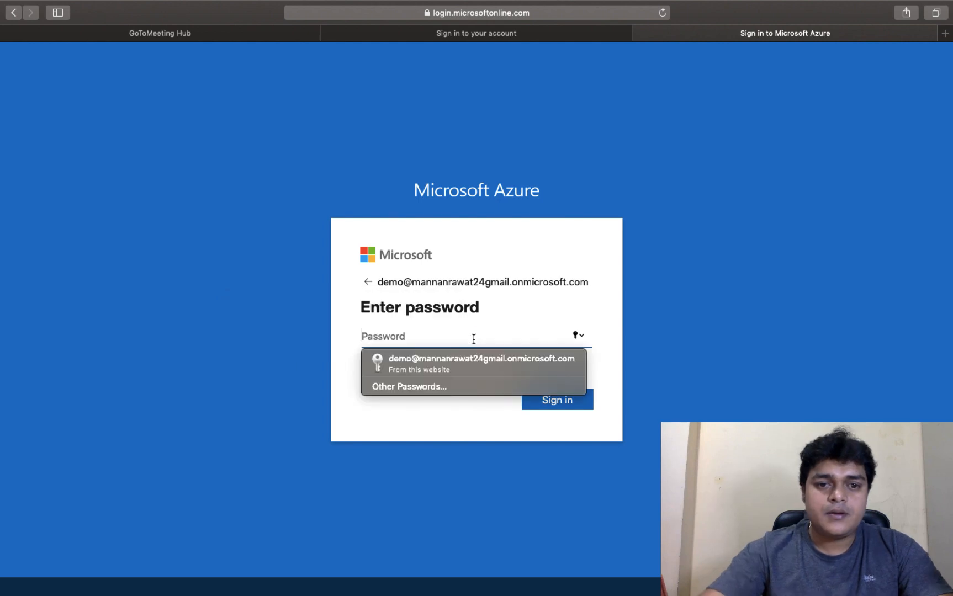
pyautogui.write('•••••••••')
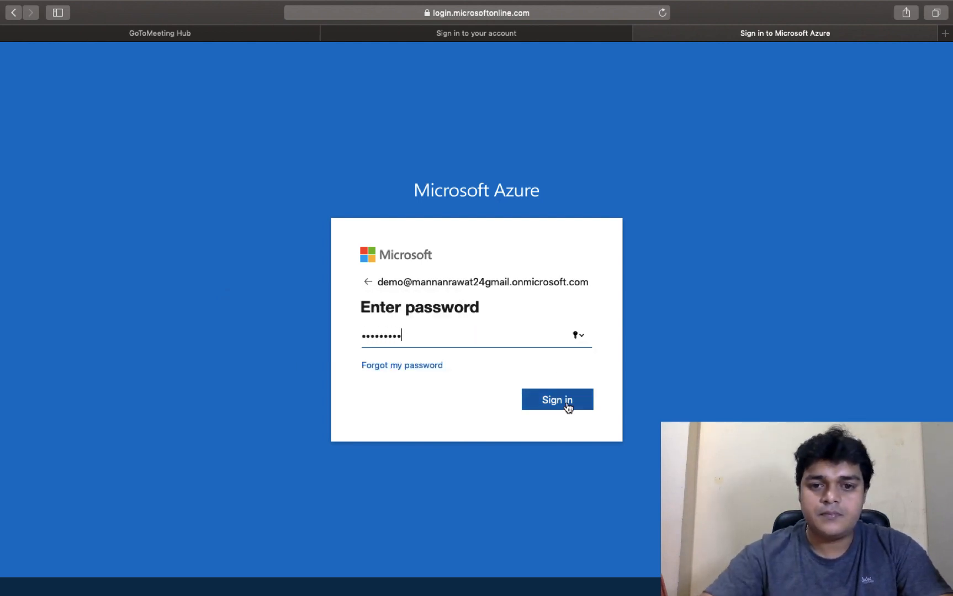
pyautogui.click(566, 407)
pyautogui.click(547, 121)
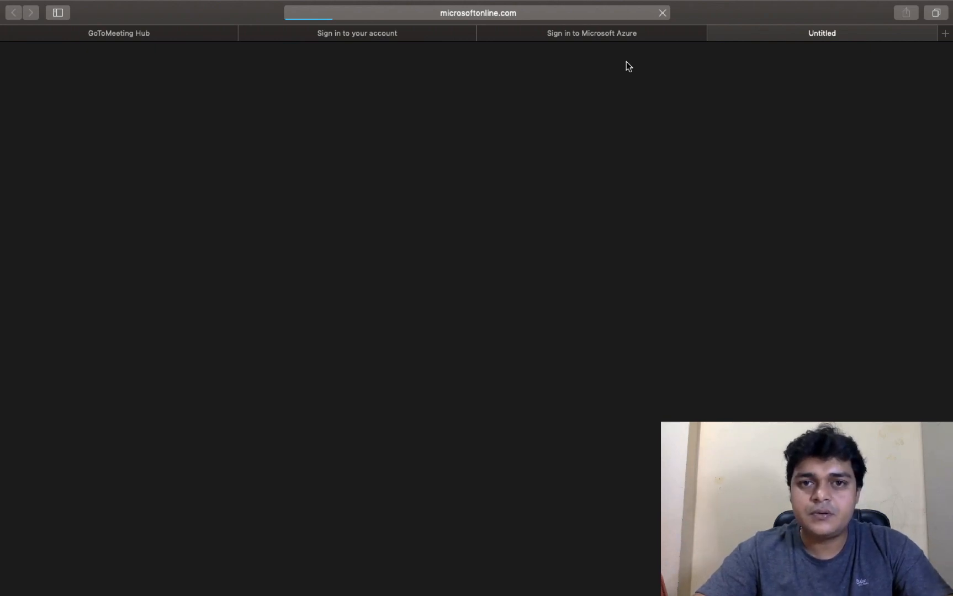
pyautogui.click(646, 34)
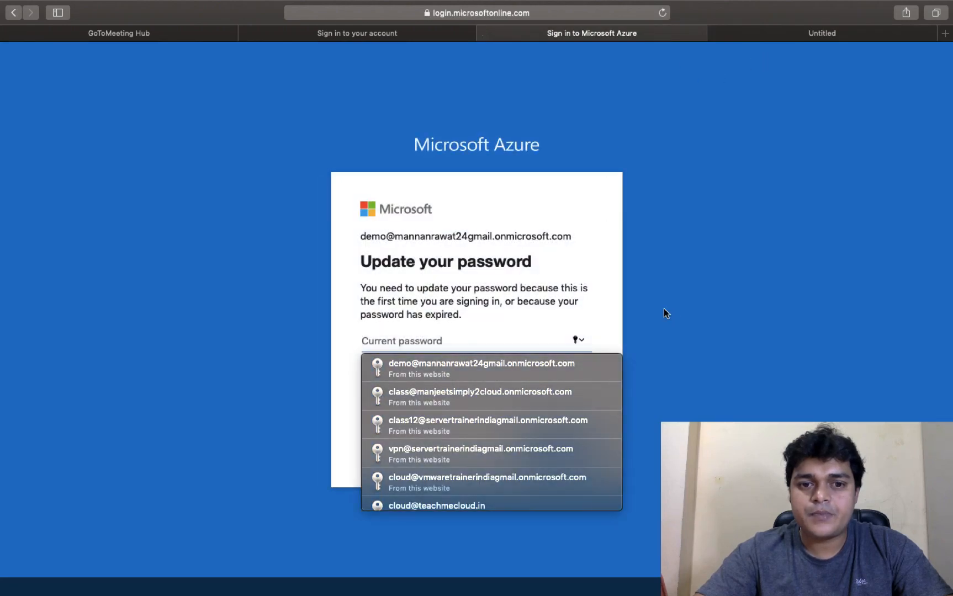
# - Fill in the current, new and confirm password fields on Update your password and submit
pyautogui.click(726, 315)
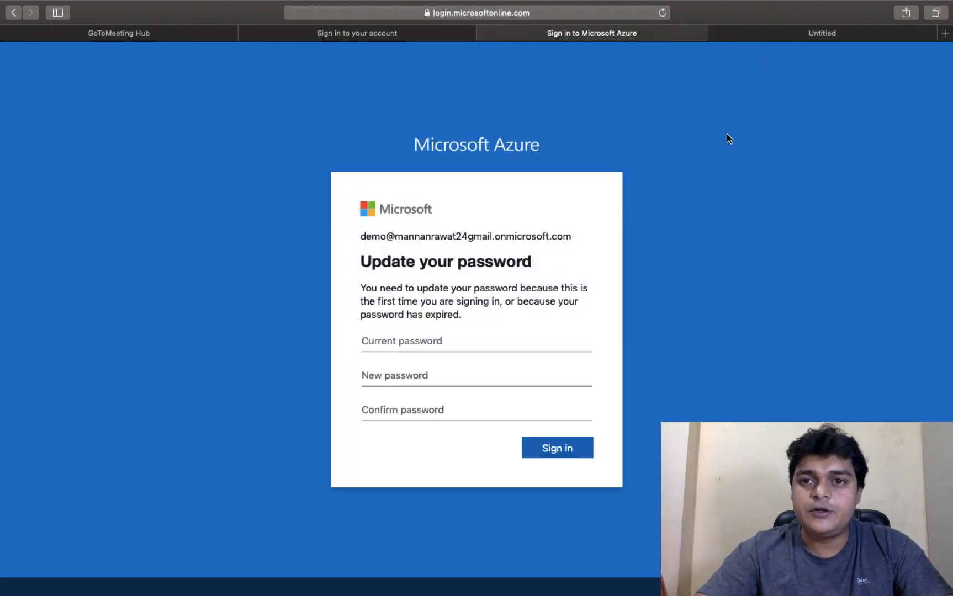
pyautogui.click(407, 344)
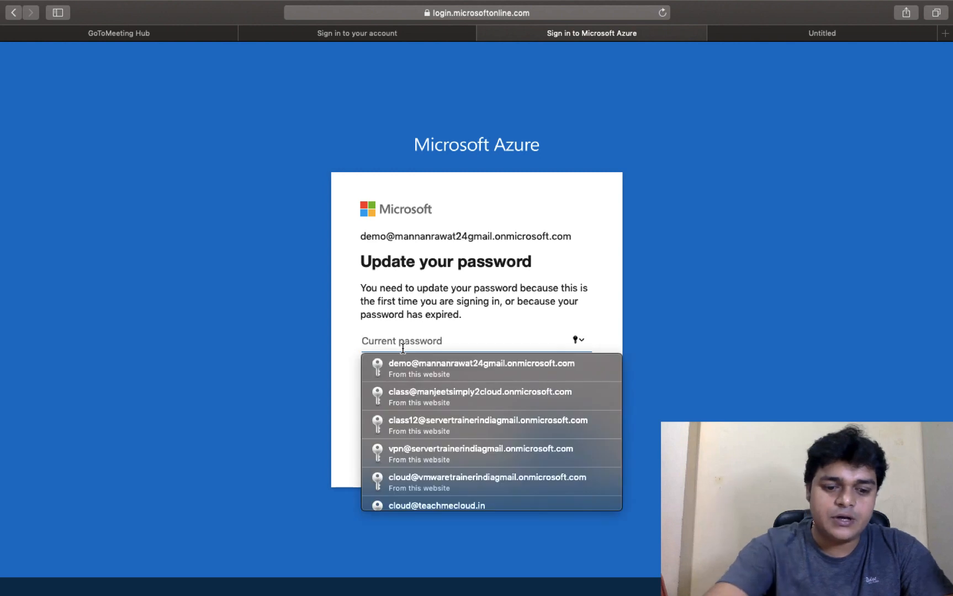
pyautogui.write('P••••••')
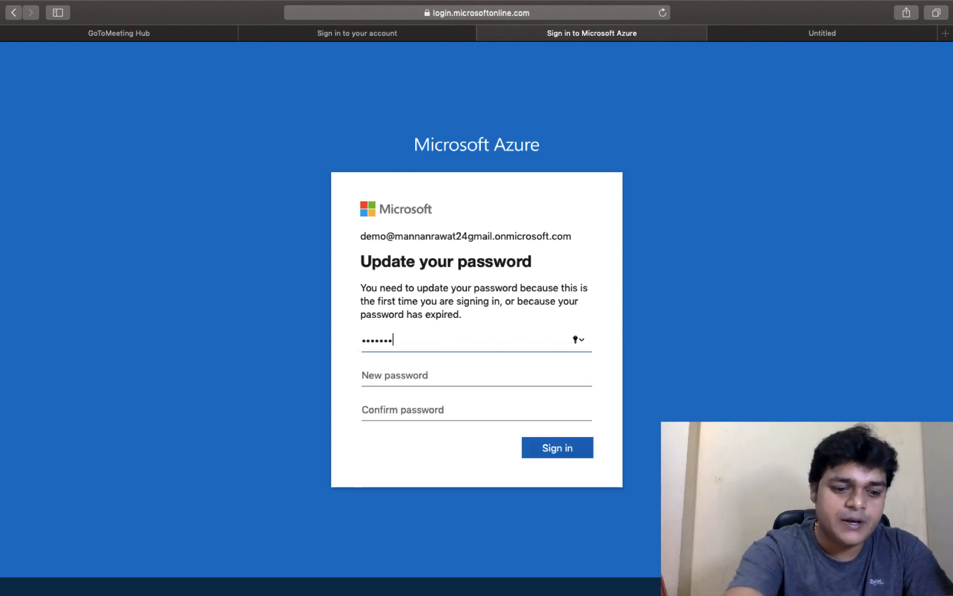
pyautogui.press('Tab')
pyautogui.write('••••')
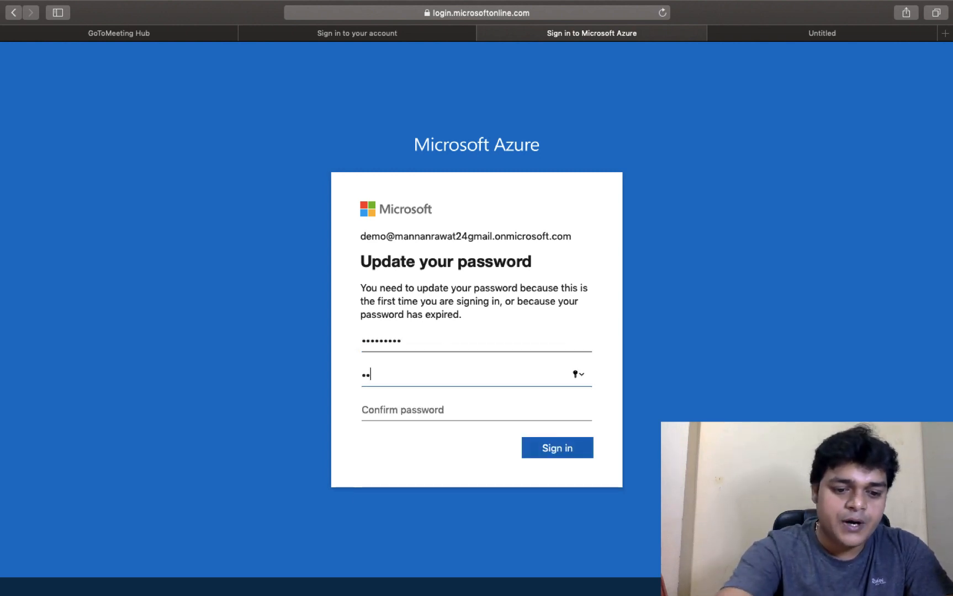
pyautogui.write('••••••')
pyautogui.press('Tab')
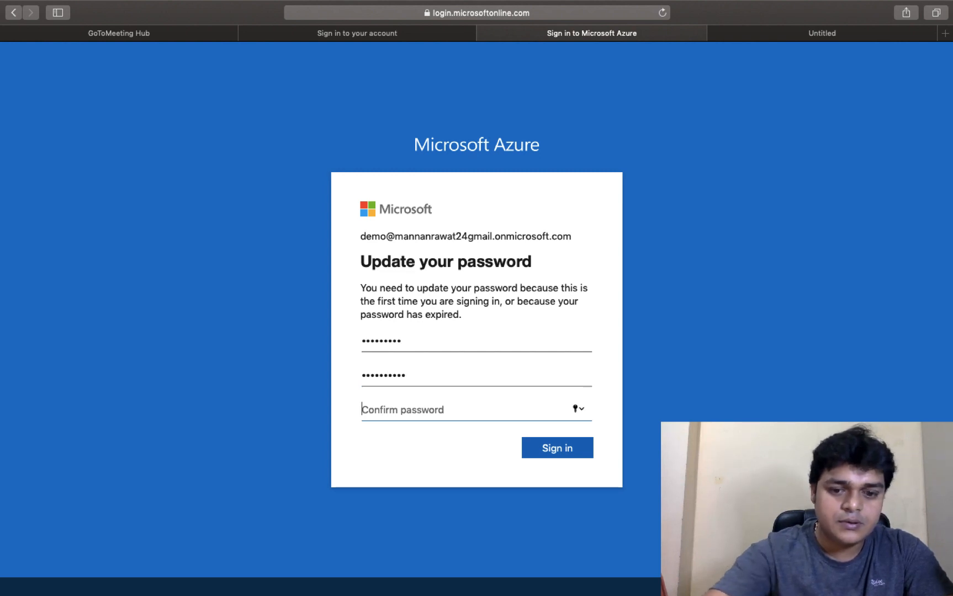
pyautogui.write('•••••••')
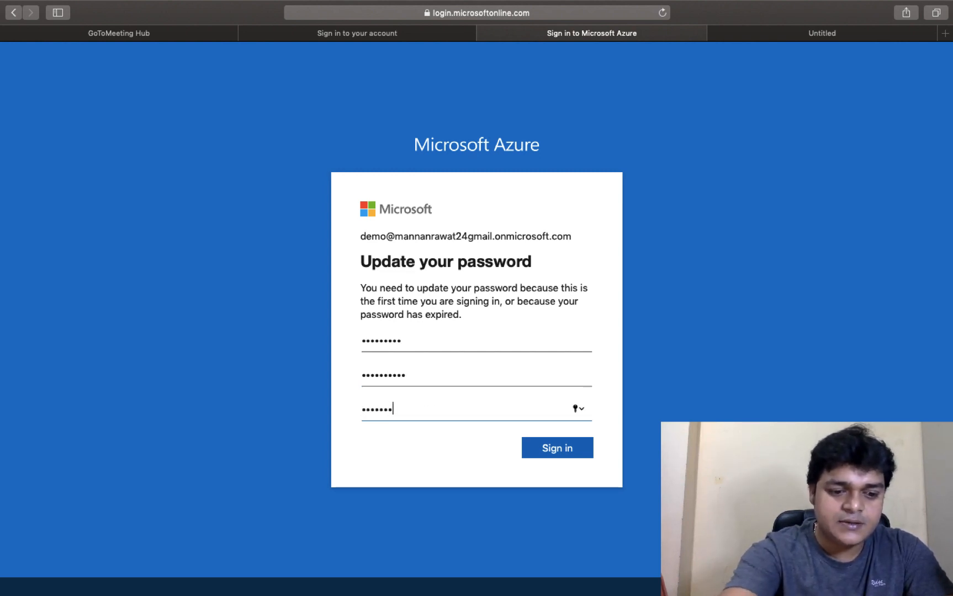
pyautogui.write('•••')
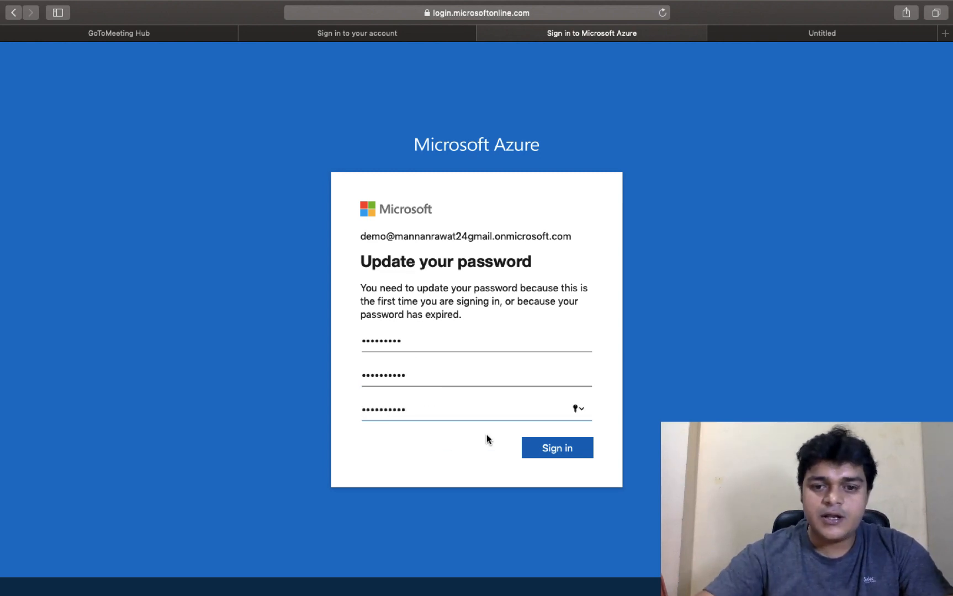
pyautogui.click(544, 447)
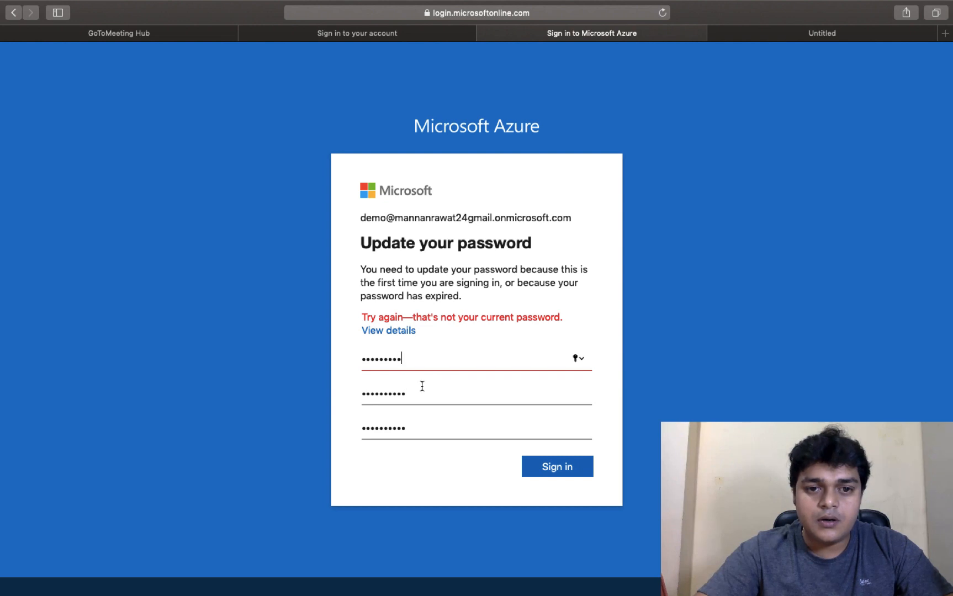
# - Correct the rejected current password, resubmit, and save the updated password in Safari
pyautogui.moveTo(437, 359); pyautogui.dragTo(335, 349)
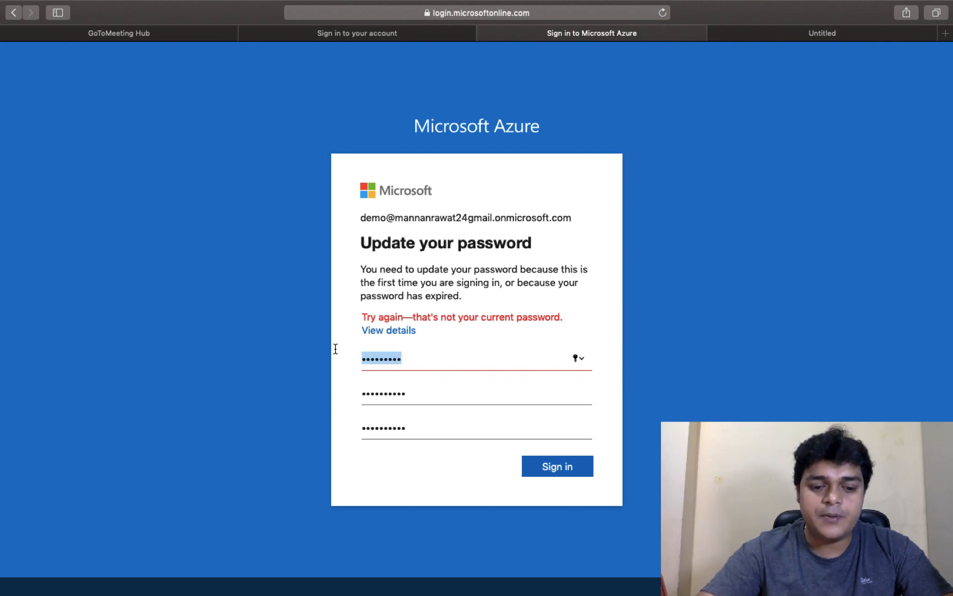
pyautogui.write('•••••••••')
pyautogui.click(547, 452)
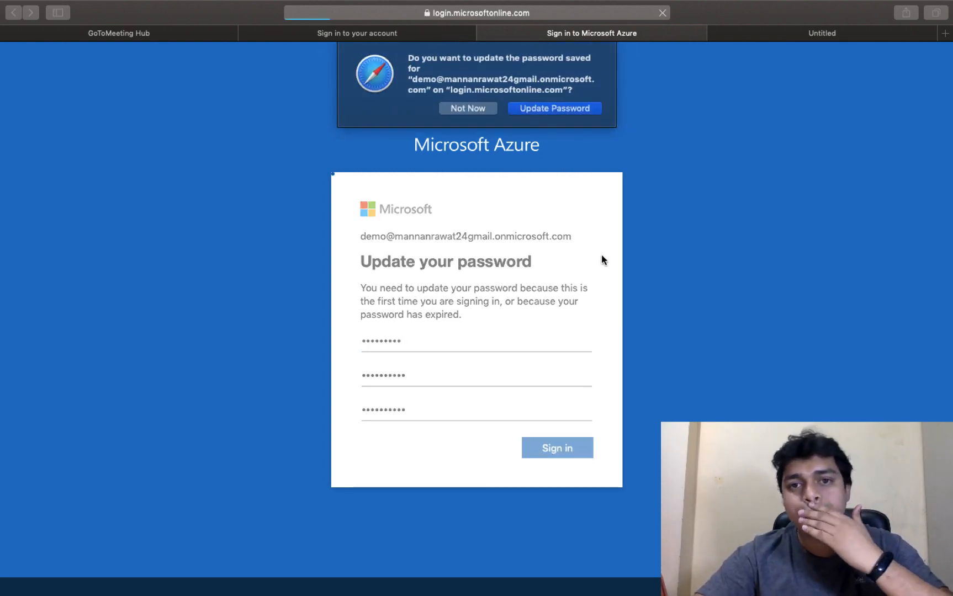
pyautogui.click(550, 108)
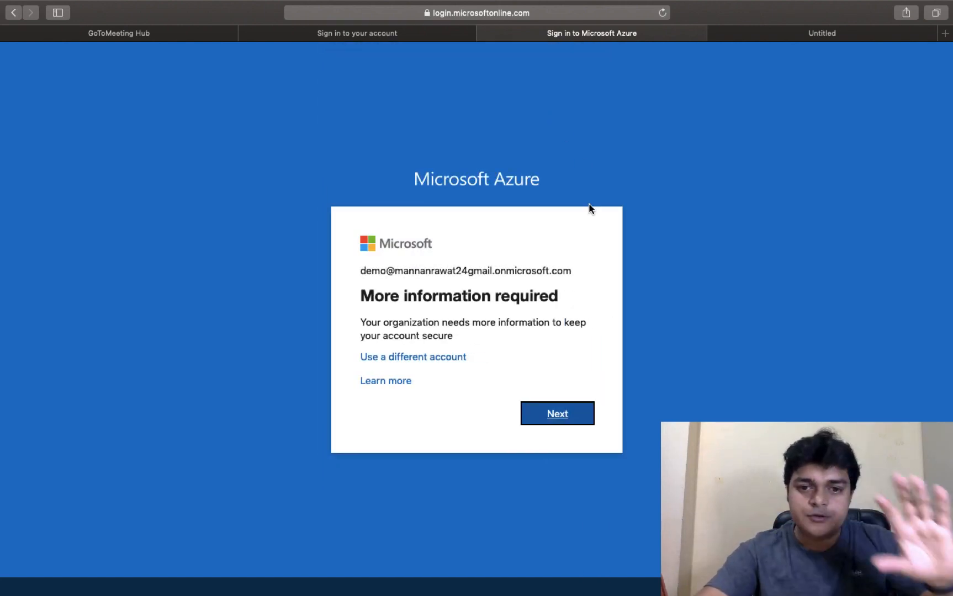
# - Start the required security info and set the authentication phone's country to India (+91)
pyautogui.click(570, 419)
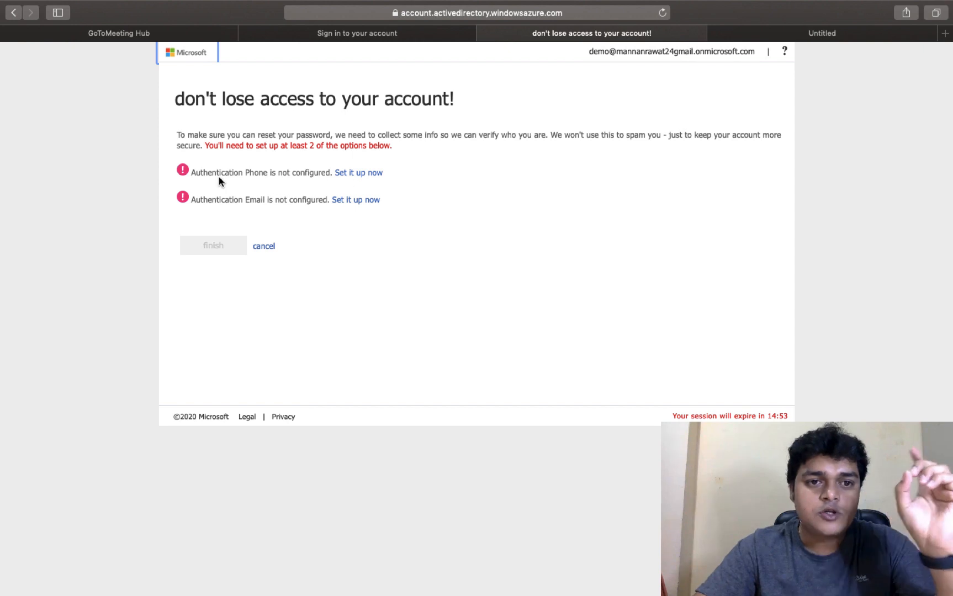
pyautogui.click(362, 174)
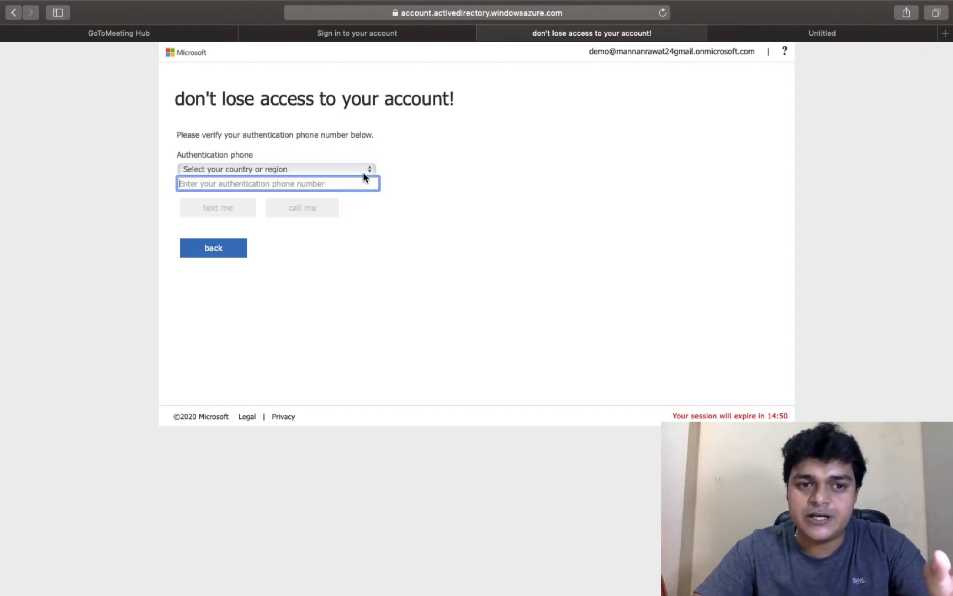
pyautogui.click(305, 170)
pyautogui.press('i')
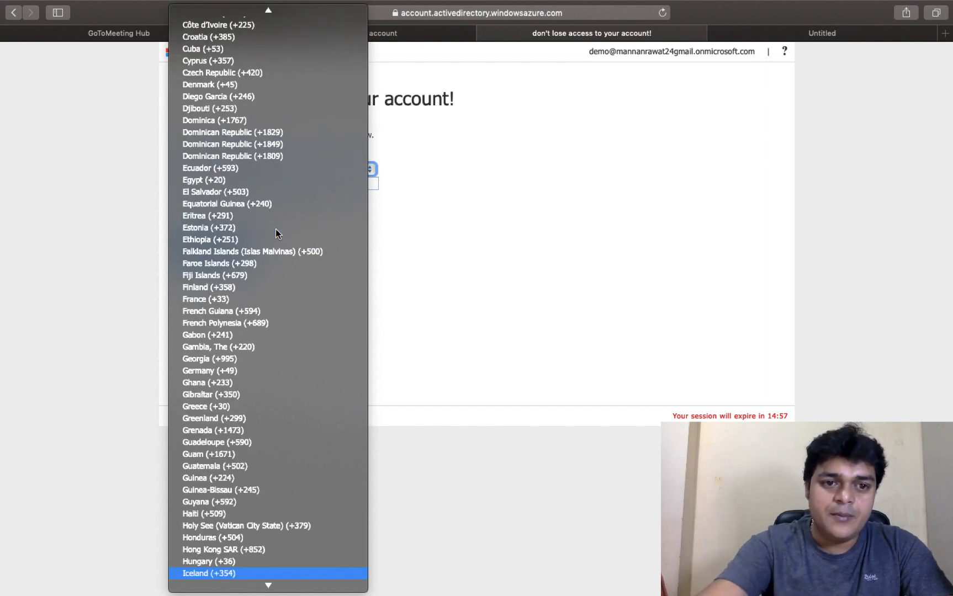
pyautogui.press('Down')
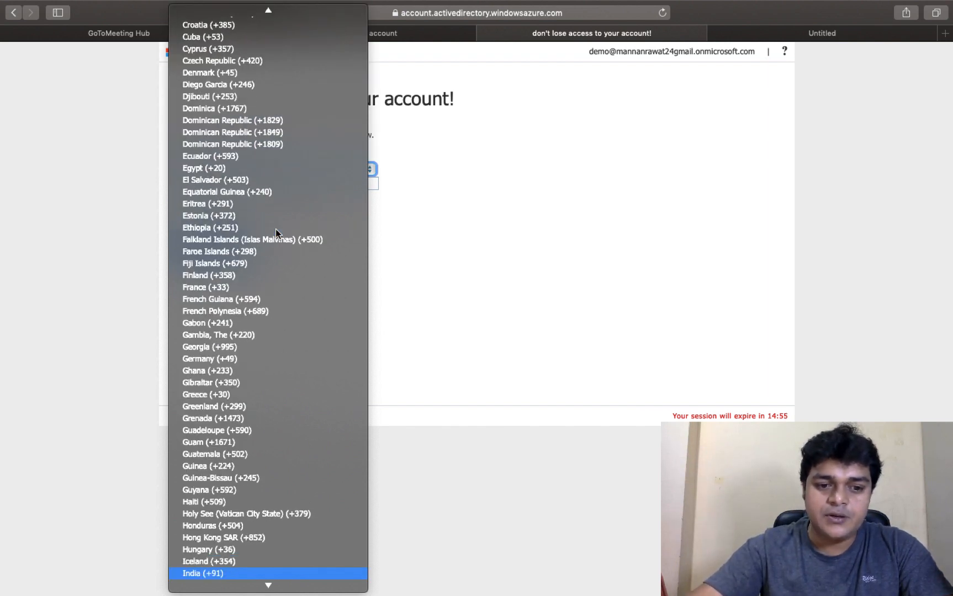
pyautogui.click(214, 572)
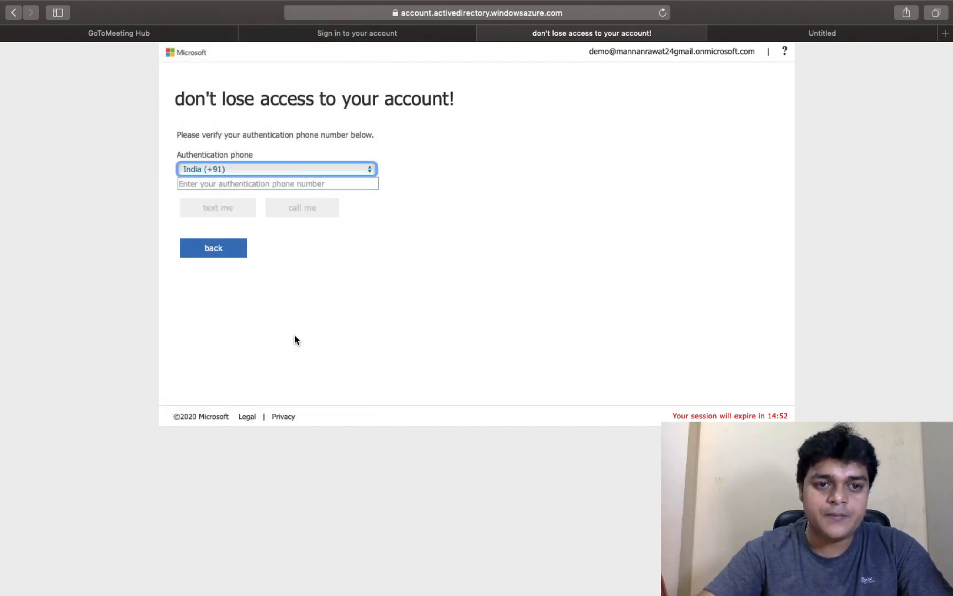
# - Enter the phone number, have a code texted, and submit the received verification code
pyautogui.click(234, 187)
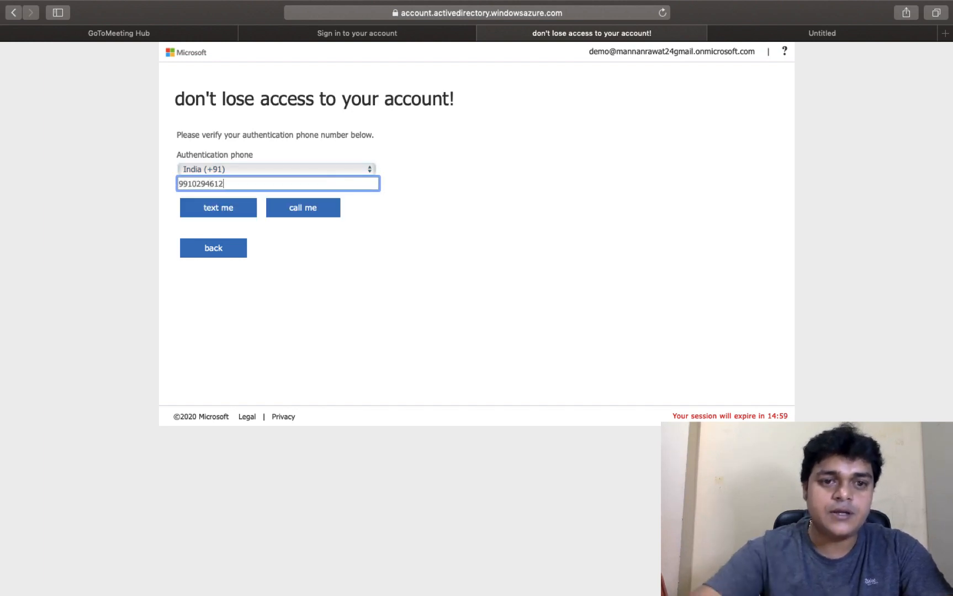
pyautogui.click(220, 206)
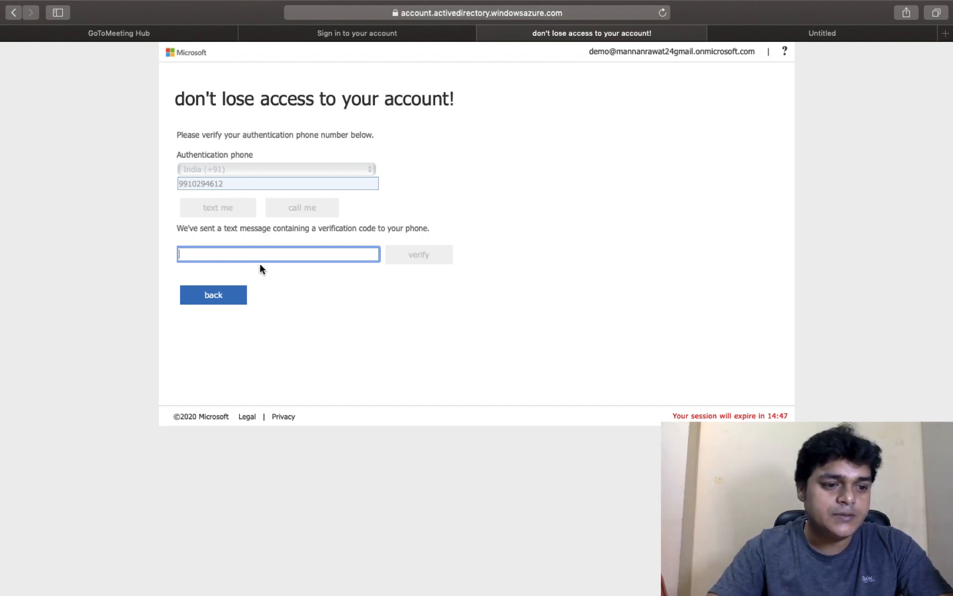
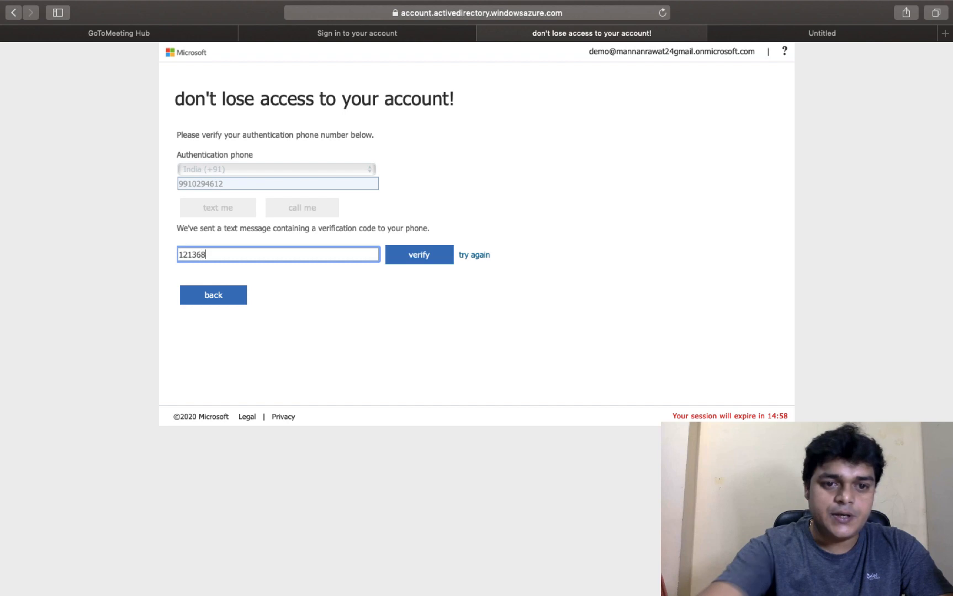
pyautogui.click(442, 256)
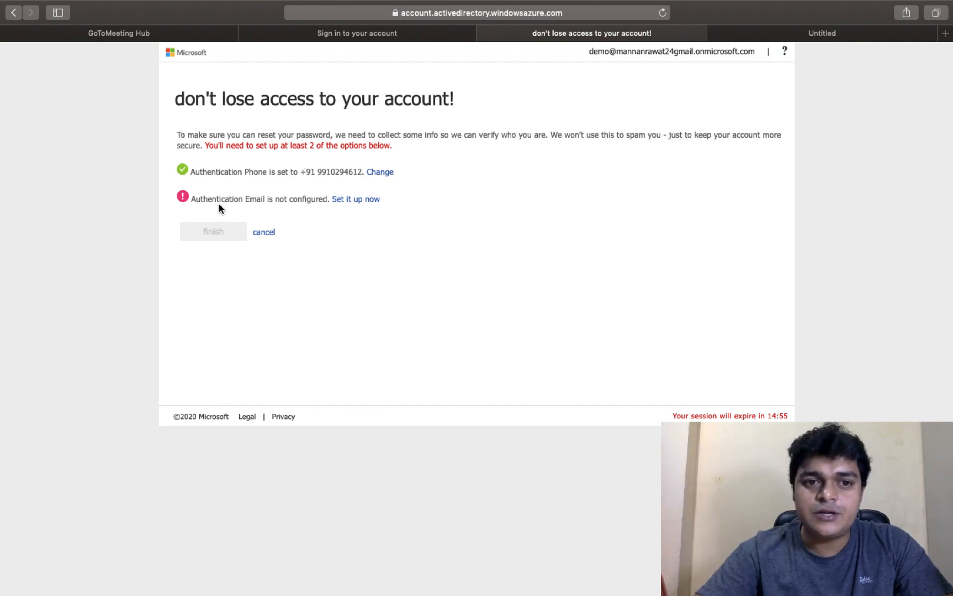
# - Enter the backup authentication email address, request an emailed verification code, and switch to Chrome
pyautogui.click(368, 199)
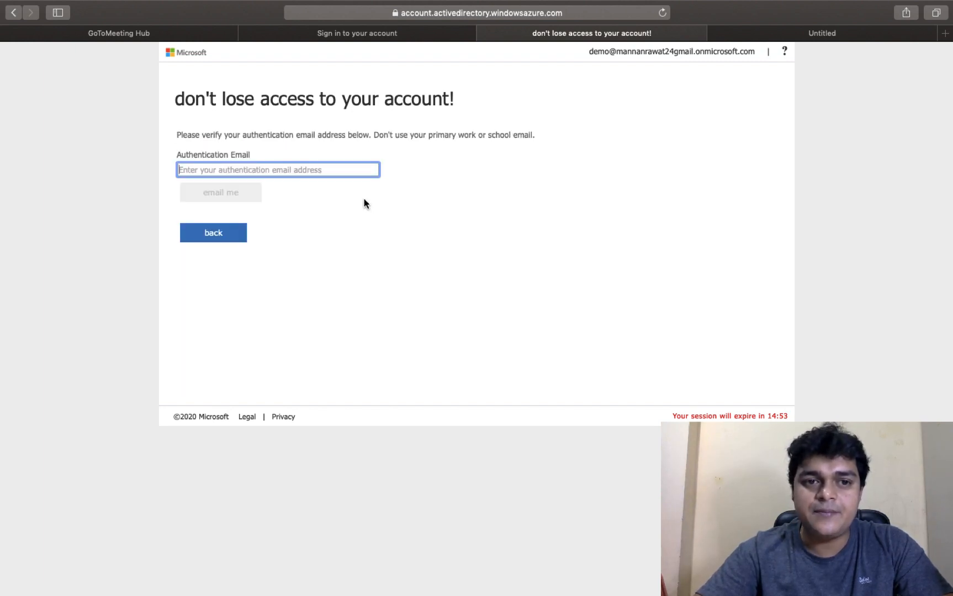
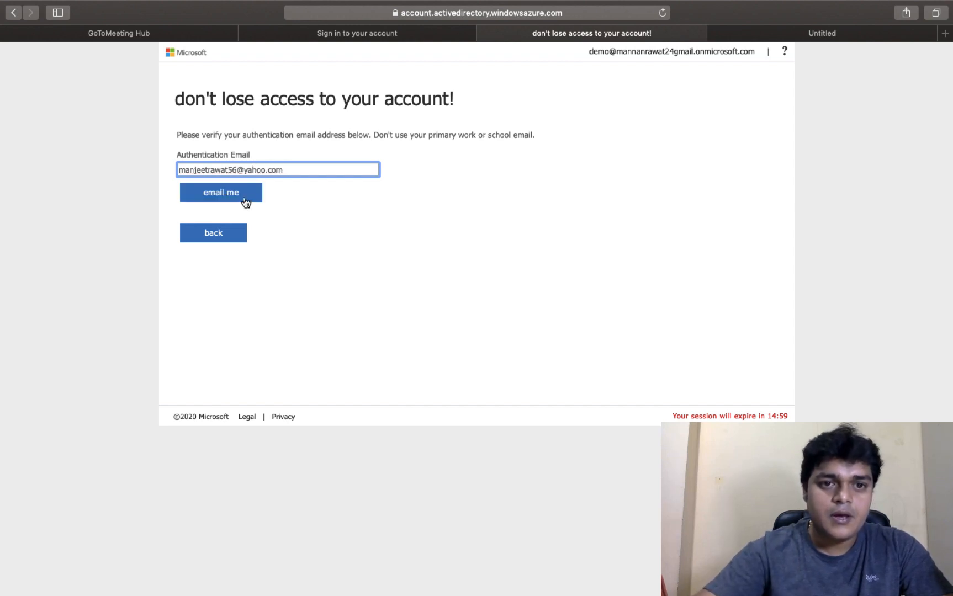
pyautogui.click(229, 202)
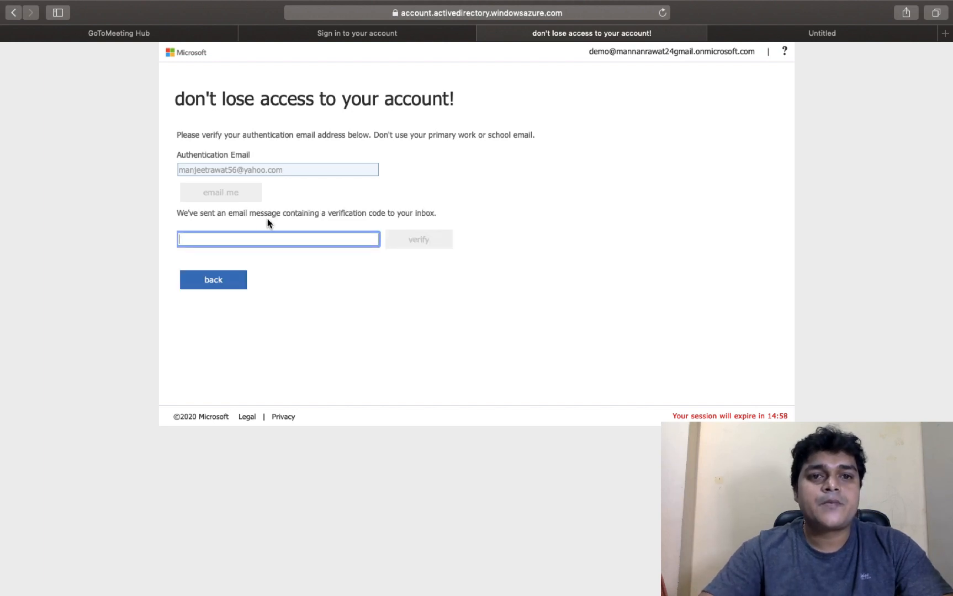
pyautogui.hotkey('ctrl', 'Right')
pyautogui.hotkey('ctrl', 'Right')
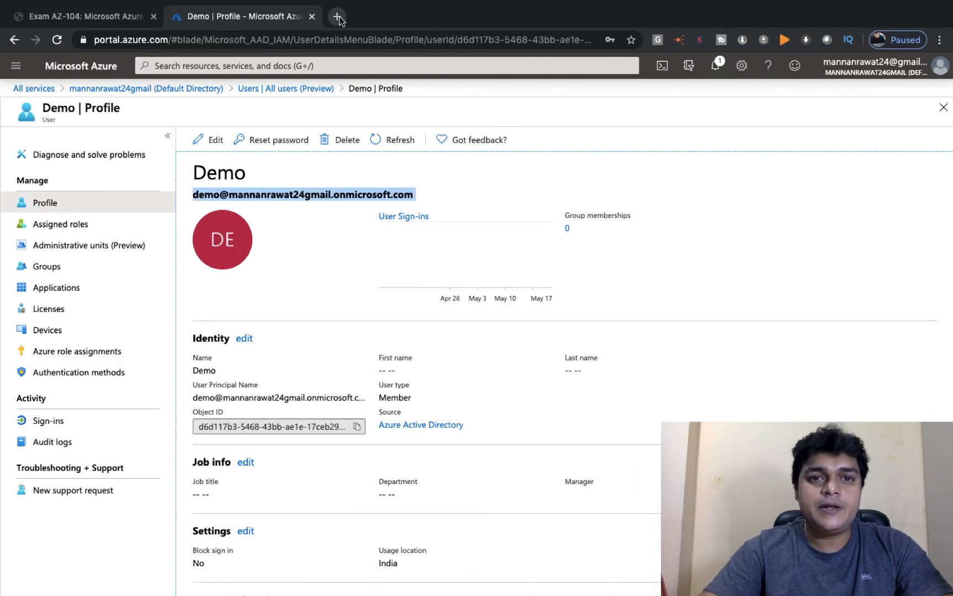
# - Open Yahoo Mail in a new Chrome tab, select the code in the Default Directory email, and return to Safari
pyautogui.click(336, 16)
pyautogui.write('yahoo.com')
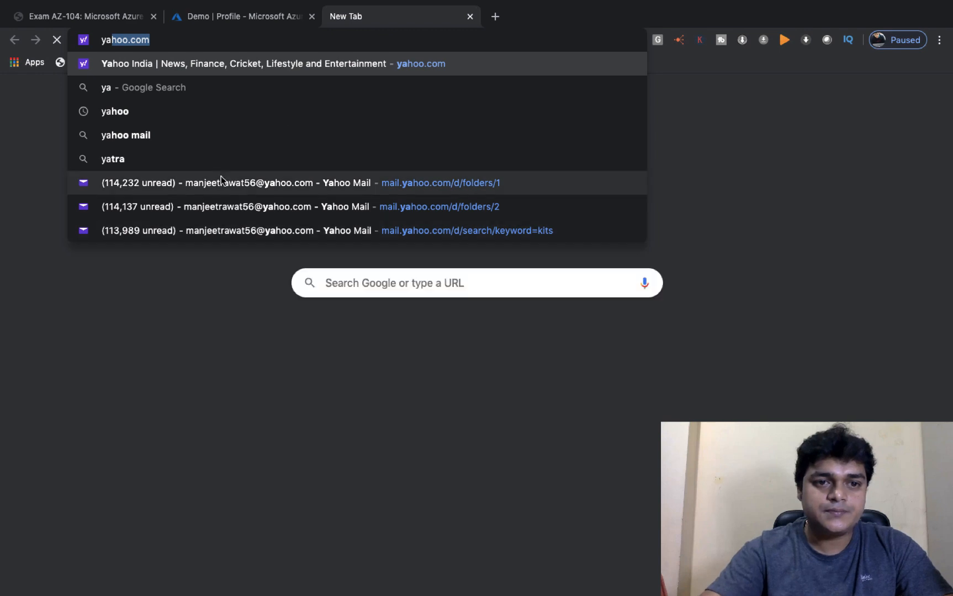
pyautogui.click(229, 182)
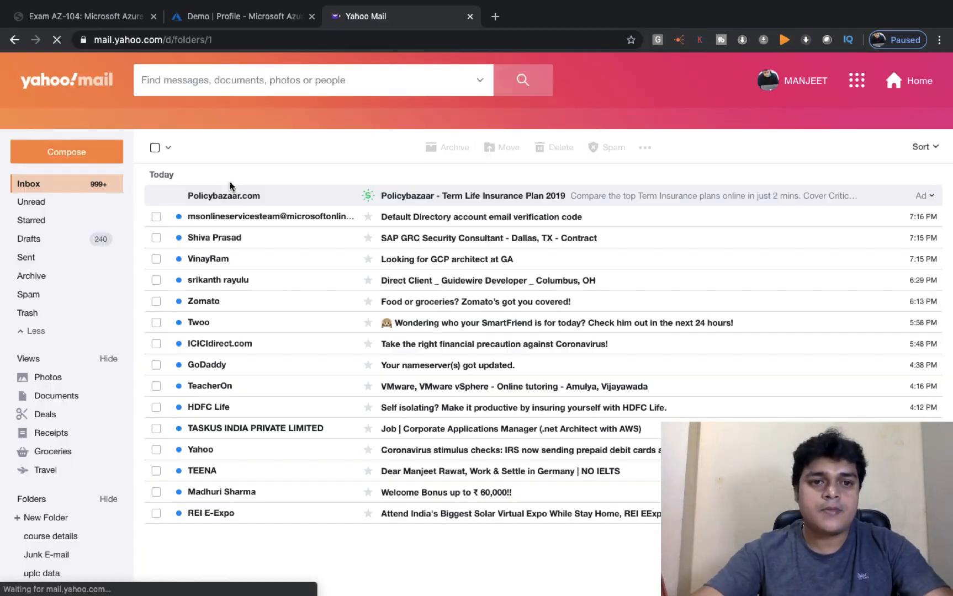
pyautogui.click(409, 220)
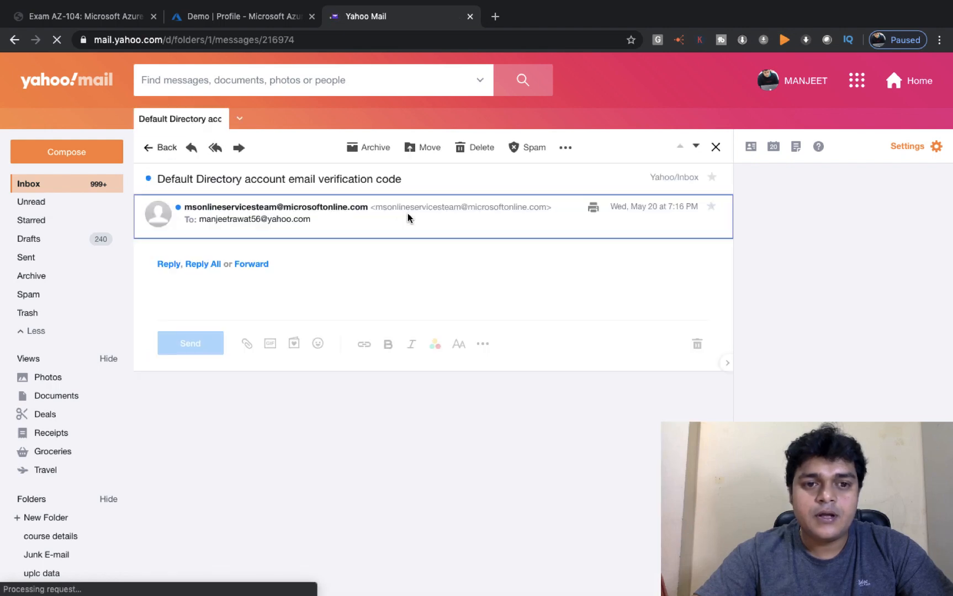
pyautogui.click(317, 329)
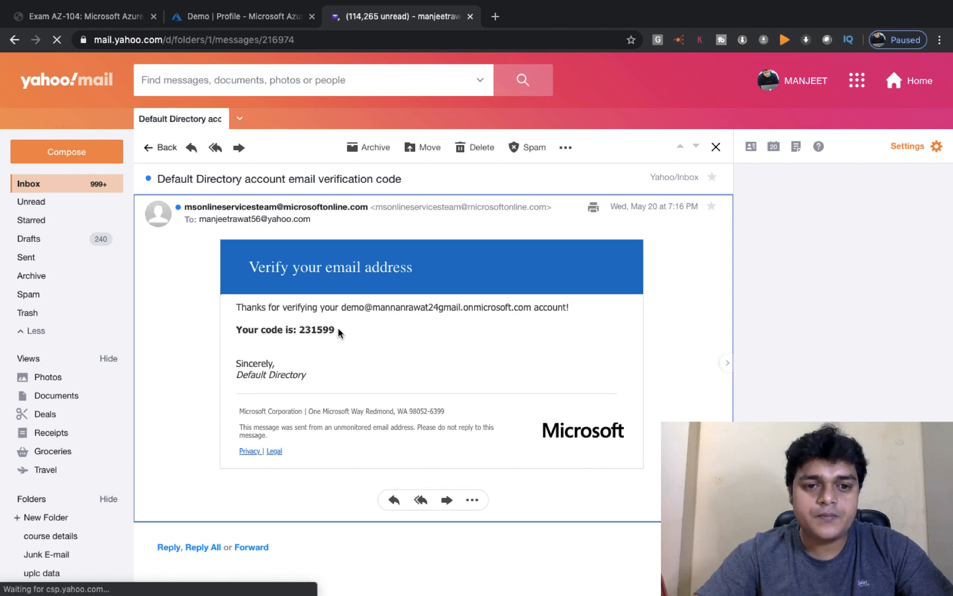
pyautogui.doubleClick(316, 330)
pyautogui.hotkey('ctrl', 'Left')
pyautogui.hotkey('ctrl', 'Left')
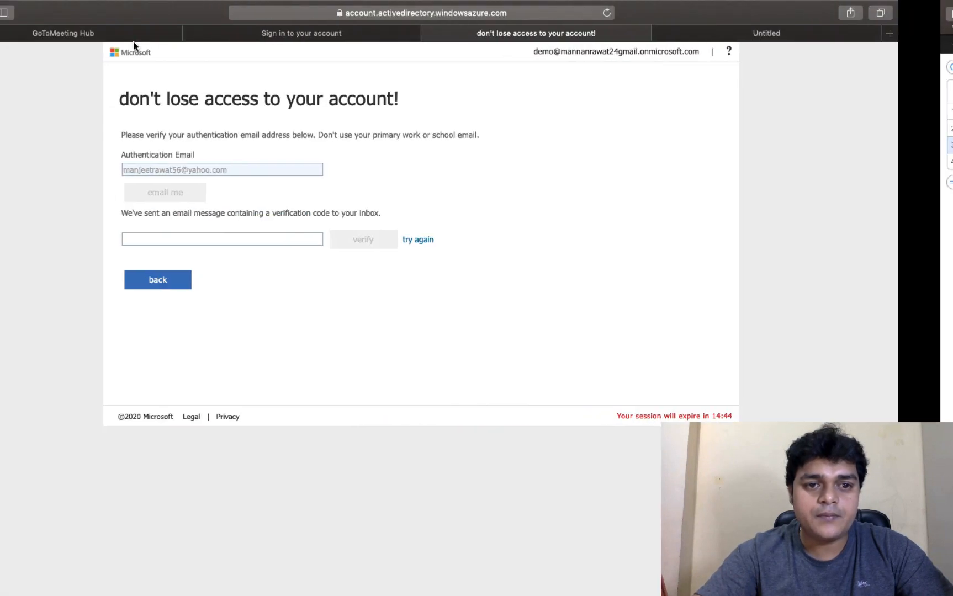
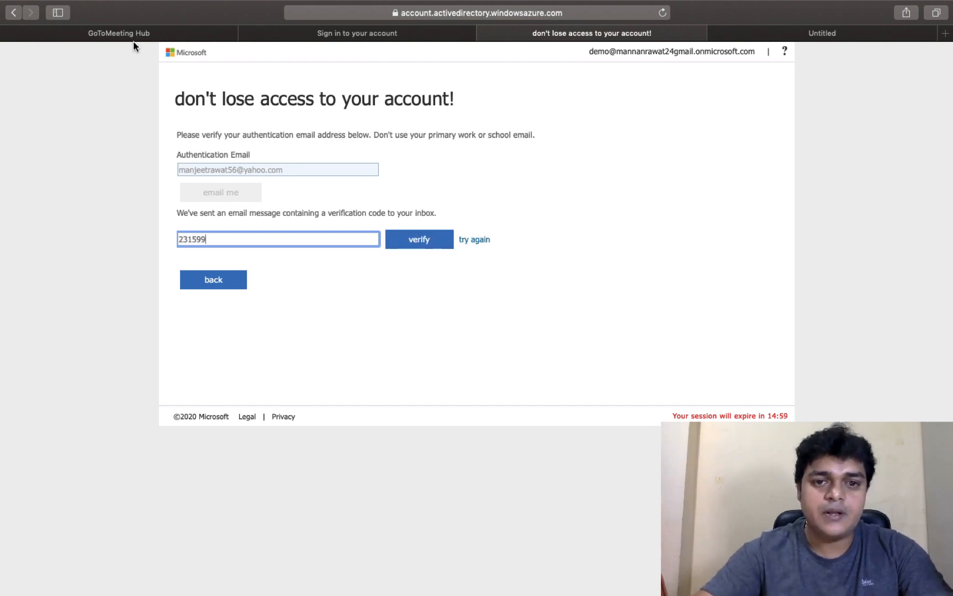
# - Enter the emailed verification code to verify the email, then finish the security info setup
pyautogui.press('Return')
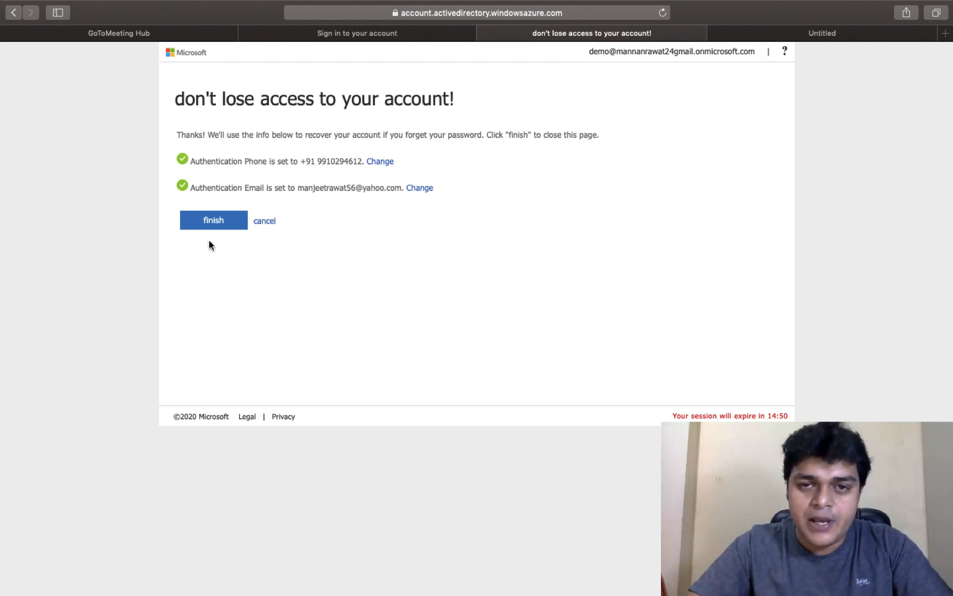
pyautogui.click(219, 222)
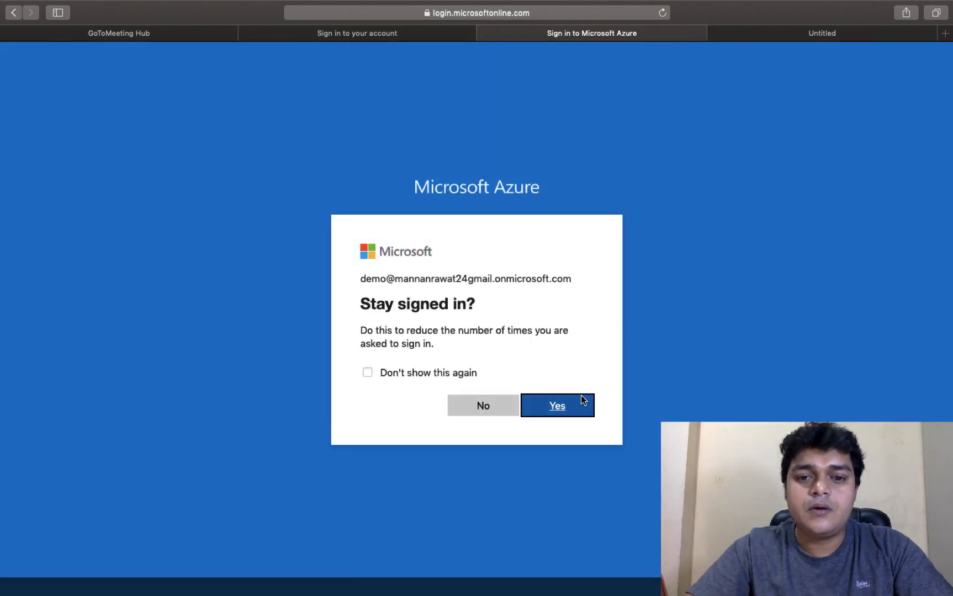
# - Stay signed in, close the Untitled and old sign-in tabs, skip the tour, and open All services
pyautogui.click(562, 417)
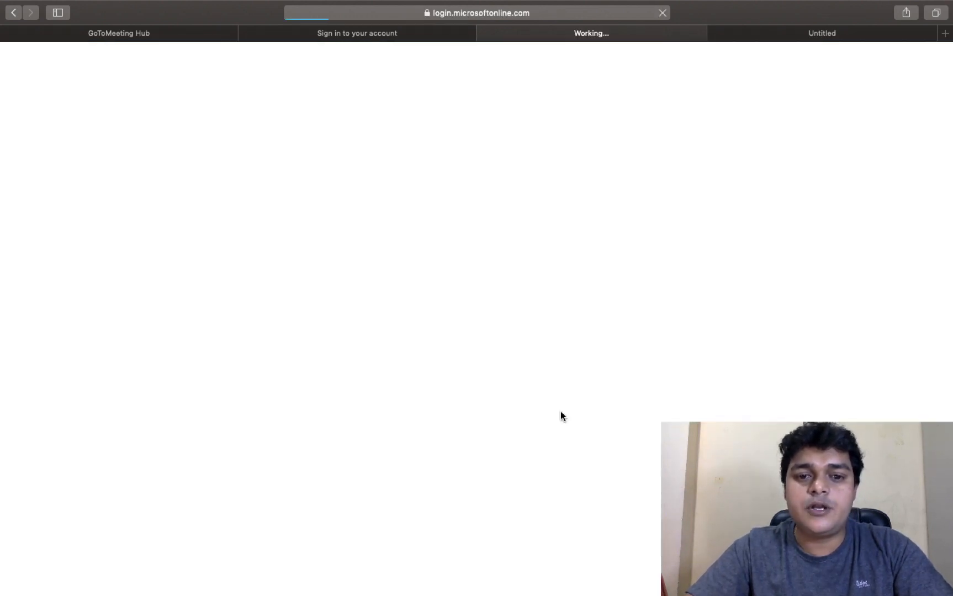
pyautogui.click(716, 34)
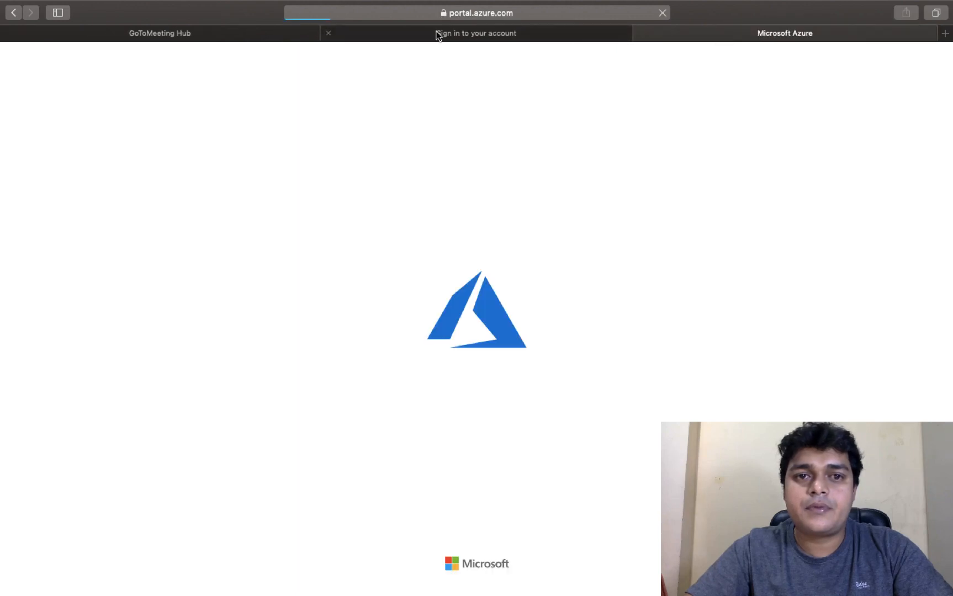
pyautogui.click(329, 33)
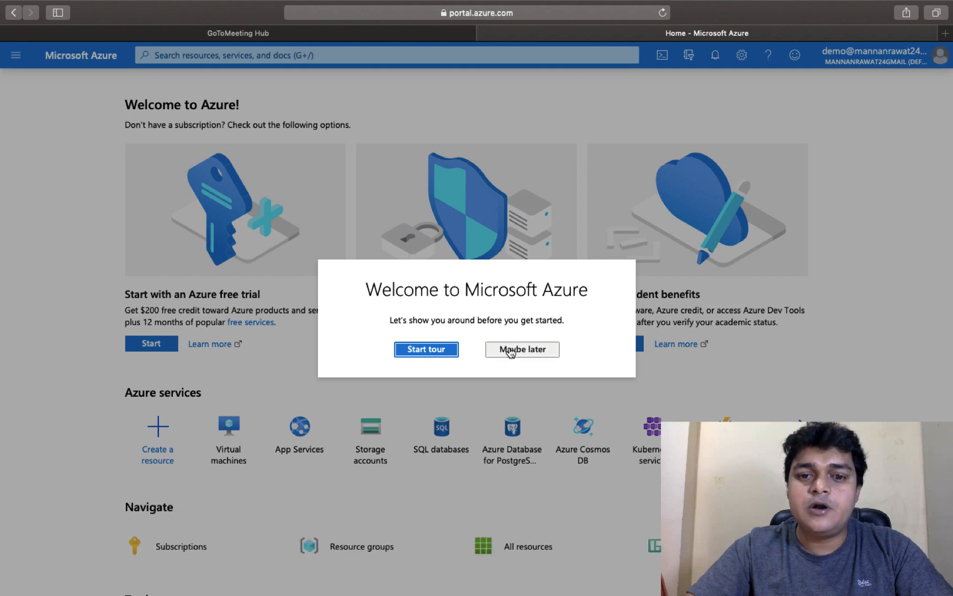
pyautogui.click(510, 349)
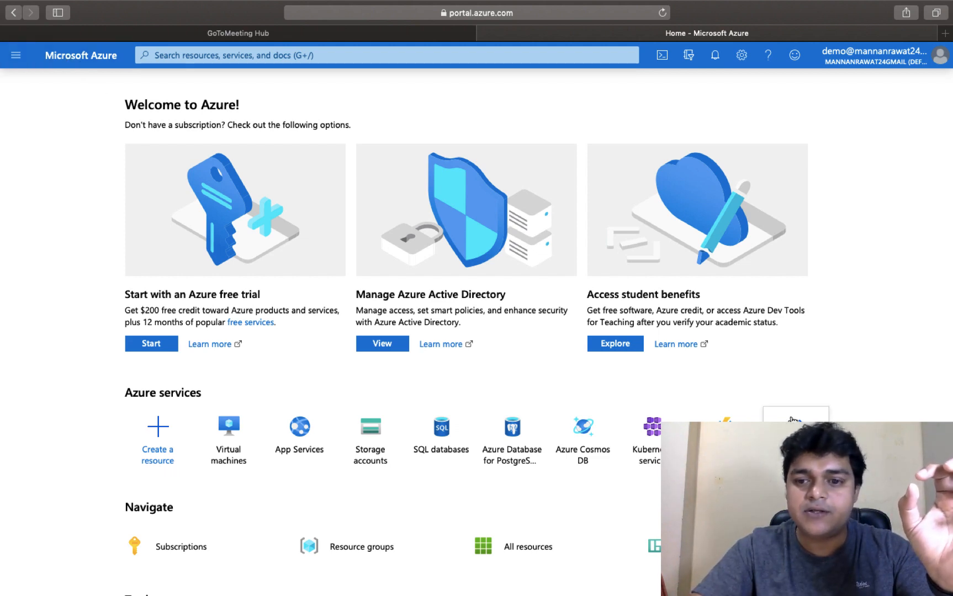
pyautogui.click(795, 437)
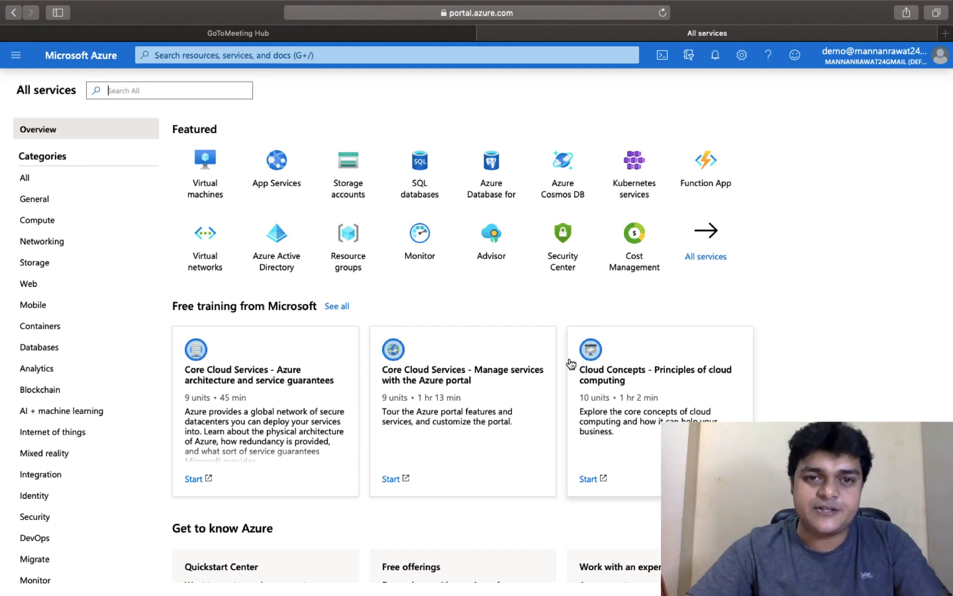
# - Open Virtual machines, see the no-subscription Welcome to Azure page, and go back to All services
pyautogui.click(210, 181)
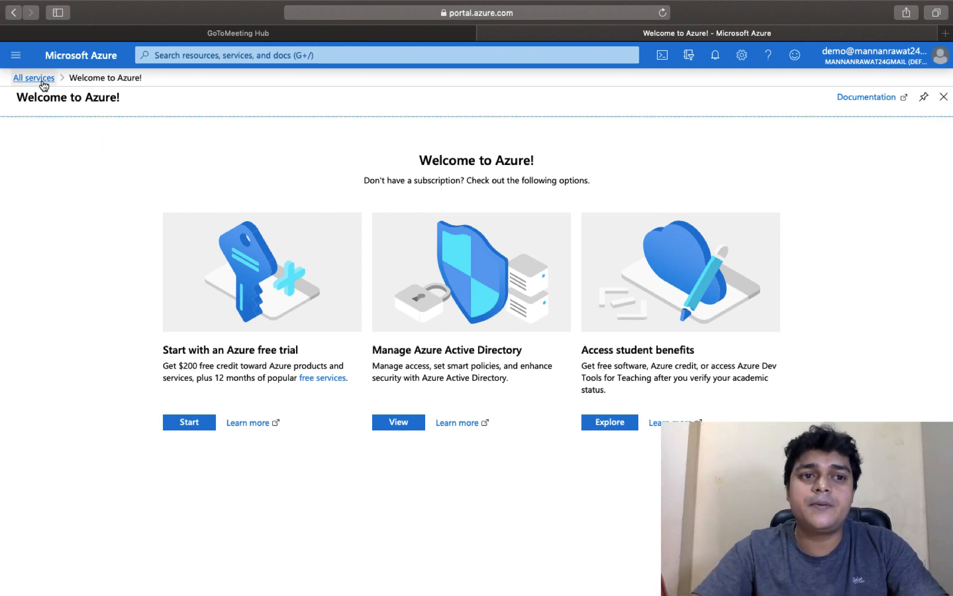
pyautogui.click(37, 78)
# - Close the Yahoo Mail tab in Chrome, glance at Numbers and Safari, and return to the Demo profile
pyautogui.hotkey('ctrl', 'Right')
pyautogui.hotkey('ctrl', 'Right')
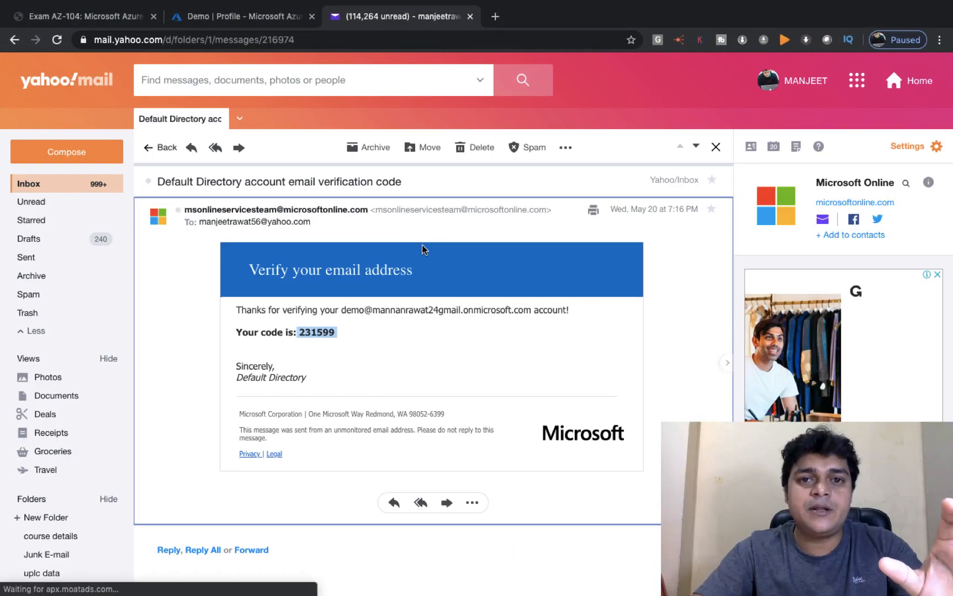
pyautogui.click(470, 17)
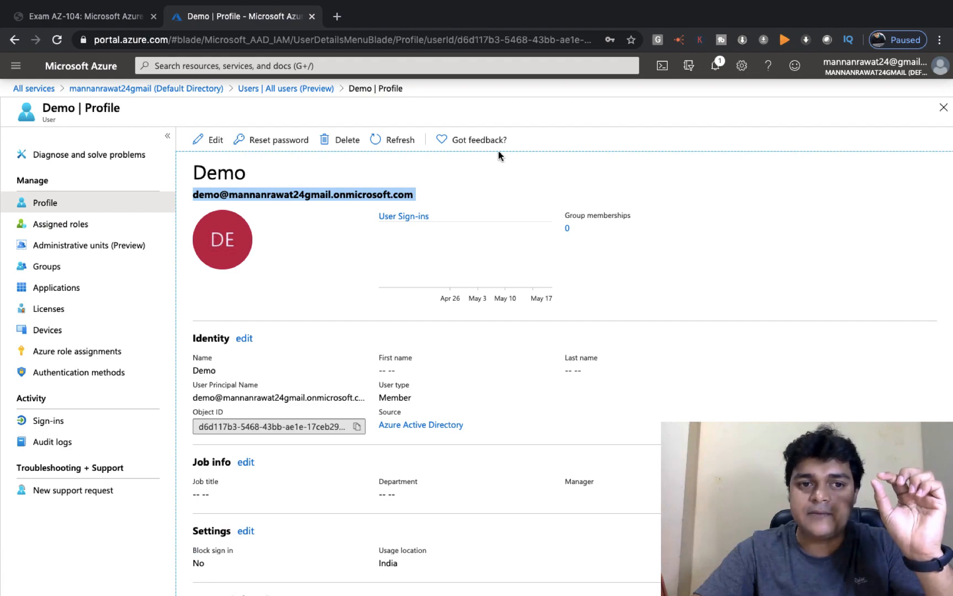
pyautogui.hotkey('ctrl', 'Left')
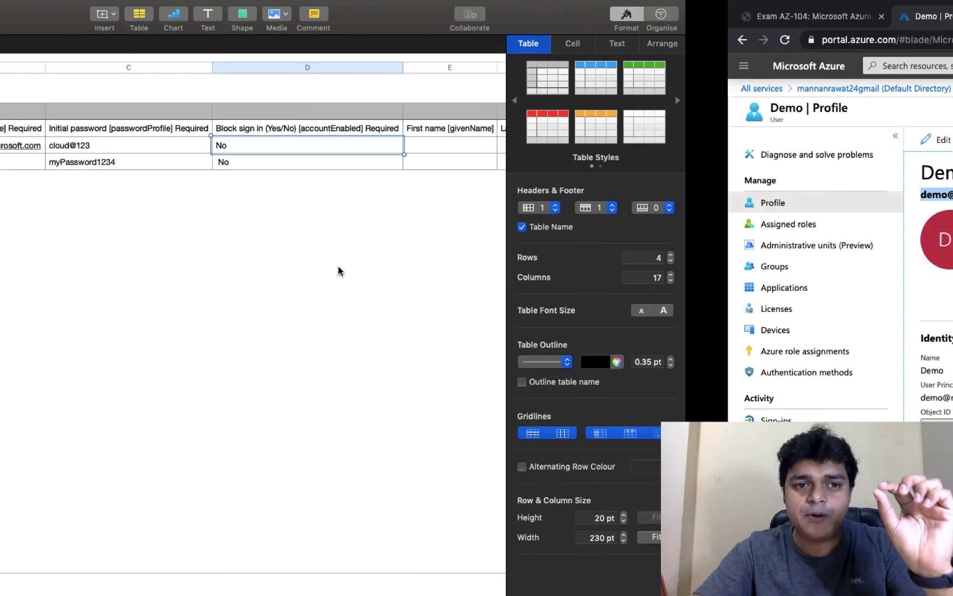
pyautogui.hotkey('ctrl', 'Left')
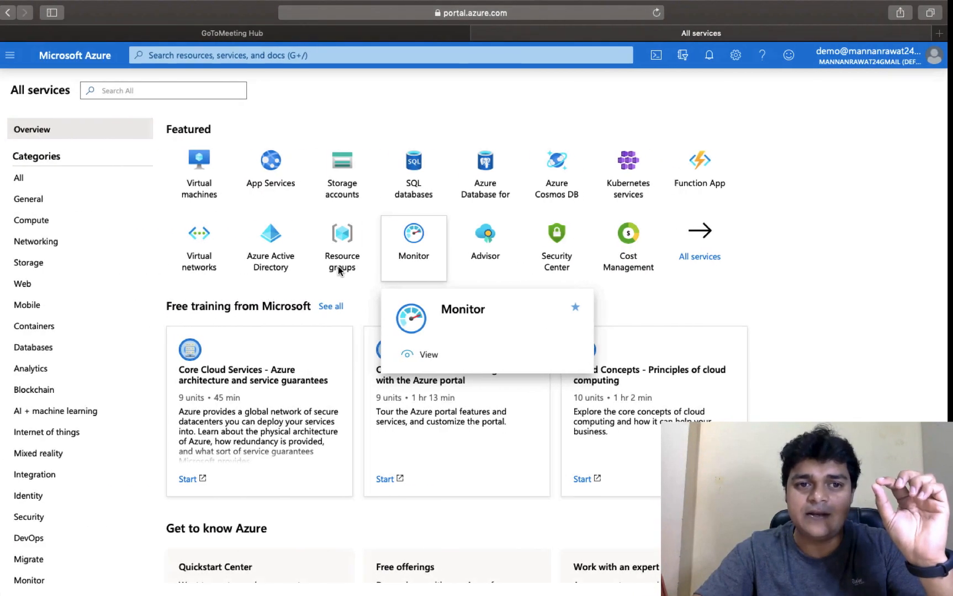
pyautogui.hotkey('ctrl', 'Right')
pyautogui.hotkey('ctrl', 'Right')
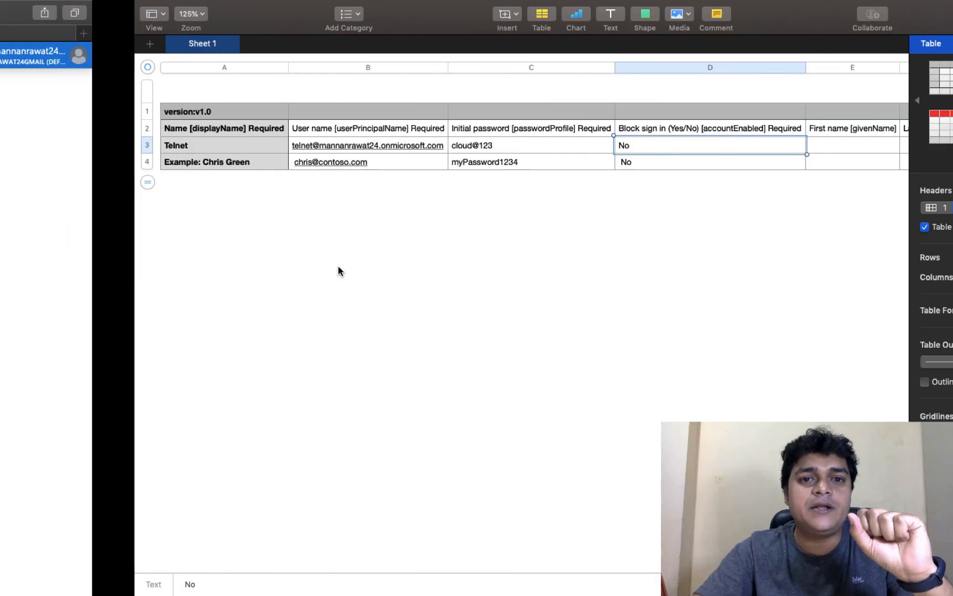
pyautogui.hotkey('ctrl', 'Left')
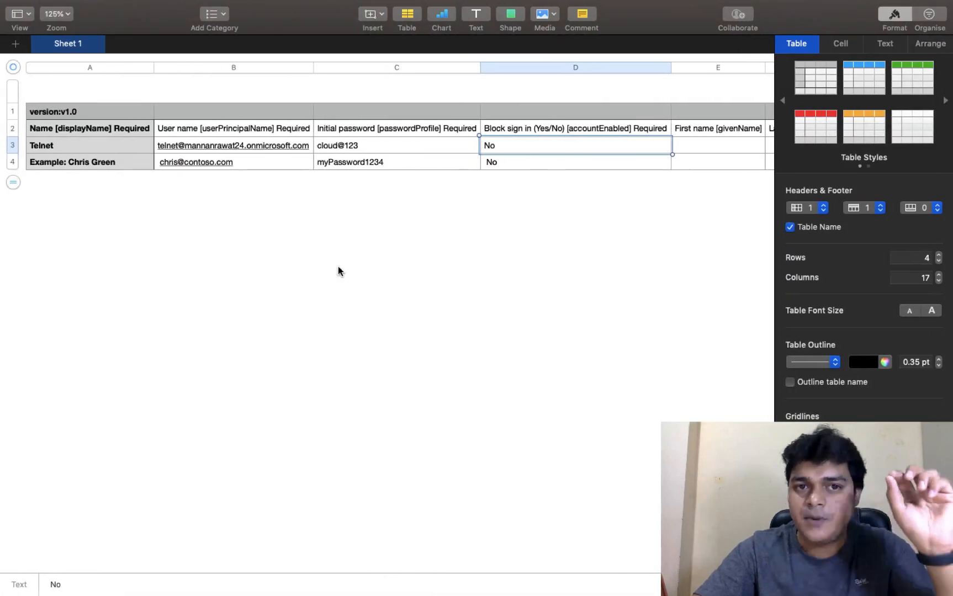
pyautogui.hotkey('ctrl', 'Right')
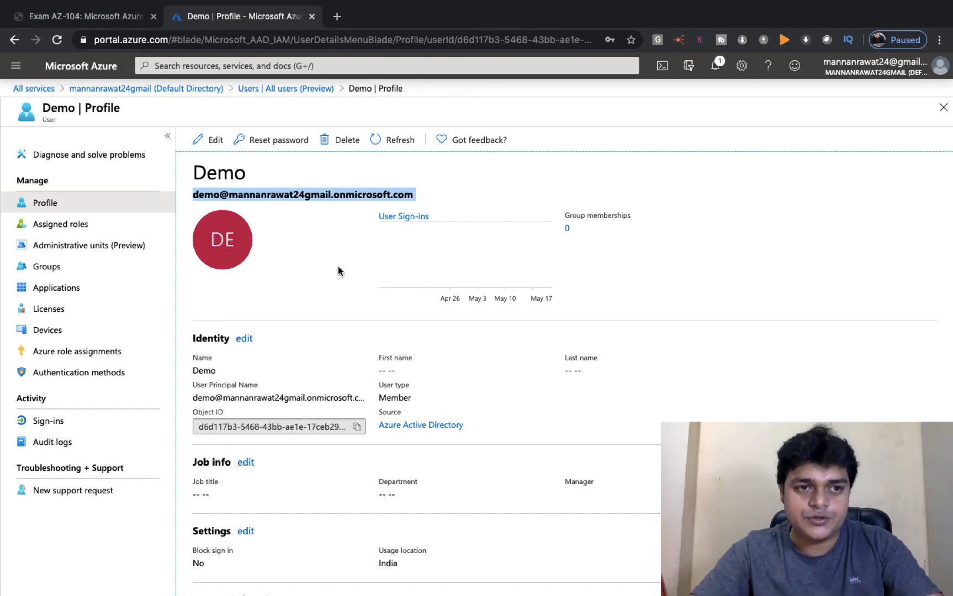
# - Open the admin's Compute virtual machines list and select the 'web' VM
pyautogui.click(44, 90)
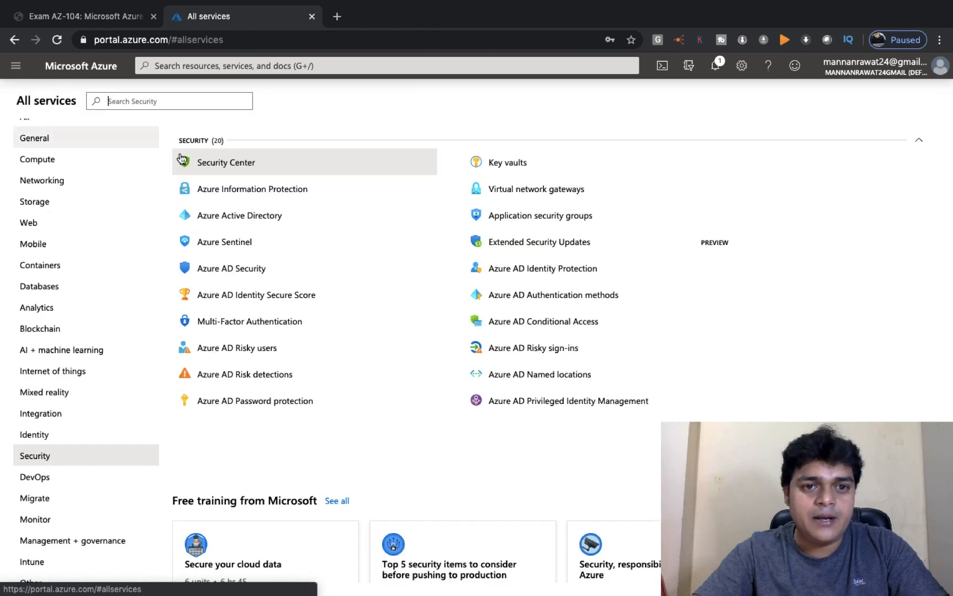
pyautogui.click(51, 162)
pyautogui.click(243, 171)
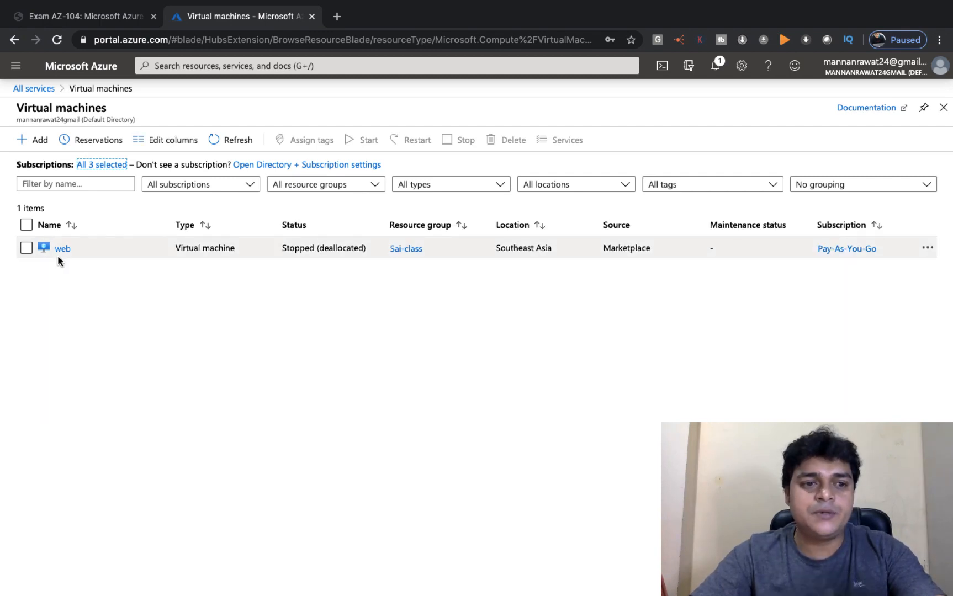
pyautogui.click(26, 248)
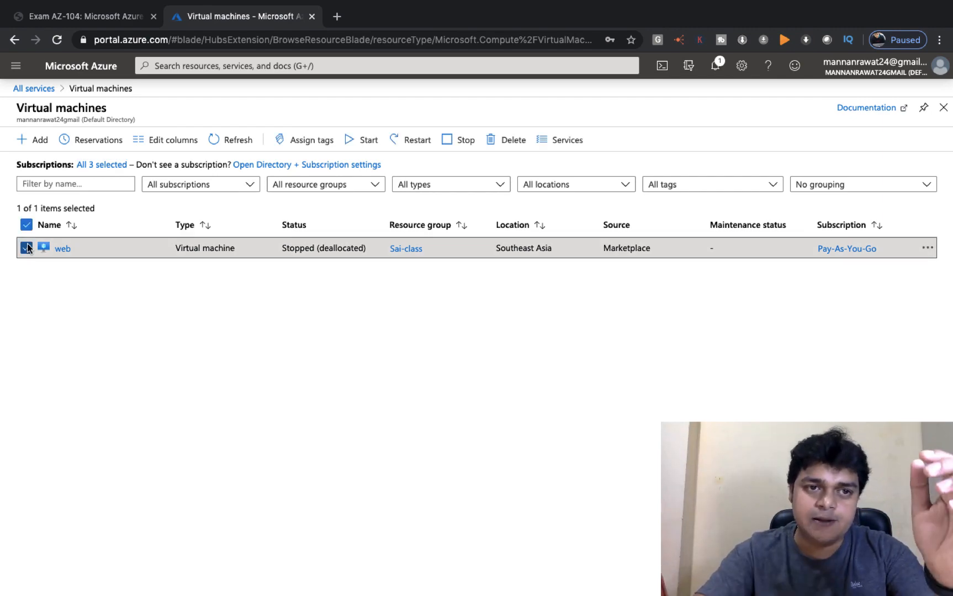
# - Check virtual machines from the demo account in Safari, glance at Numbers, and return to the admin's list
pyautogui.hotkey('ctrl', 'Left')
pyautogui.hotkey('ctrl', 'Left')
pyautogui.click(198, 176)
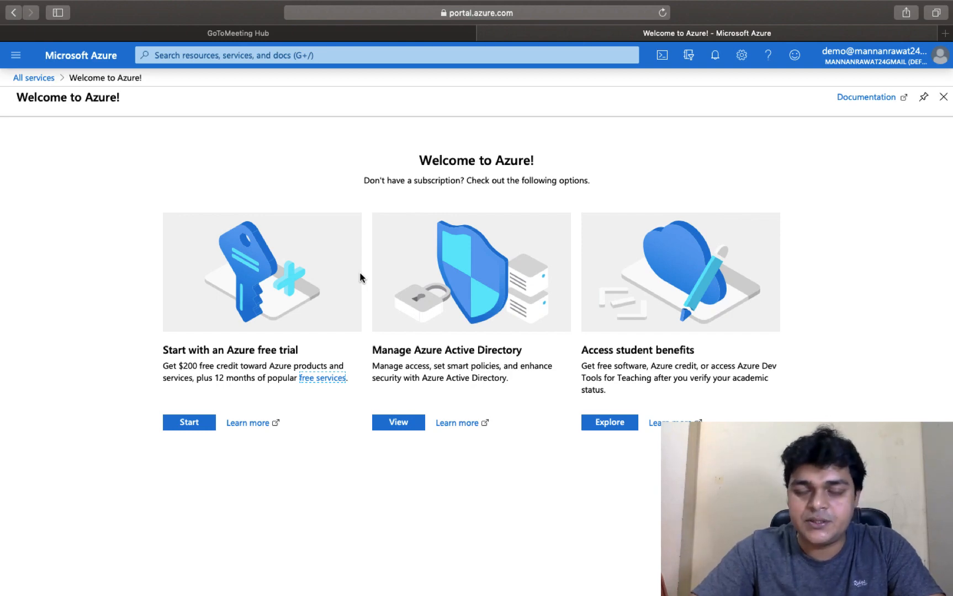
pyautogui.hotkey('ctrl', 'Right')
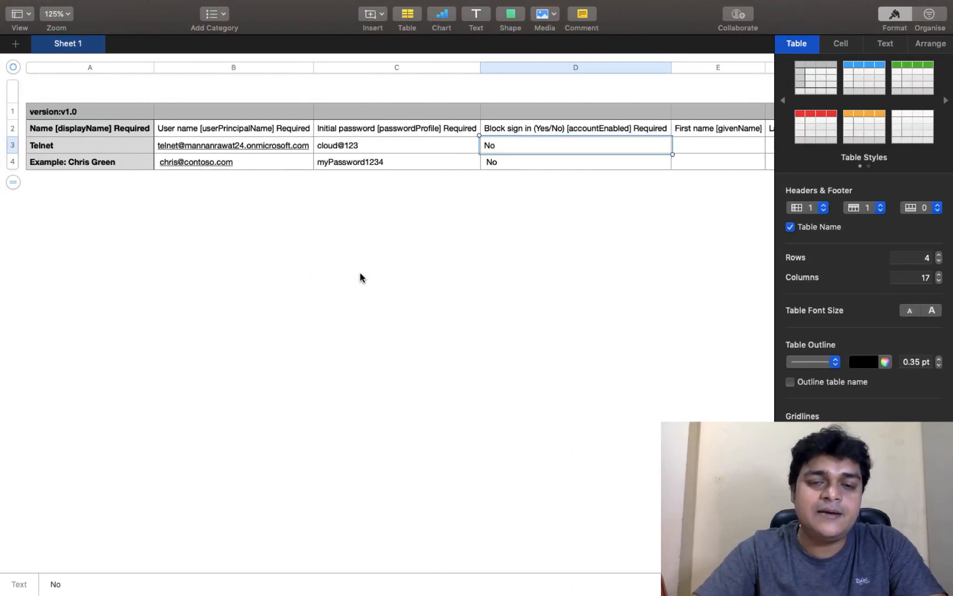
pyautogui.hotkey('ctrl', 'Left')
# - Start a role assignment in the web VM's Access control (IAM) and pick the Owner role
pyautogui.click(61, 249)
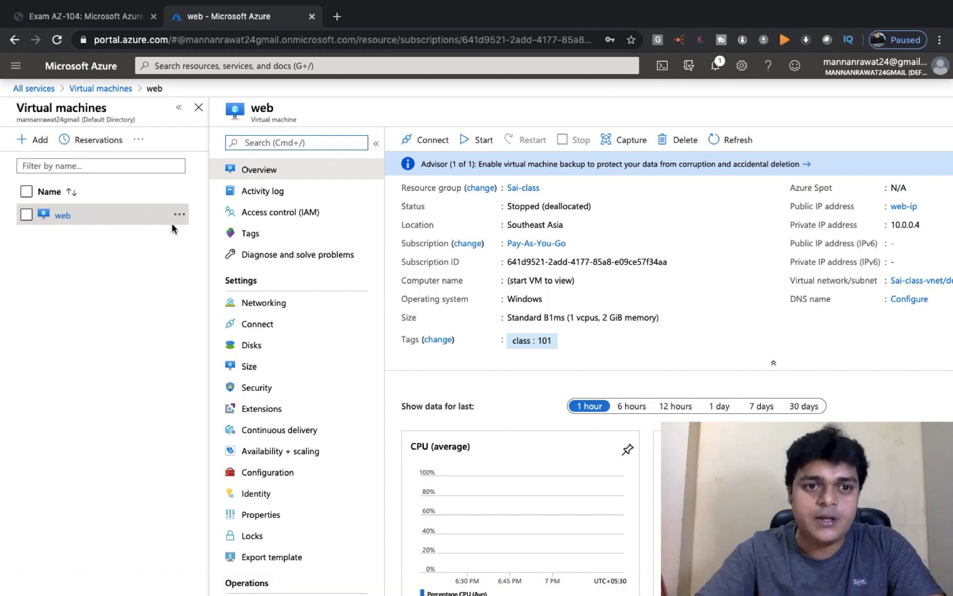
pyautogui.click(303, 214)
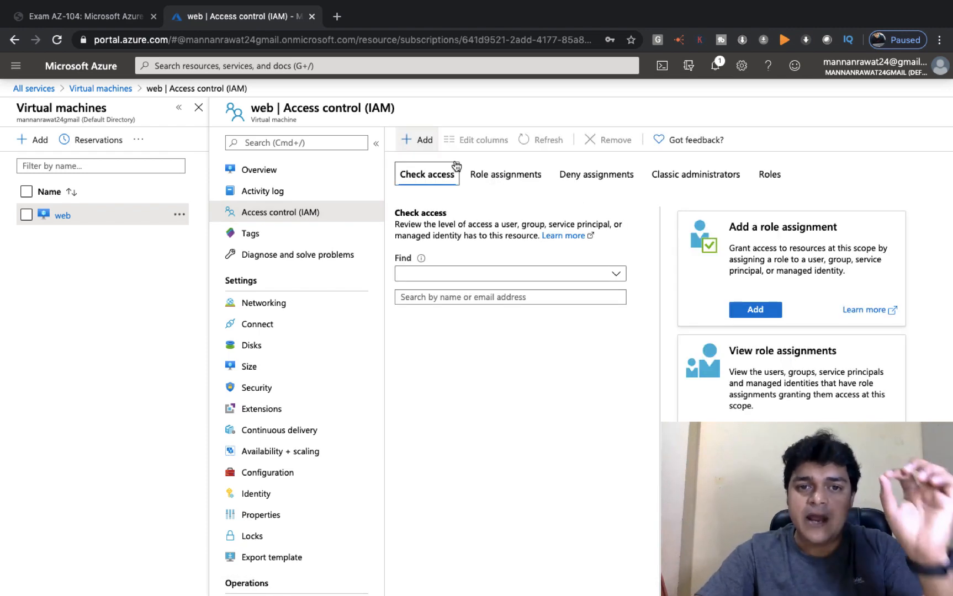
pyautogui.click(420, 142)
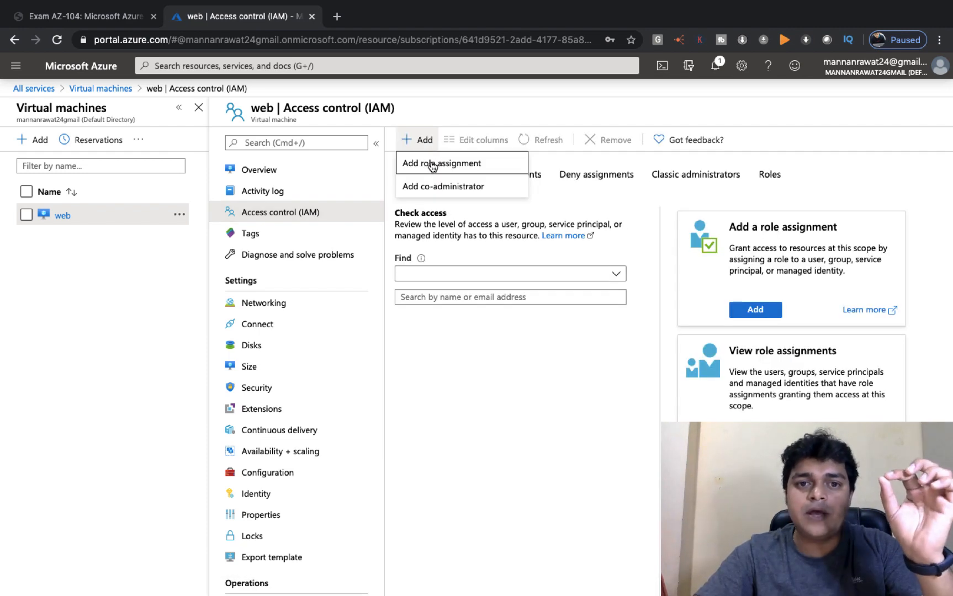
pyautogui.click(431, 164)
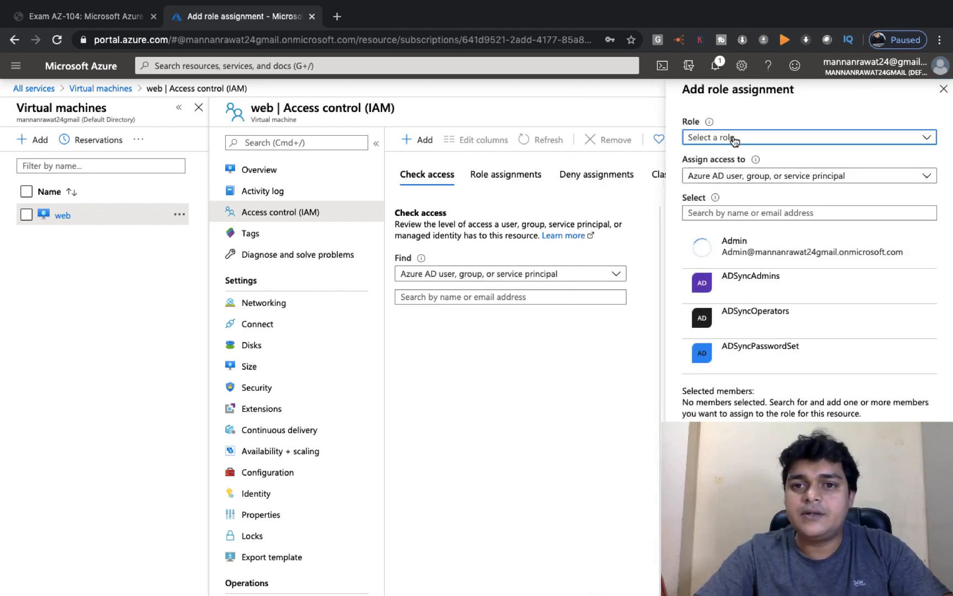
pyautogui.click(734, 139)
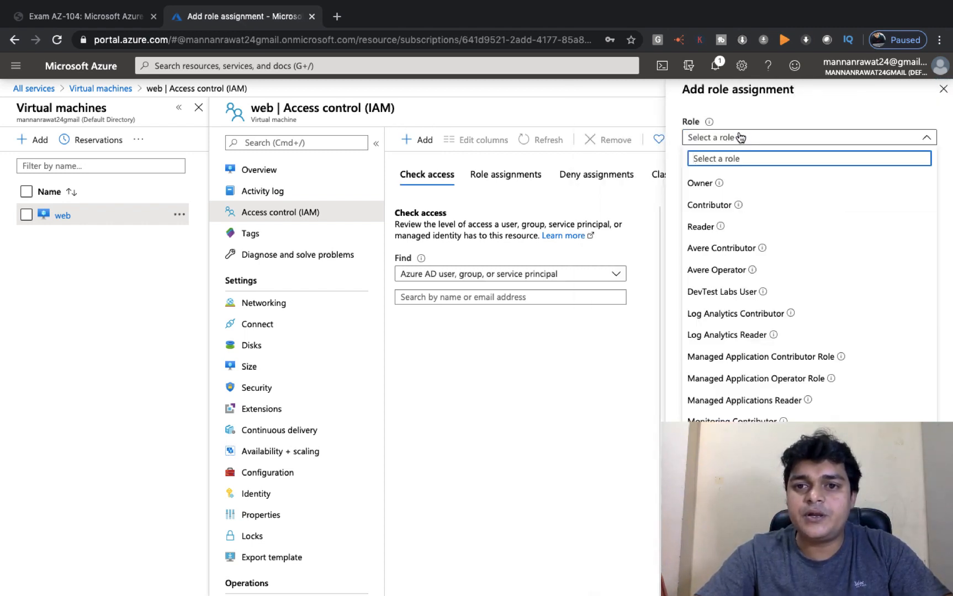
pyautogui.click(700, 188)
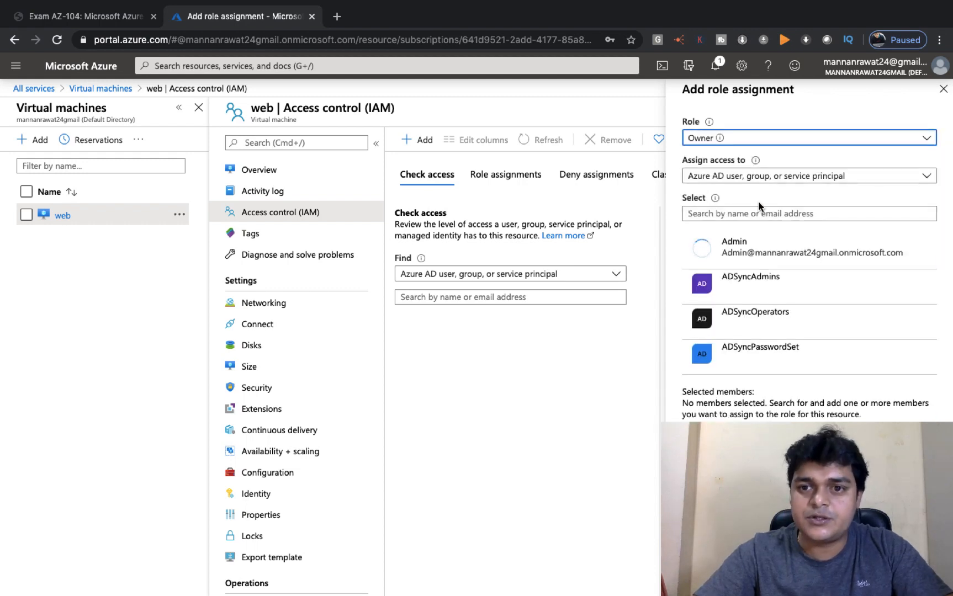
# - Add the Demo user as the member and save the Owner assignment, then return to the demo session
pyautogui.click(734, 214)
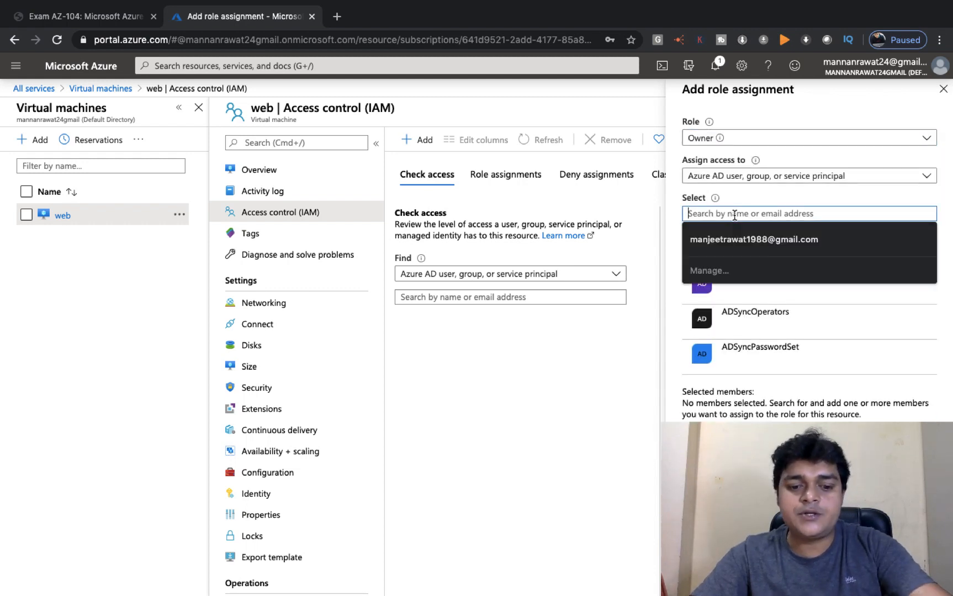
pyautogui.hotkey('ctrl', 'v')
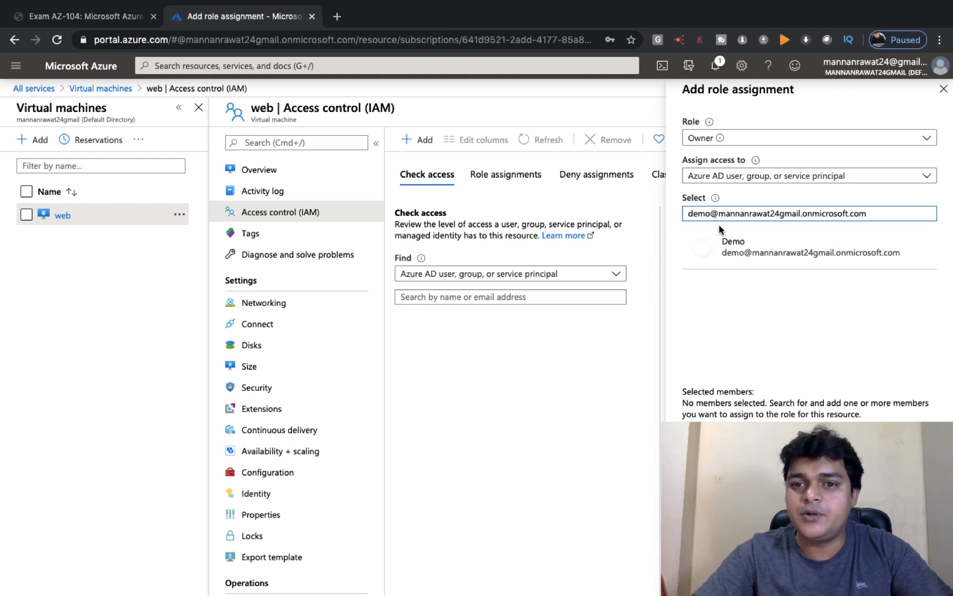
pyautogui.click(779, 251)
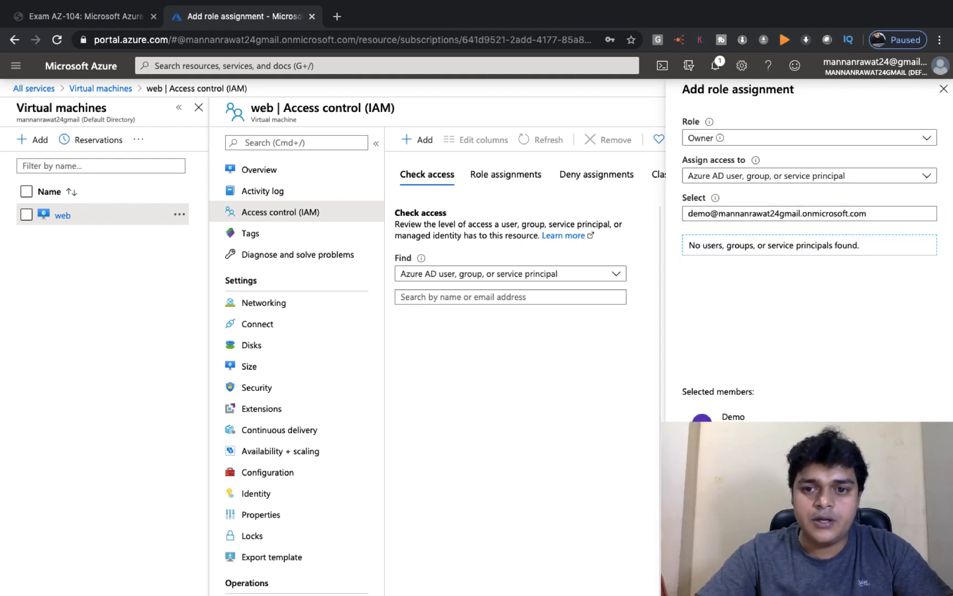
pyautogui.click(708, 577)
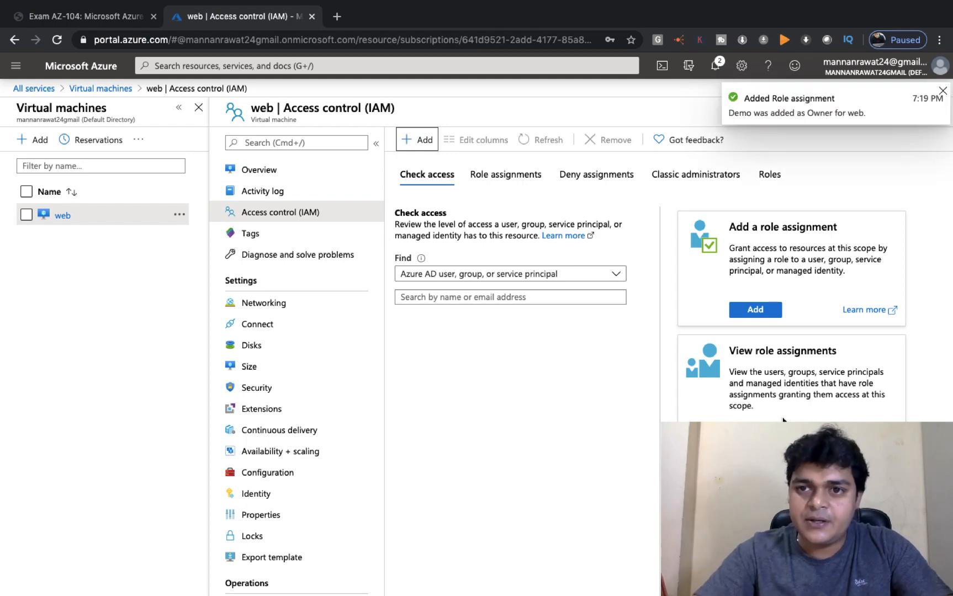
pyautogui.hotkey('ctrl', 'Left')
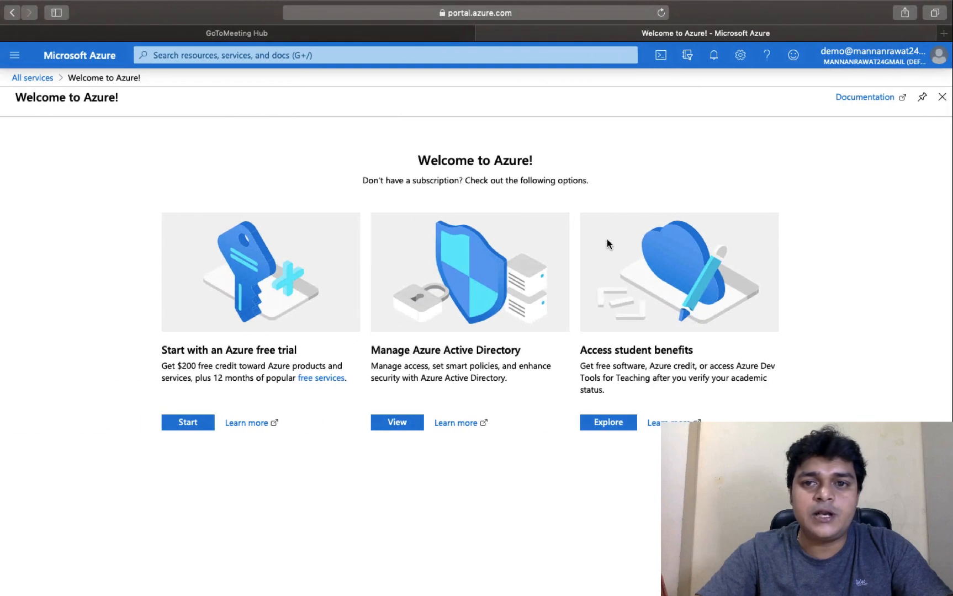
# - Reload the demo user's portal and refresh the Virtual machines list several times
pyautogui.click(525, 17)
pyautogui.press('Return')
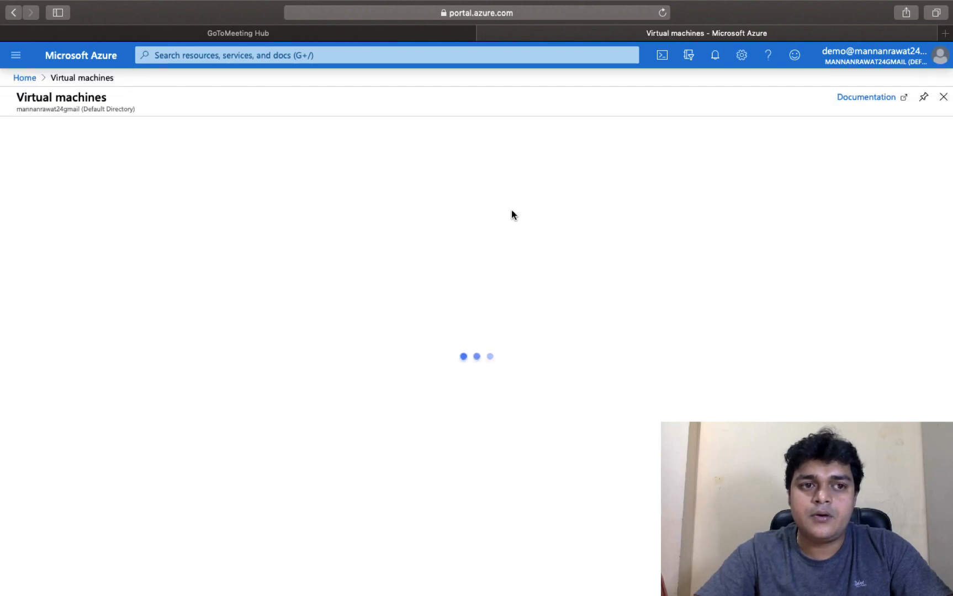
pyautogui.click(223, 130)
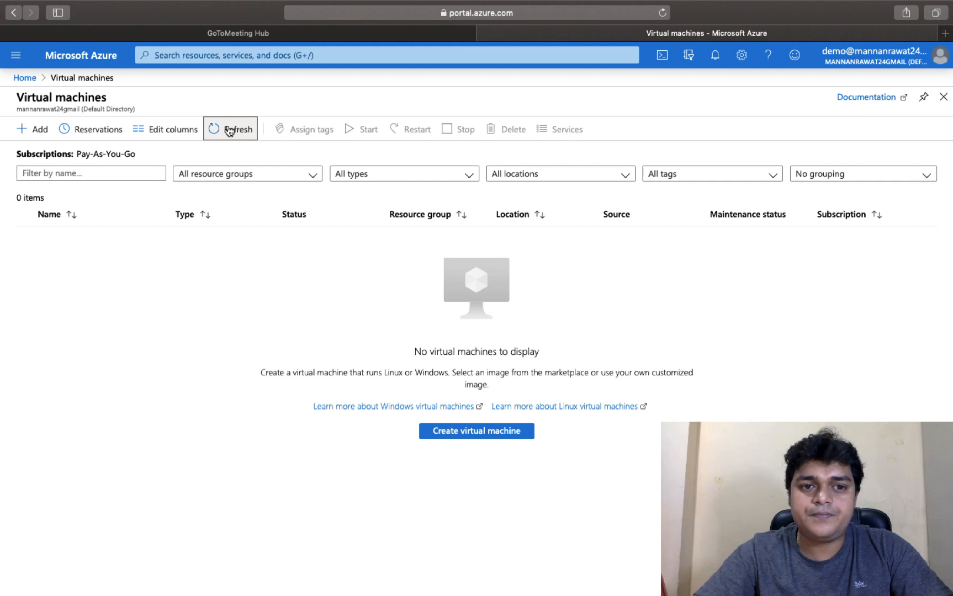
pyautogui.click(230, 131)
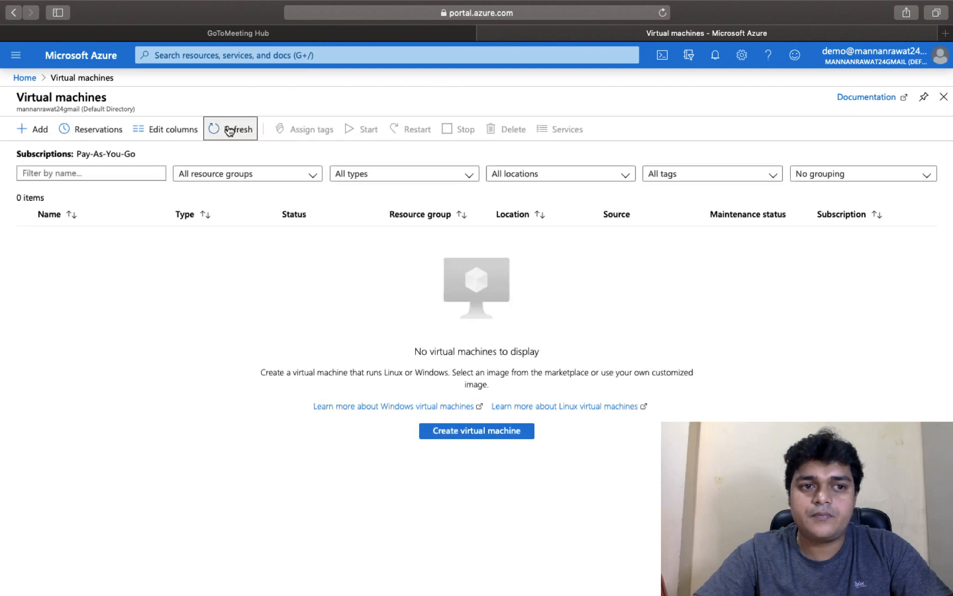
pyautogui.click(230, 131)
# - Reopen Virtual machines from Home, flip through the full-screen spaces, and return to Home
pyautogui.click(23, 79)
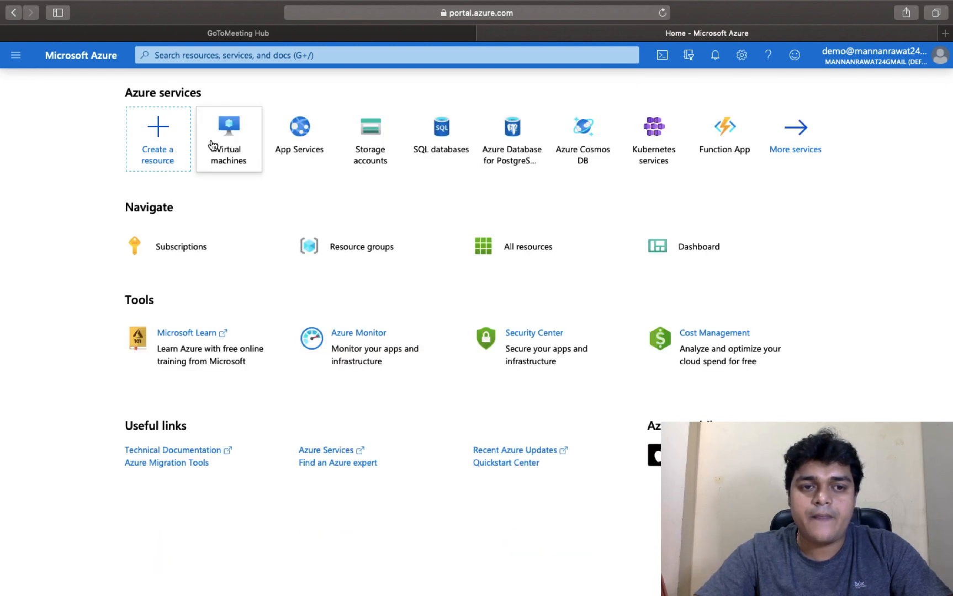
pyautogui.click(235, 126)
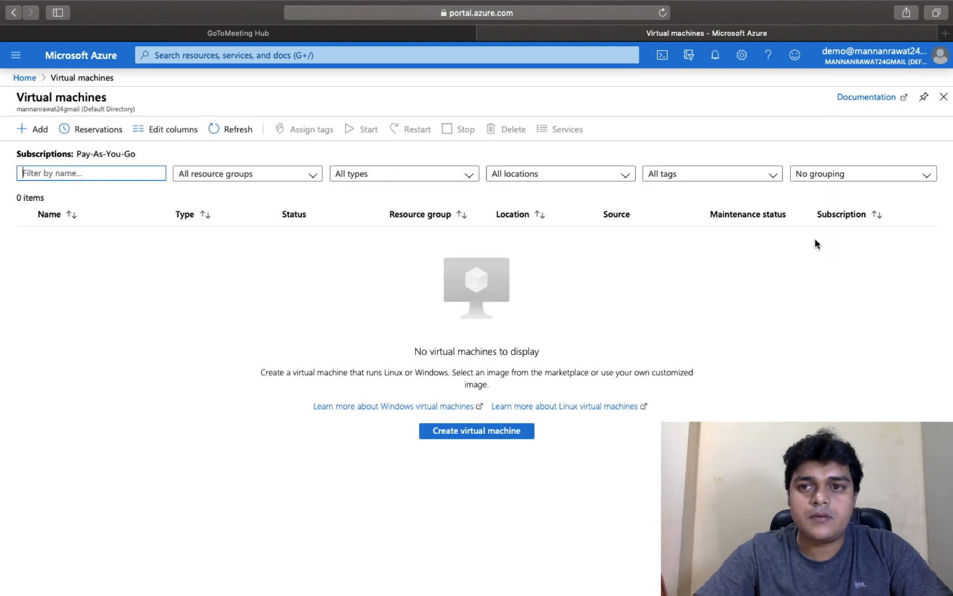
pyautogui.hotkey('ctrl', 'Right')
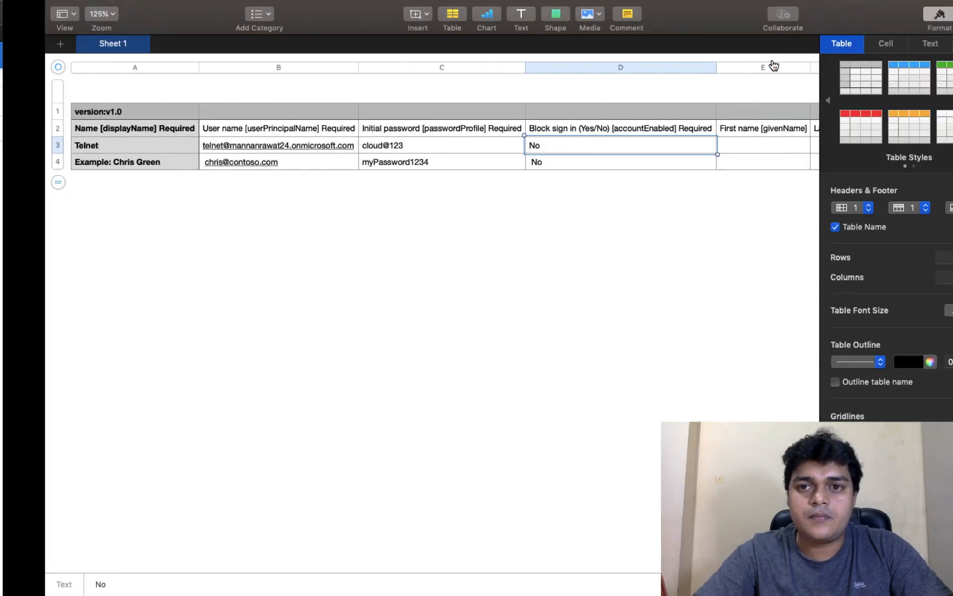
pyautogui.hotkey('ctrl', 'Right')
pyautogui.hotkey('ctrl', 'Left')
pyautogui.hotkey('ctrl', 'Left')
pyautogui.hotkey('ctrl', 'Left')
pyautogui.hotkey('ctrl', 'Right')
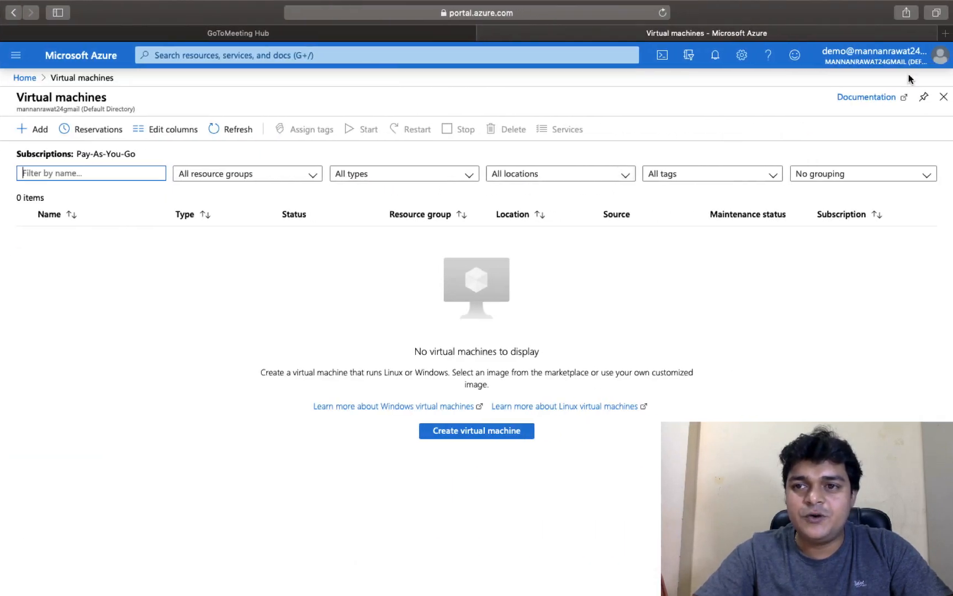
pyautogui.click(22, 78)
# - Open Virtual machines through More services > Compute to recheck the demo account's list
pyautogui.click(774, 150)
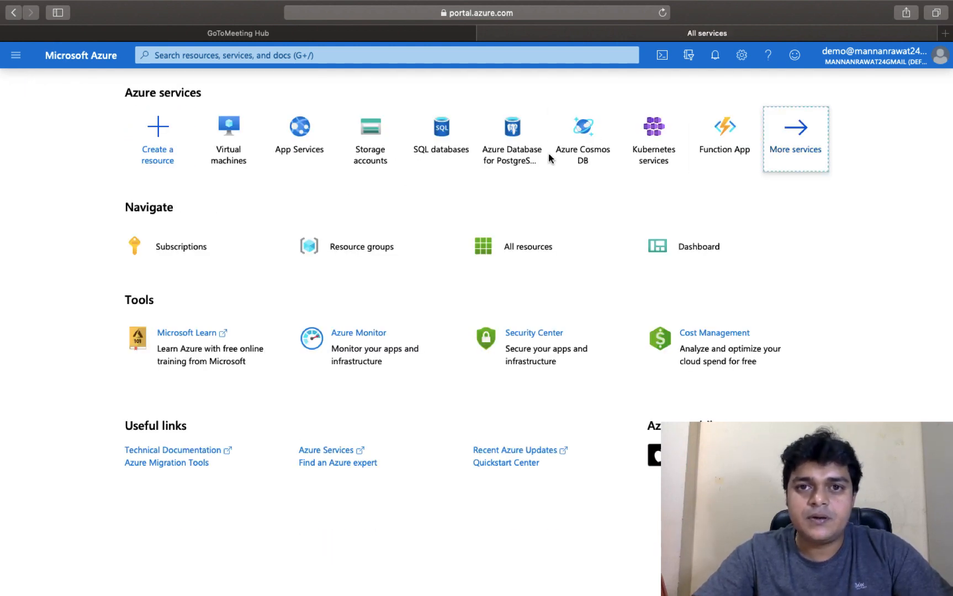
pyautogui.click(38, 226)
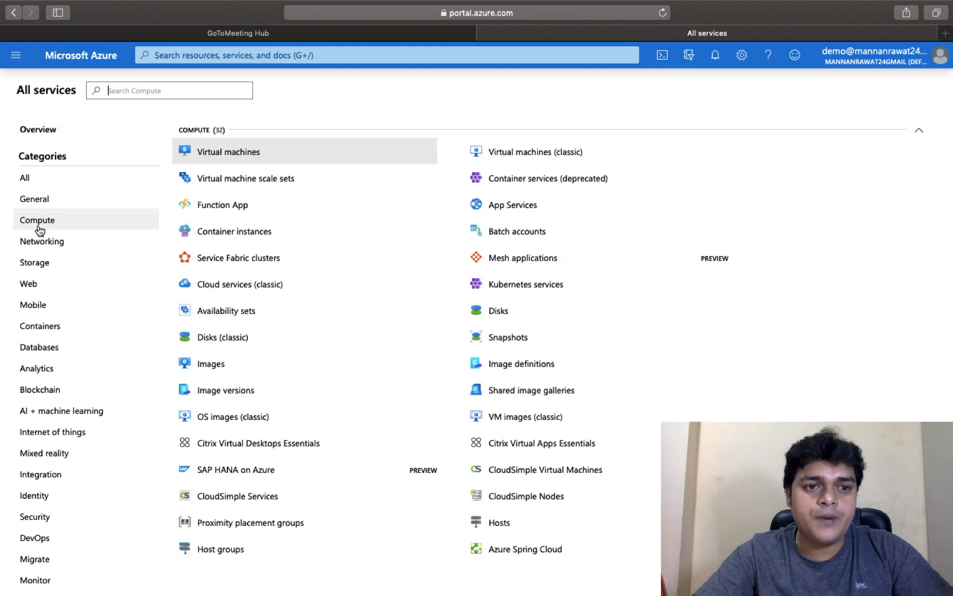
pyautogui.click(252, 153)
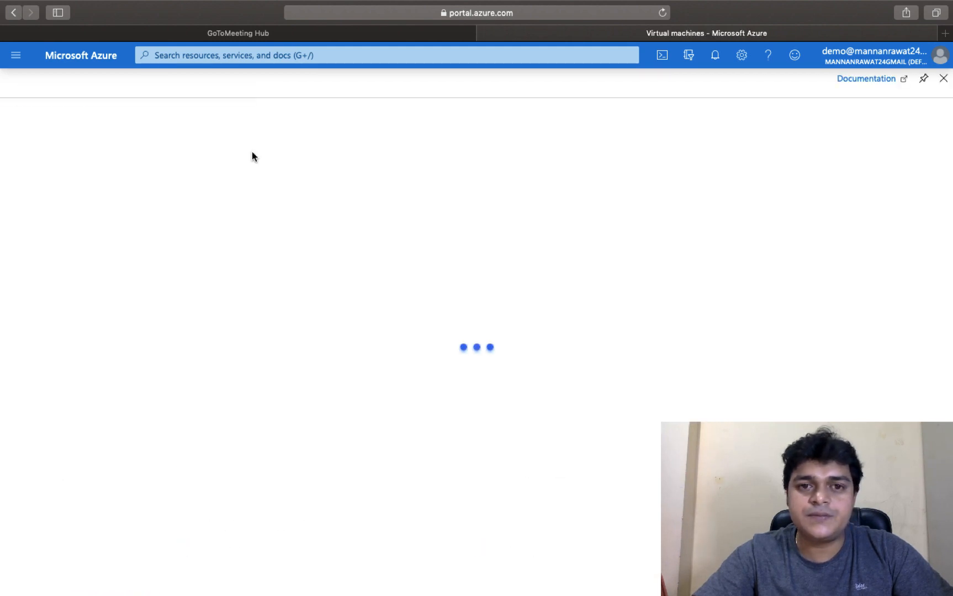
# - Check the current directory and subscription, then sign the demo account out
pyautogui.click(898, 65)
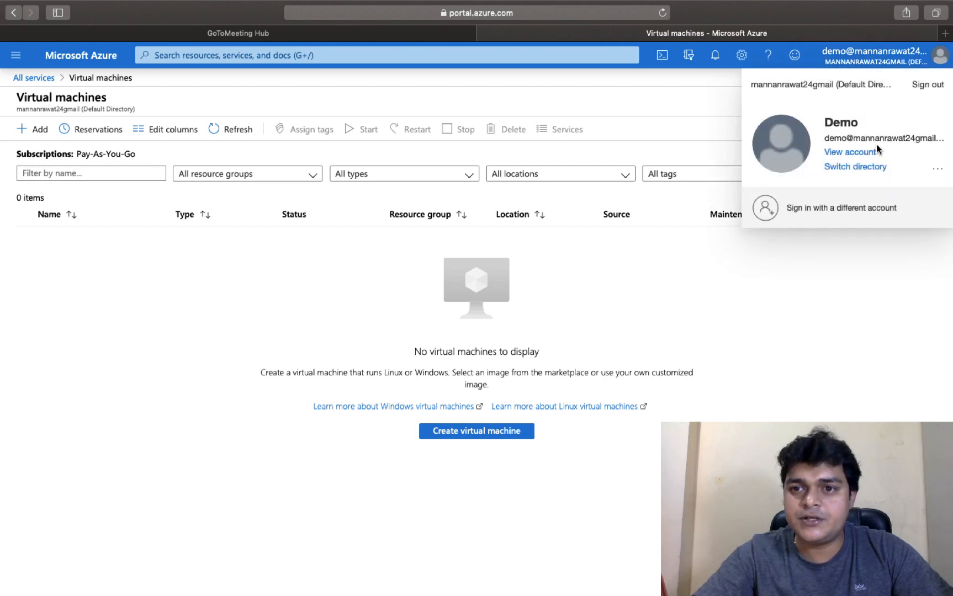
pyautogui.click(852, 167)
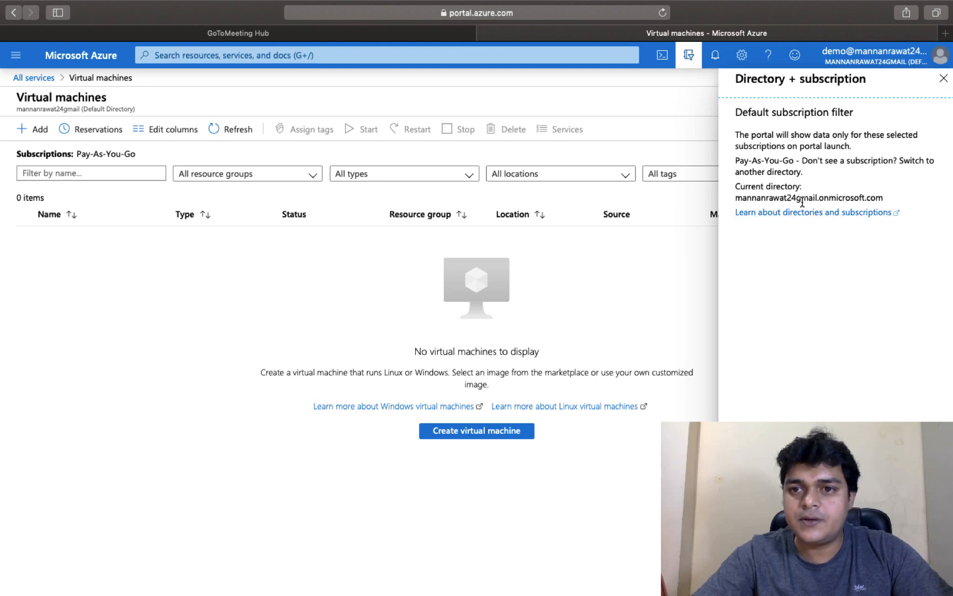
pyautogui.click(942, 78)
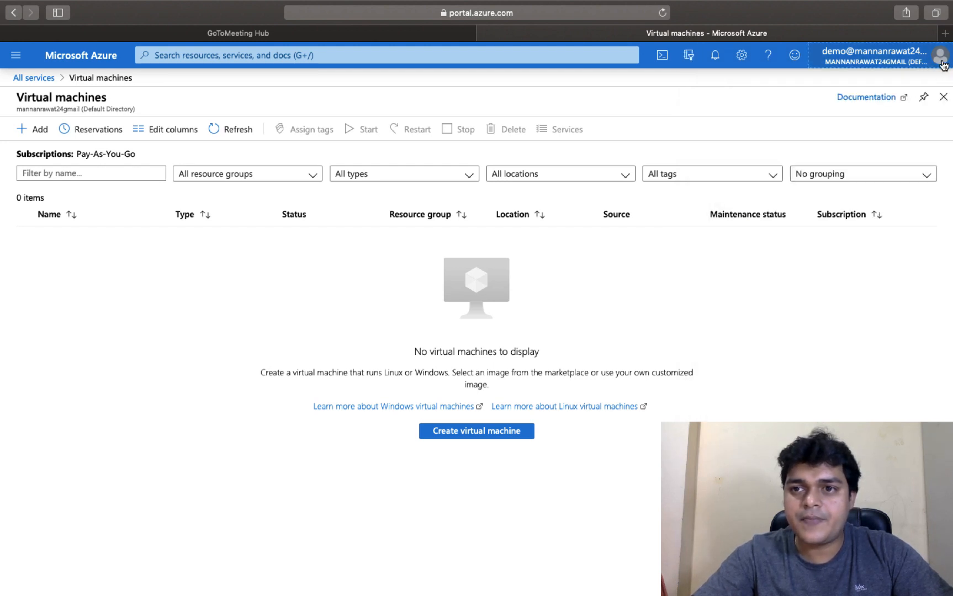
pyautogui.click(940, 65)
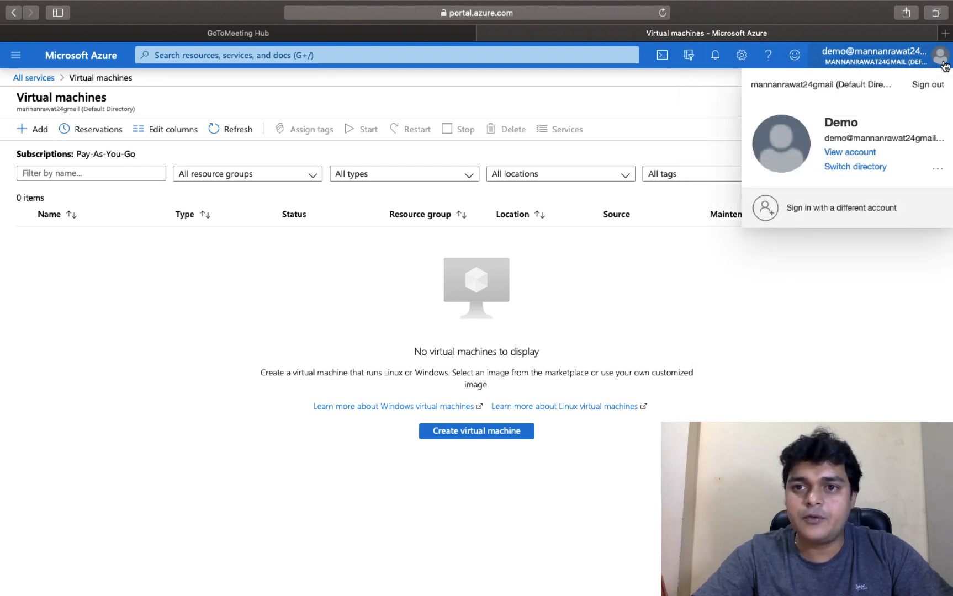
pyautogui.click(925, 88)
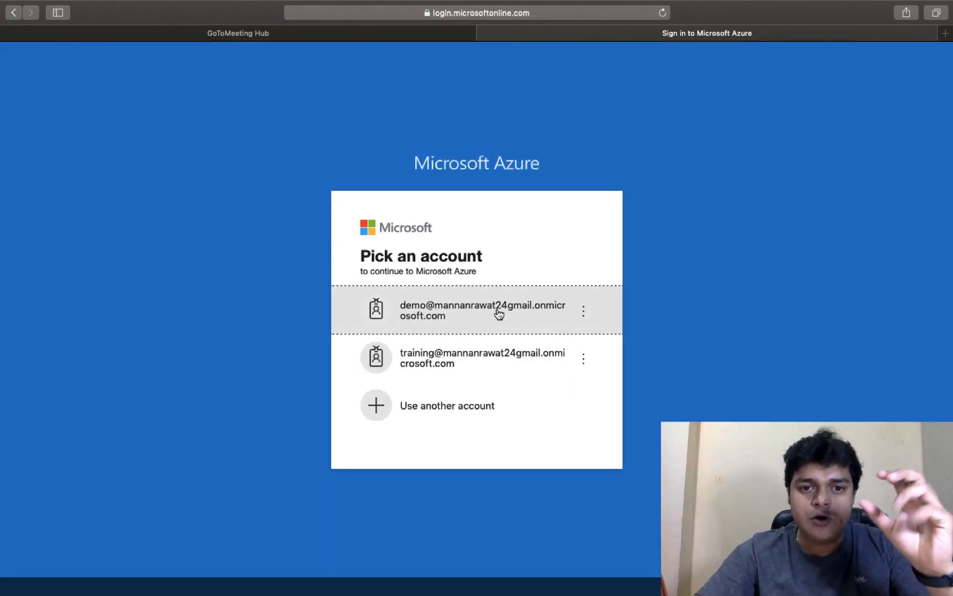
# - Sign back in as the demo account with its password, stay signed in, and dismiss the Advisor popup
pyautogui.click(461, 316)
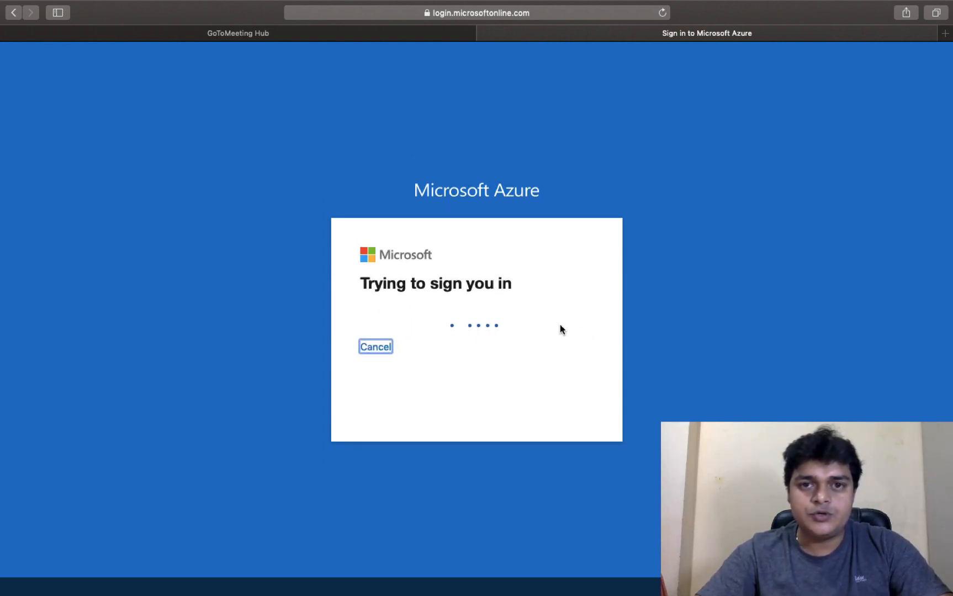
pyautogui.click(464, 347)
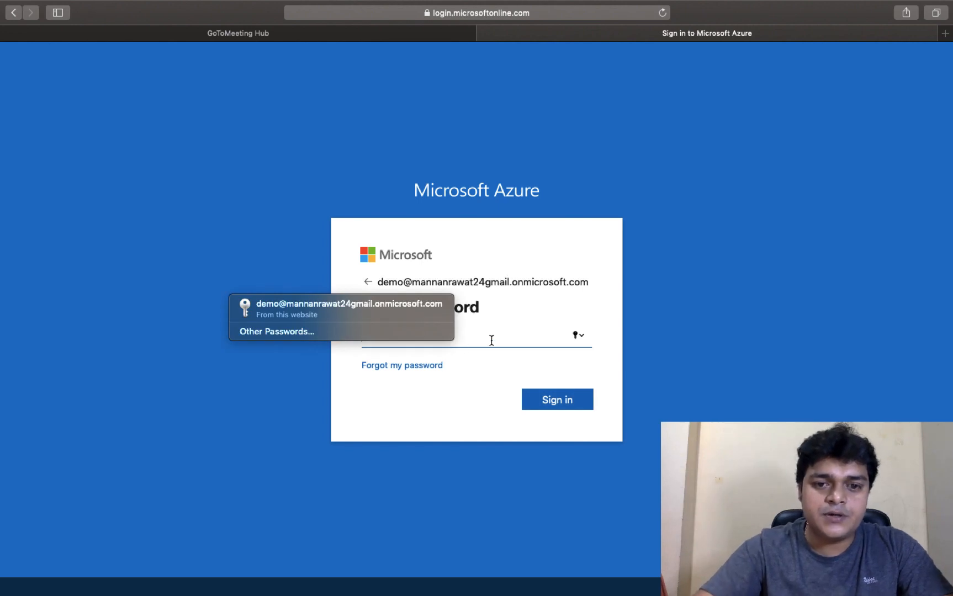
pyautogui.write('••••••••••')
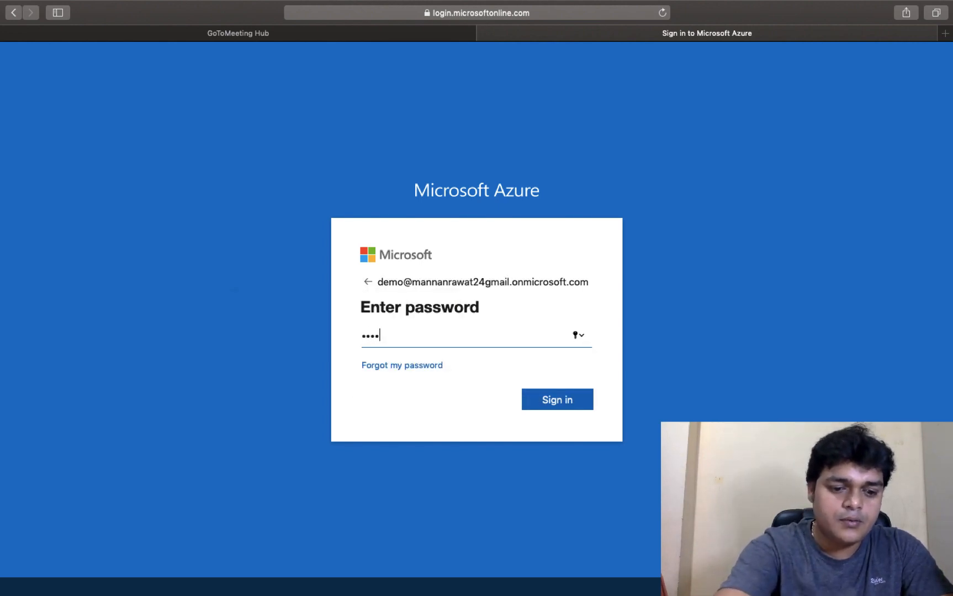
pyautogui.click(571, 400)
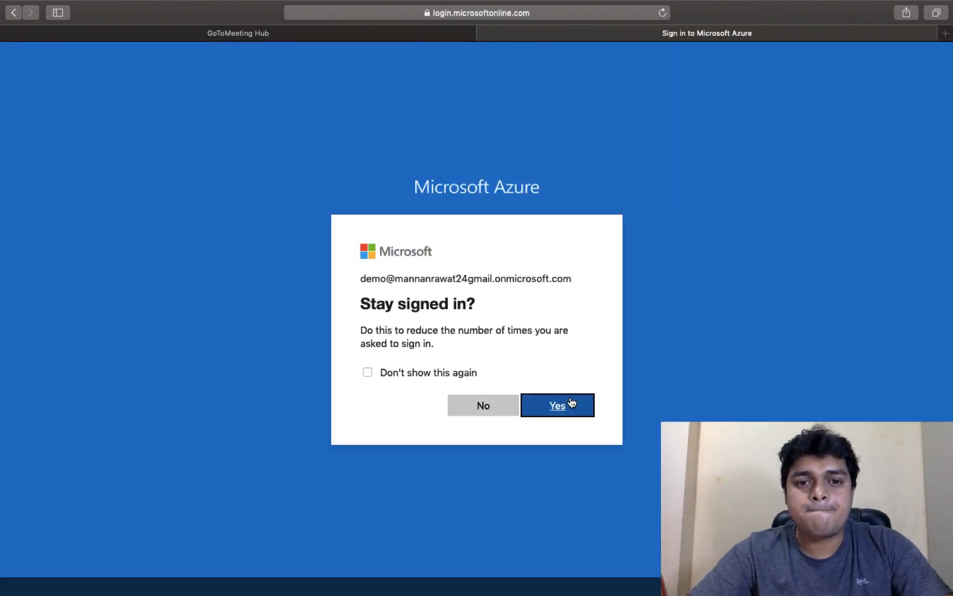
pyautogui.click(571, 402)
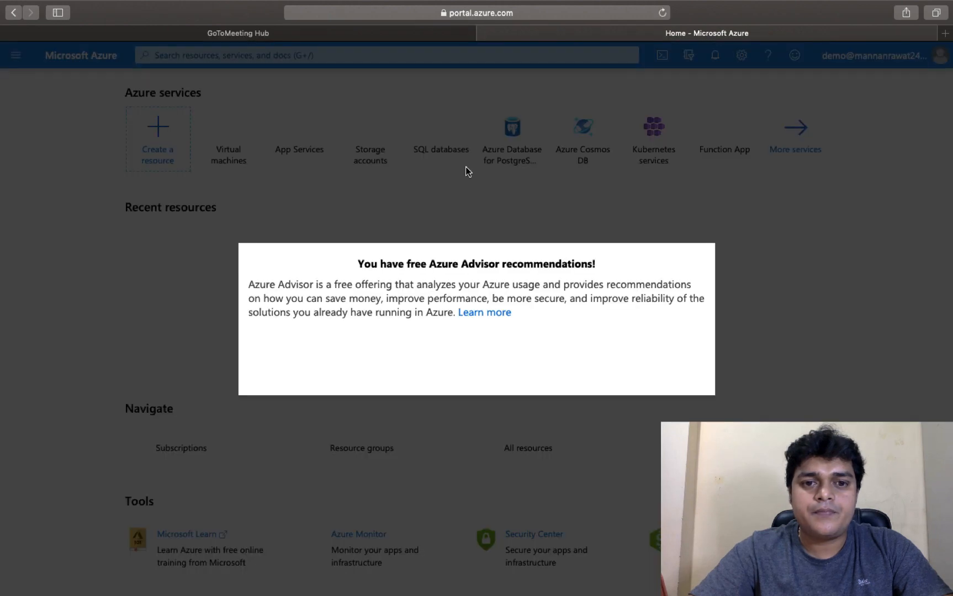
pyautogui.click(705, 166)
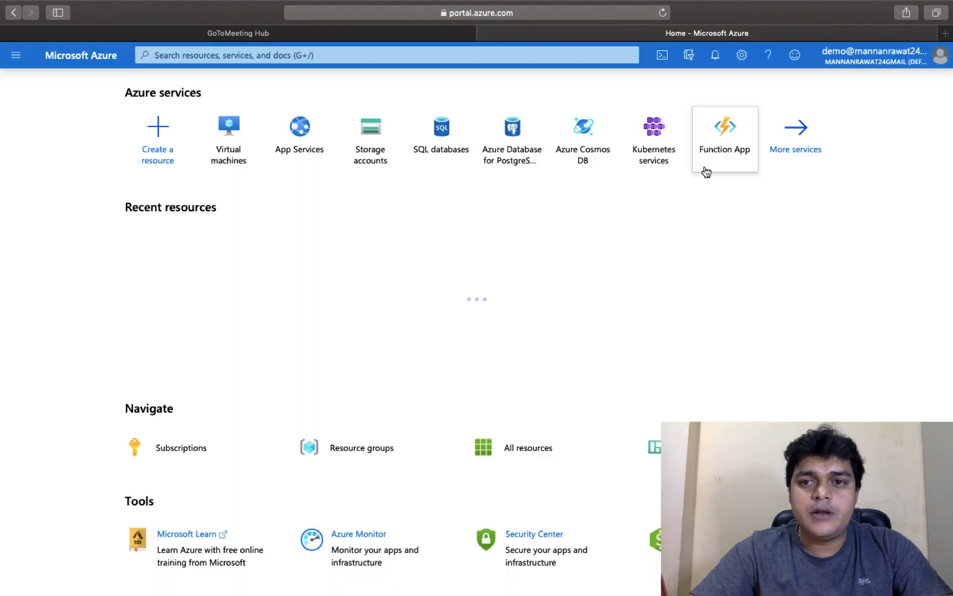
# - Open More services > Compute > Virtual machines to see the web VM, then go back to All services
pyautogui.click(788, 144)
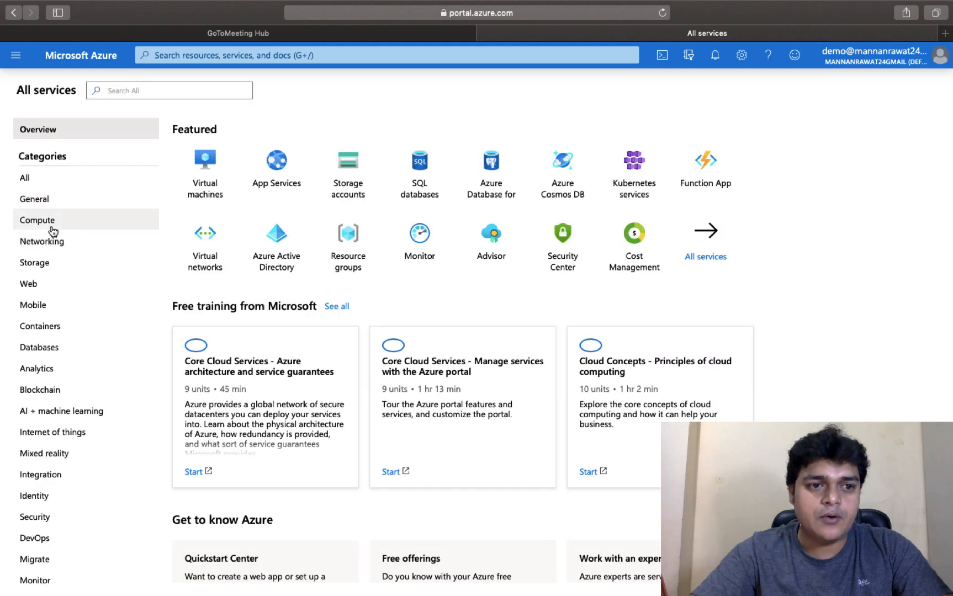
pyautogui.click(44, 221)
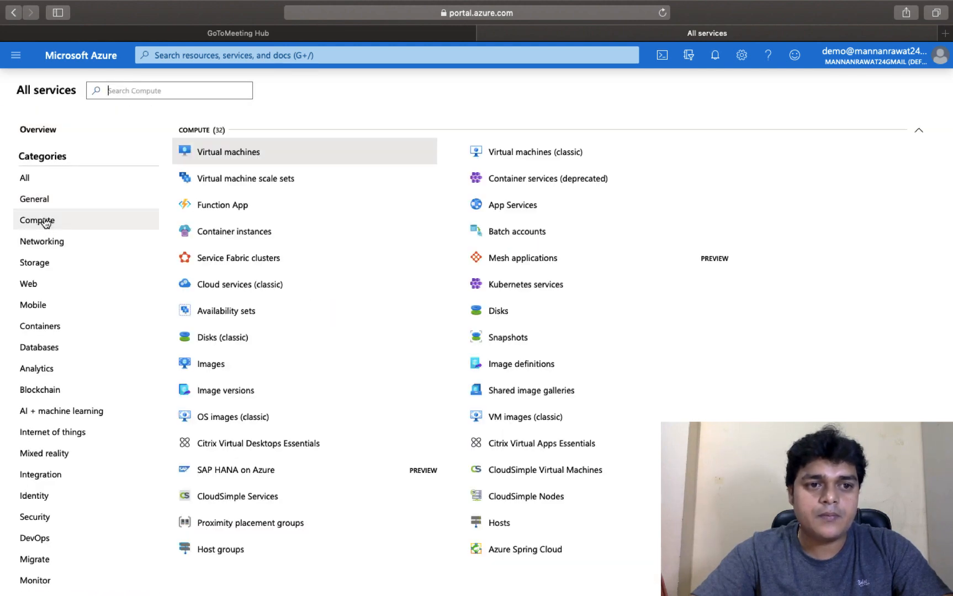
pyautogui.click(222, 157)
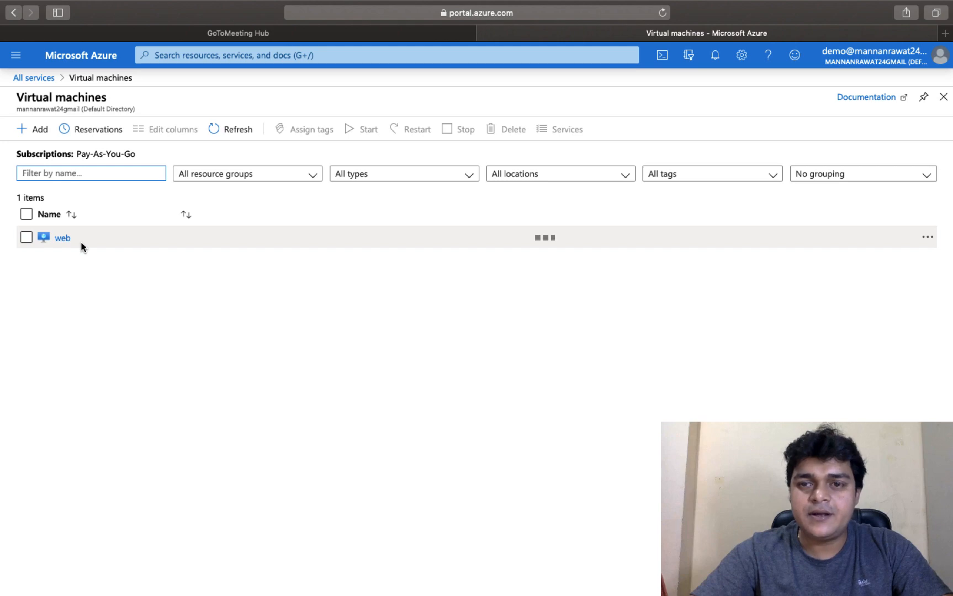
pyautogui.hotkey('ctrl', 'Right')
pyautogui.hotkey('ctrl', 'Right')
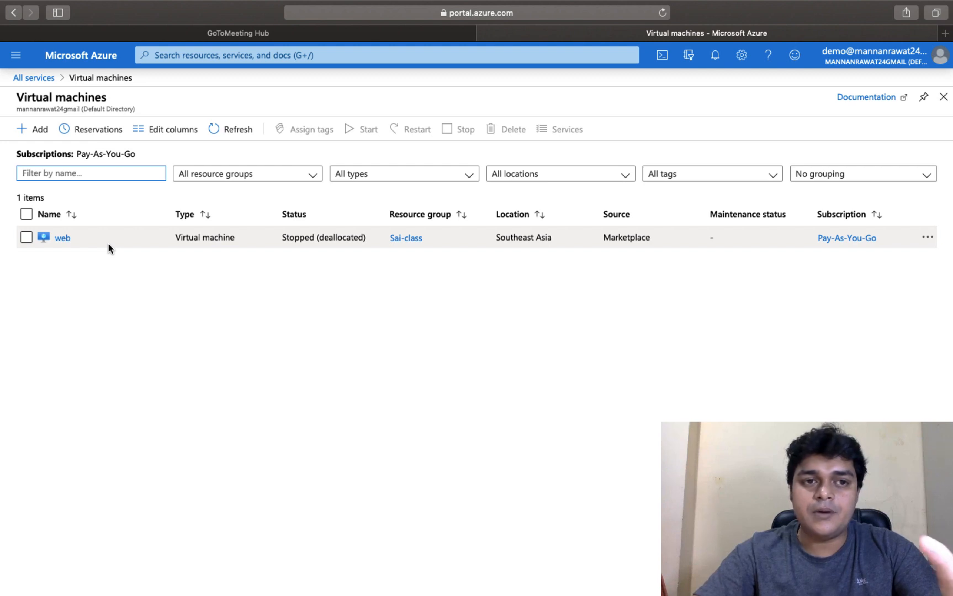
pyautogui.click(38, 80)
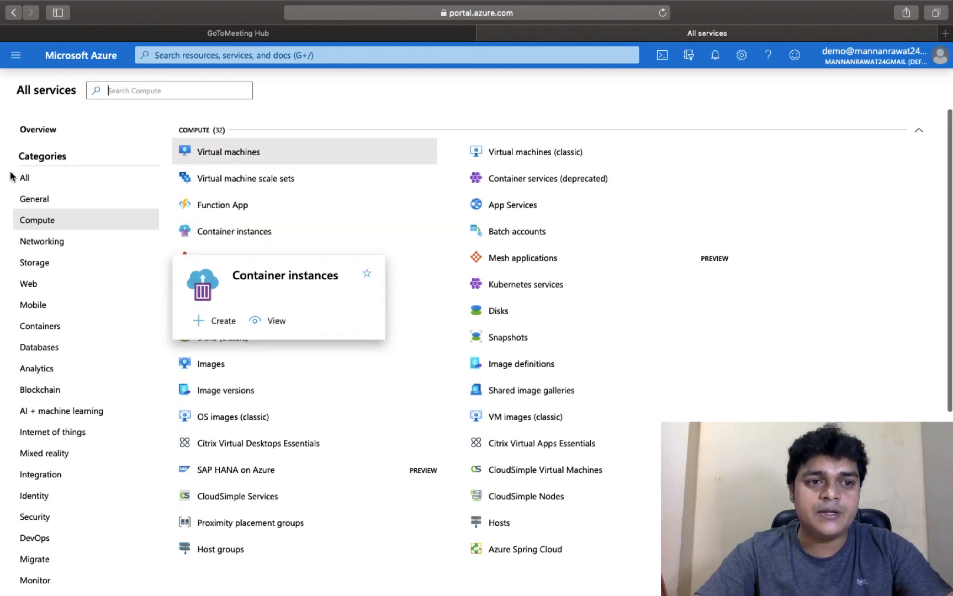
# - View the Pay-As-You-Go subscription under All > Subscriptions, then show the Exam AZ-104 PDF in Chrome
pyautogui.click(39, 177)
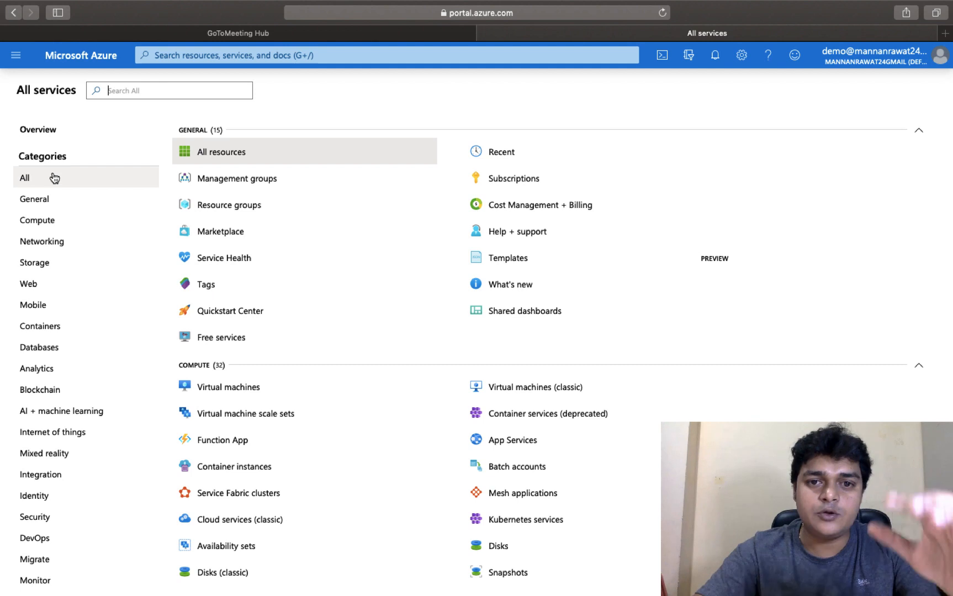
pyautogui.click(521, 182)
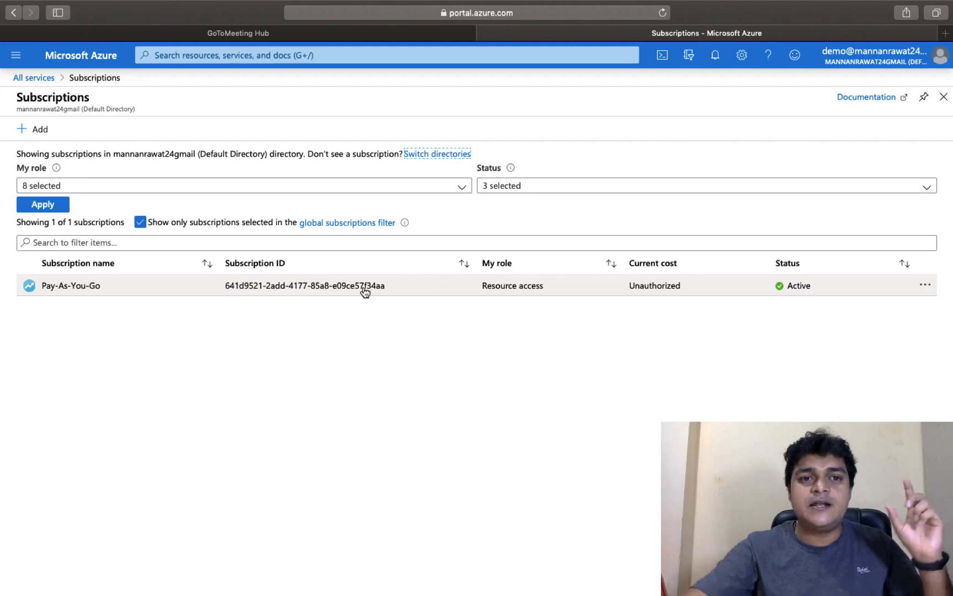
pyautogui.hotkey('ctrl', 'Right')
pyautogui.hotkey('ctrl', 'Right')
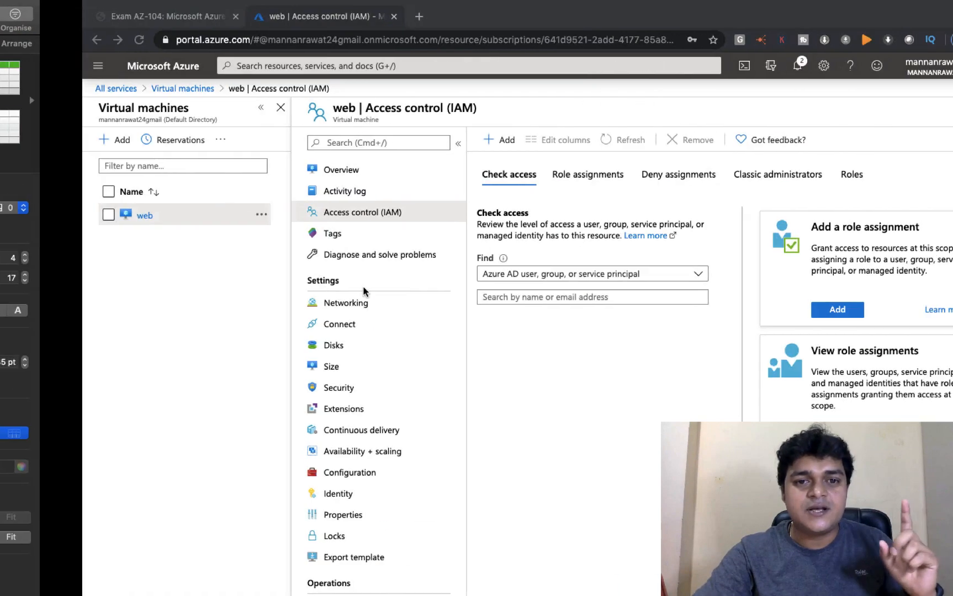
pyautogui.hotkey('ctrl', 'Right')
pyautogui.hotkey('ctrl', 'Left')
pyautogui.click(94, 21)
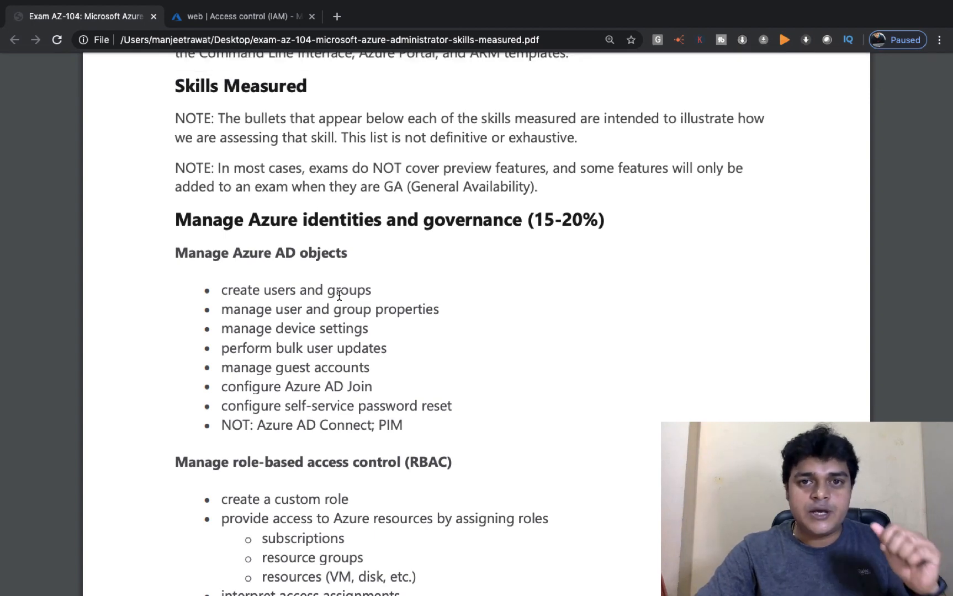
# - Move through the Numbers and Safari spaces to the Finder desktop
pyautogui.hotkey('ctrl', 'Left')
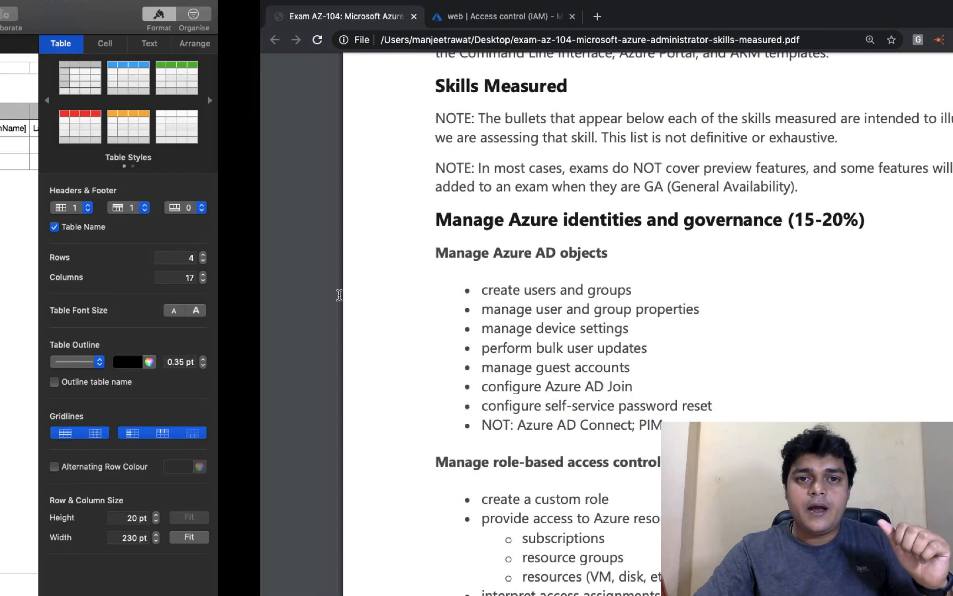
pyautogui.hotkey('ctrl', 'Left')
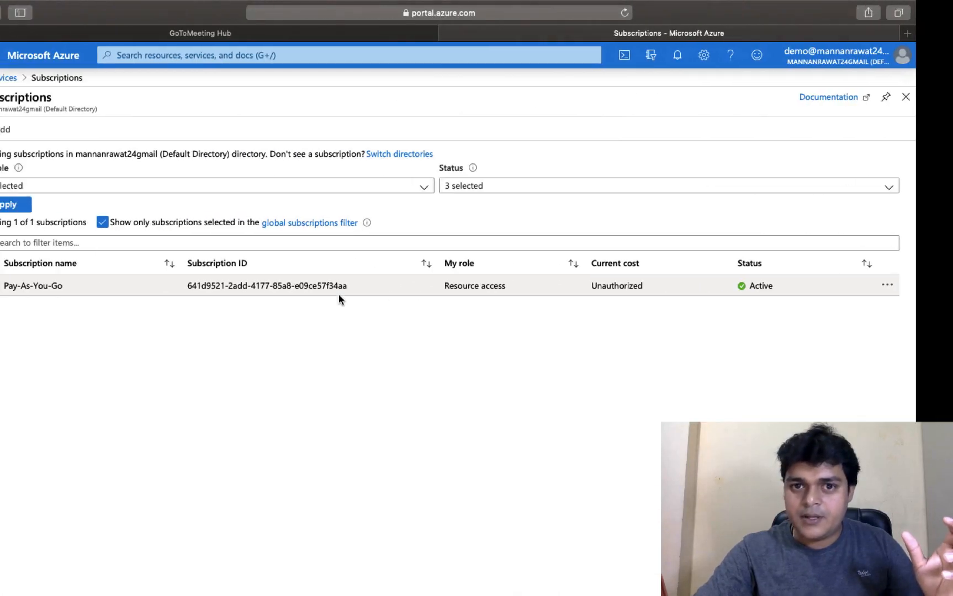
pyautogui.hotkey('ctrl', 'Left')
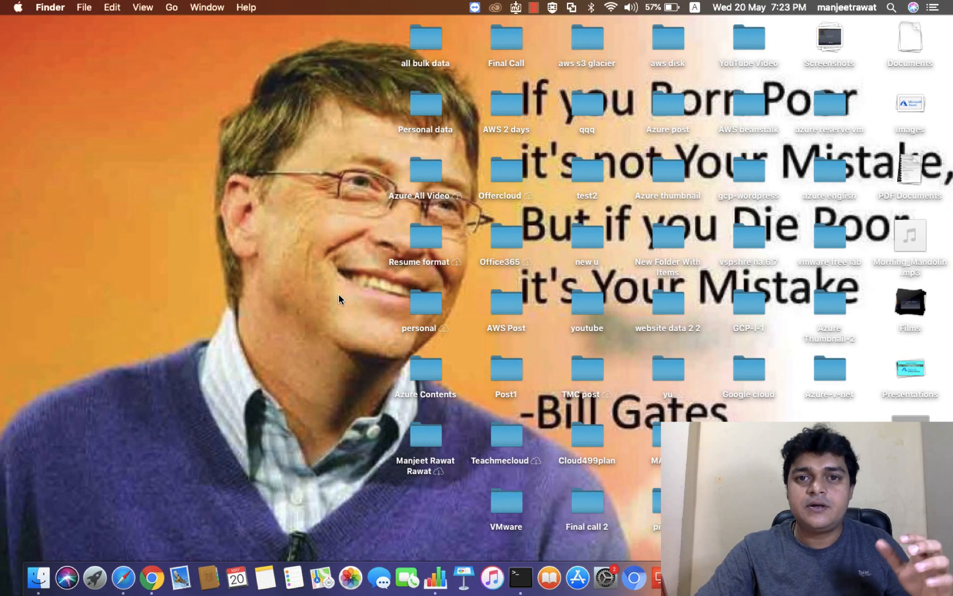